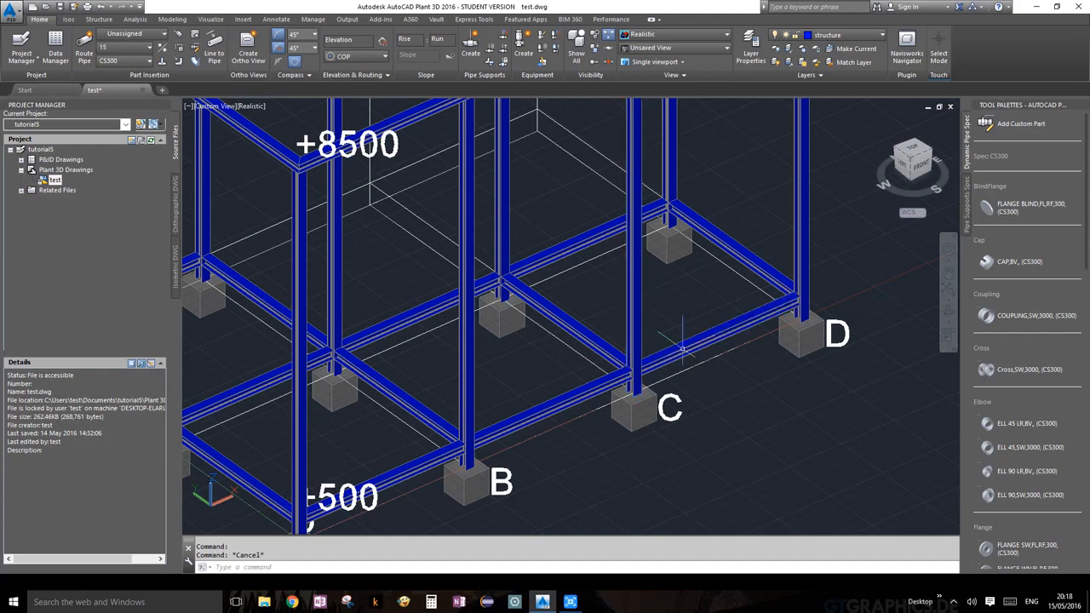
Step: Examine the steel structure, its footings and the grid labels from all the way out to close up
{"action": "scroll", "coordinate": [682, 348], "scroll_direction": "down", "scroll_amount": 8}
{"action": "scroll", "coordinate": [682, 348], "scroll_direction": "up", "scroll_amount": 6}
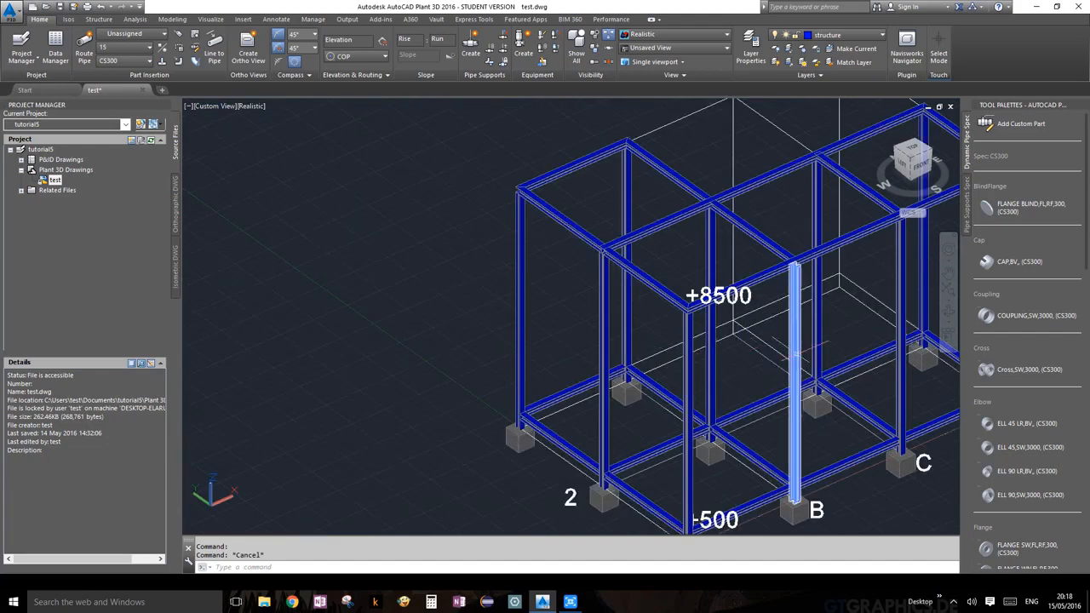
{"action": "scroll", "coordinate": [795, 355], "scroll_direction": "up", "scroll_amount": 3}
{"action": "middle_click_drag", "start_coordinate": [794, 356], "coordinate": [636, 346]}
{"action": "scroll", "coordinate": [636, 345], "scroll_direction": "down", "scroll_amount": 4}
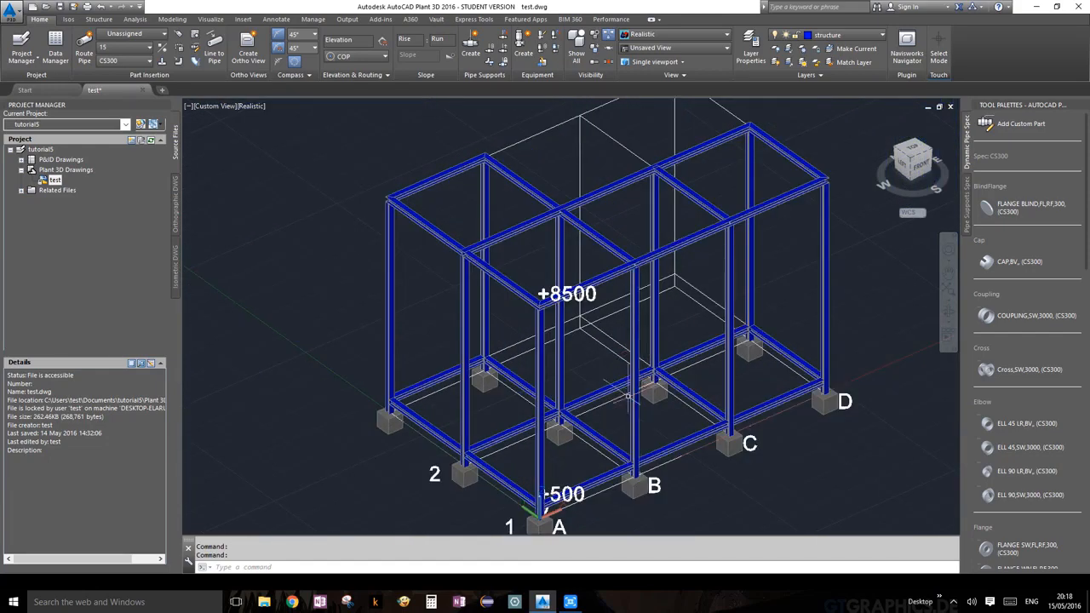
{"action": "middle_click_drag", "start_coordinate": [628, 398], "coordinate": [640, 352]}
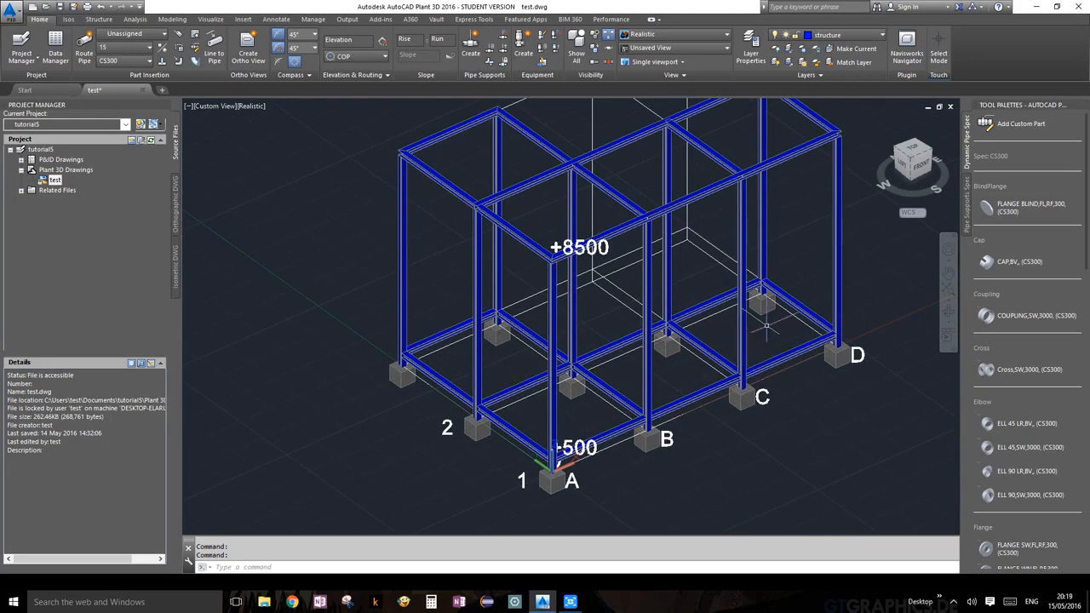
{"action": "scroll", "coordinate": [766, 326], "scroll_direction": "down", "scroll_amount": 3}
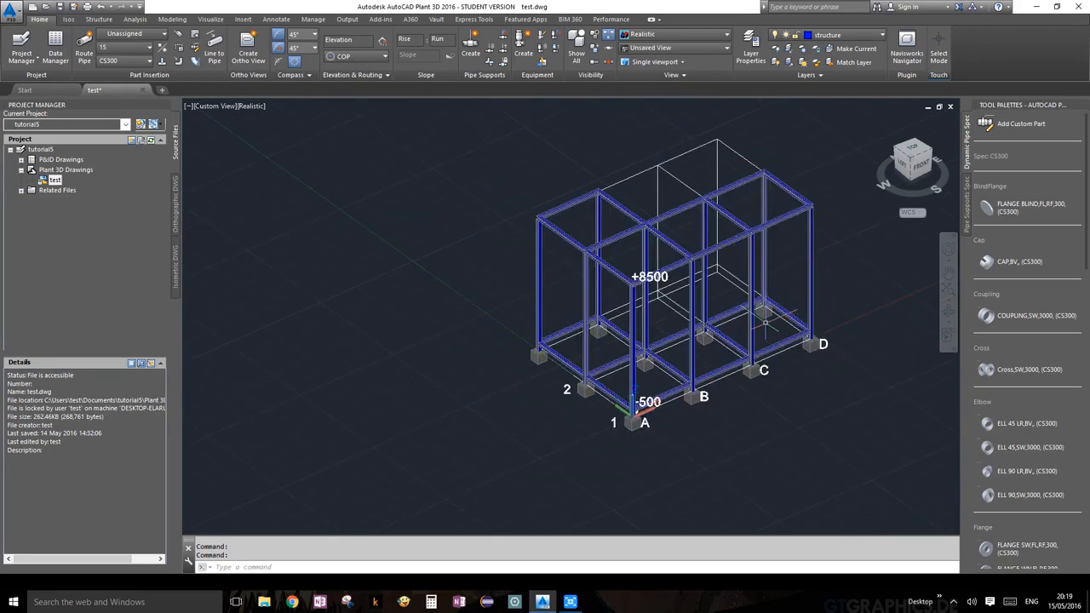
{"action": "middle_click_drag", "start_coordinate": [765, 323], "coordinate": [682, 357]}
{"action": "scroll", "coordinate": [586, 401], "scroll_direction": "up", "scroll_amount": 3}
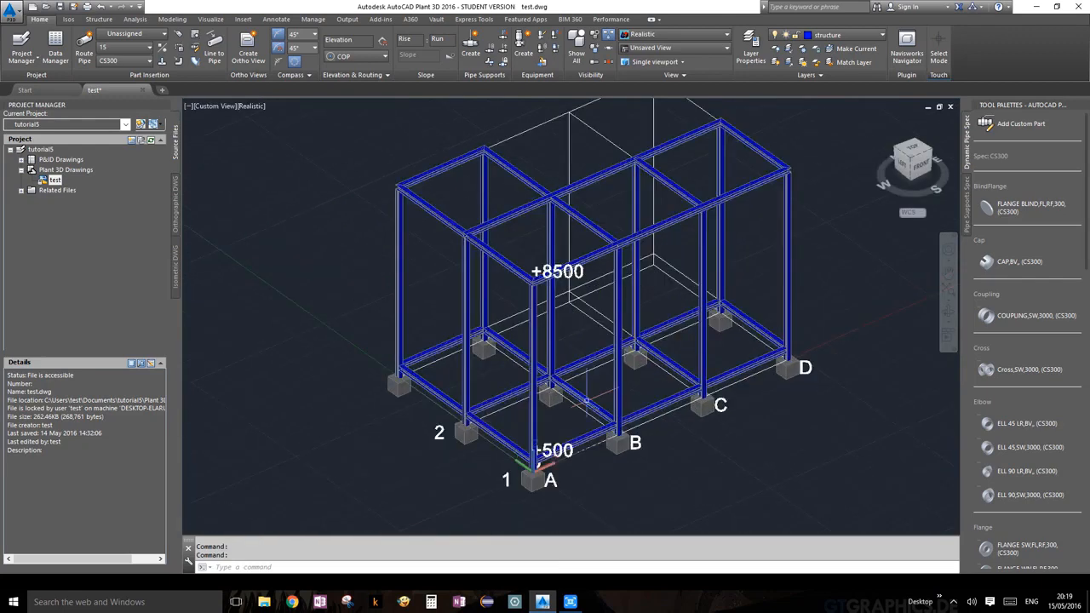
{"action": "scroll", "coordinate": [585, 401], "scroll_direction": "up", "scroll_amount": 3}
{"action": "scroll", "coordinate": [586, 399], "scroll_direction": "down", "scroll_amount": 2}
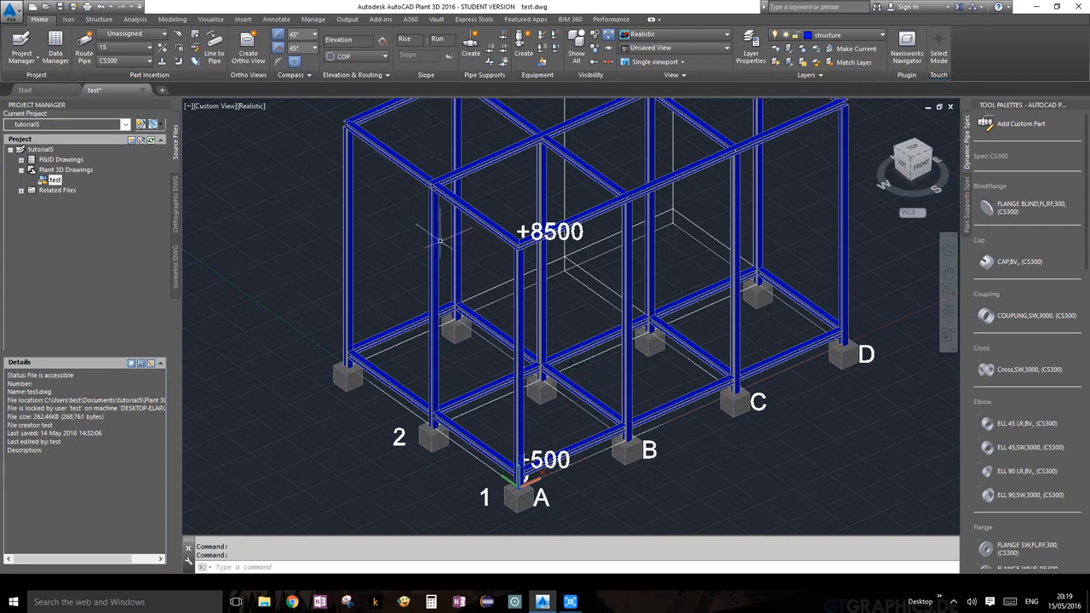
Step: Create a new layer named platforms in the layer properties manager
{"action": "left_click", "coordinate": [881, 38]}
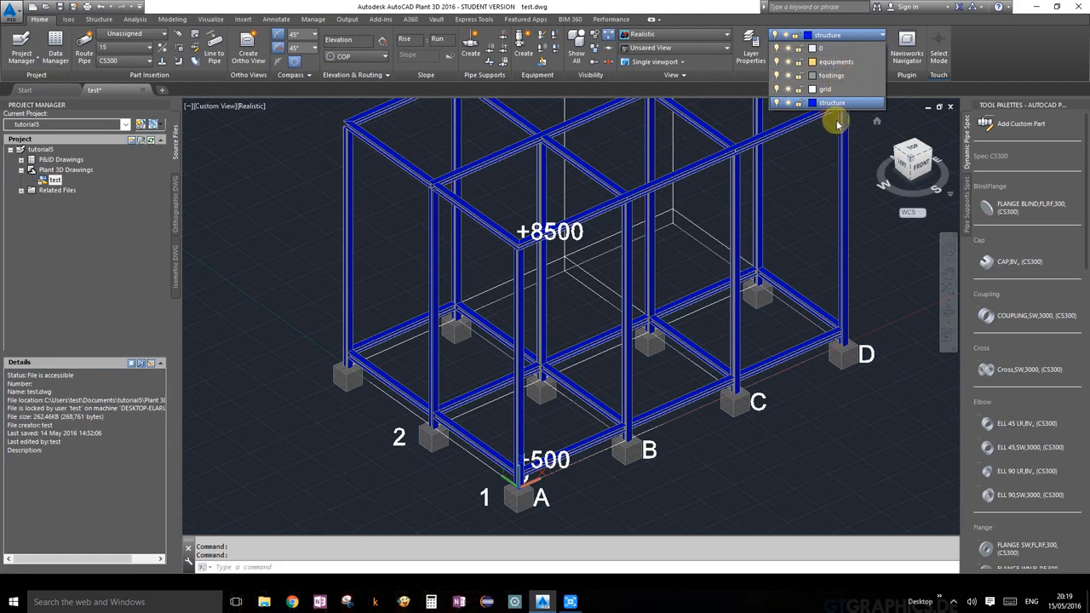
{"action": "left_click", "coordinate": [865, 127]}
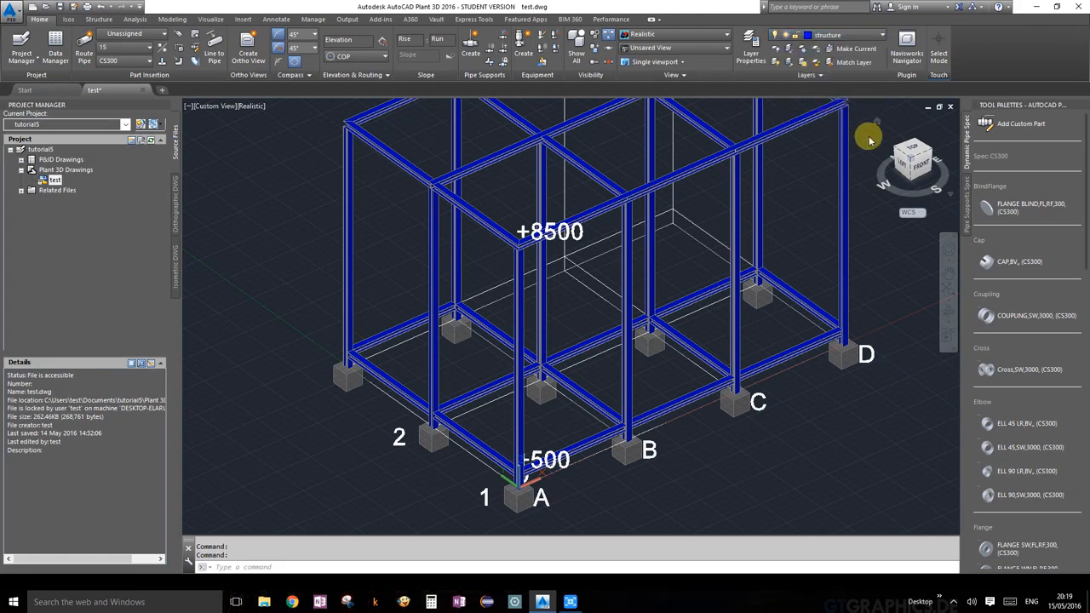
{"action": "left_click", "coordinate": [750, 47]}
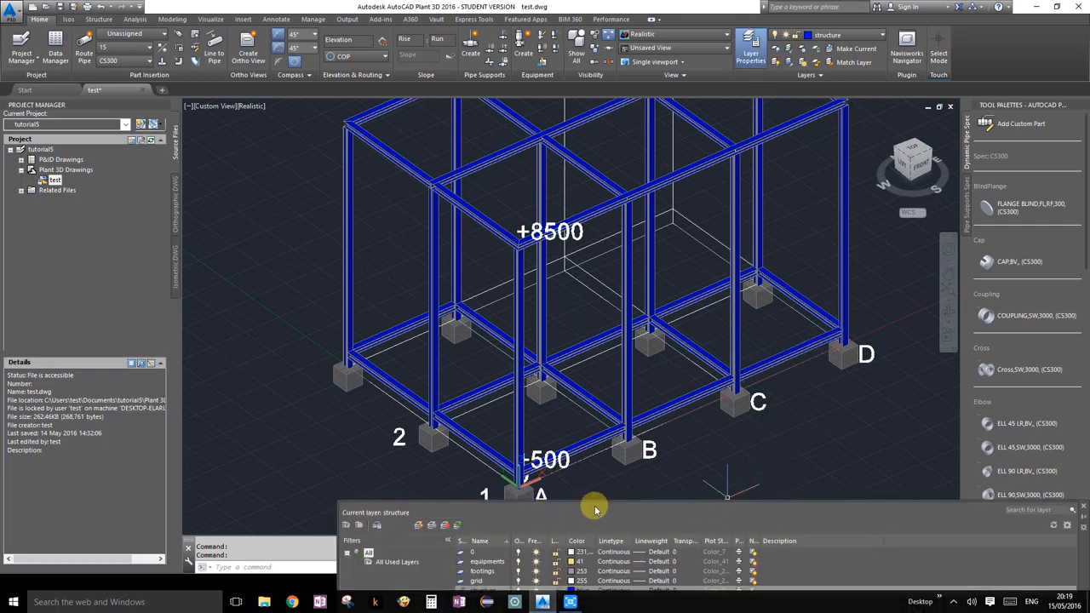
{"action": "mouse_move", "coordinate": [1080, 533]}
{"action": "left_mouse_down"}
{"action": "mouse_move", "coordinate": [728, 245]}
{"action": "mouse_move", "coordinate": [790, 139]}
{"action": "mouse_move", "coordinate": [881, 127]}
{"action": "mouse_move", "coordinate": [870, 140]}
{"action": "left_mouse_up"}
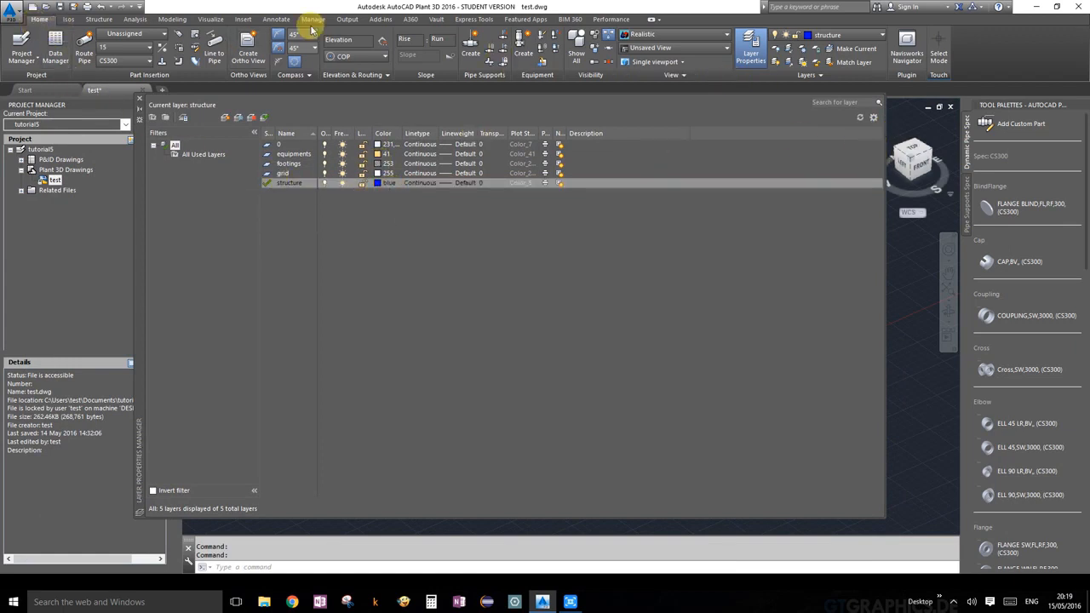
{"action": "left_click", "coordinate": [99, 19]}
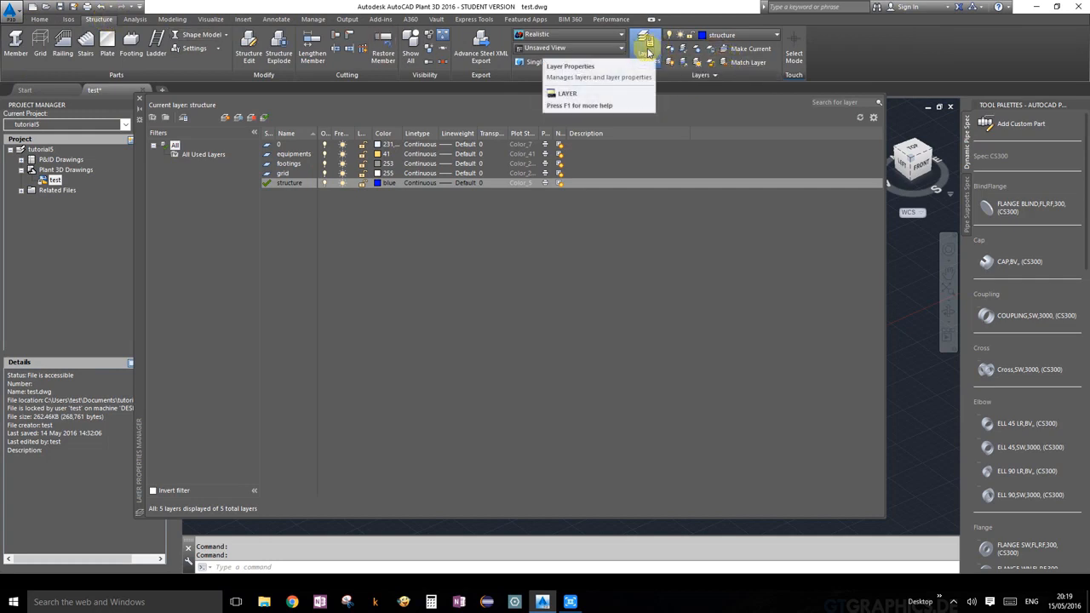
{"action": "left_click", "coordinate": [225, 118]}
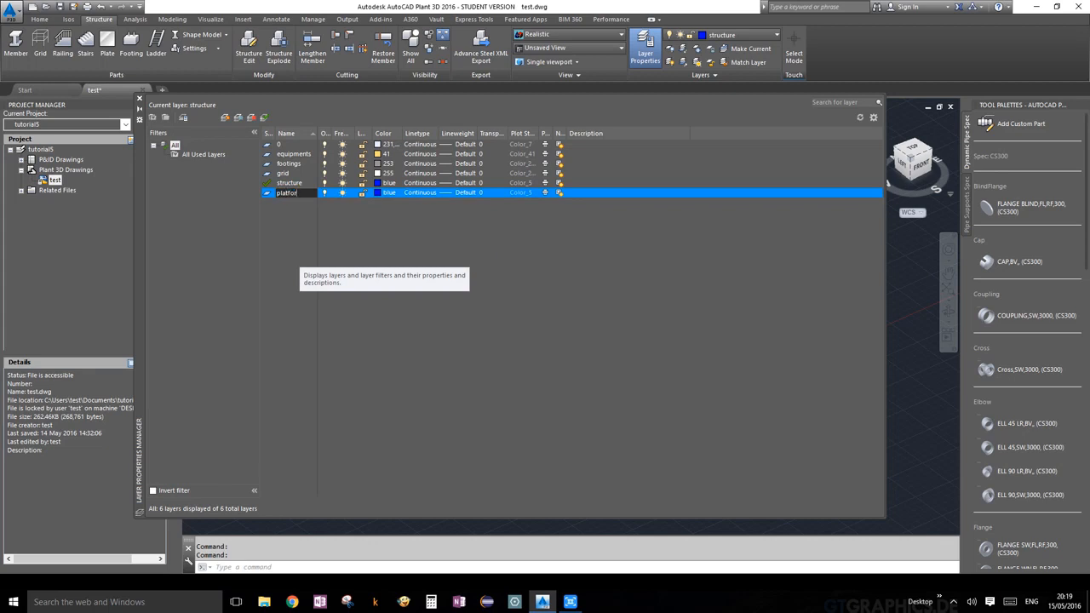
{"action": "key", "text": "Return"}
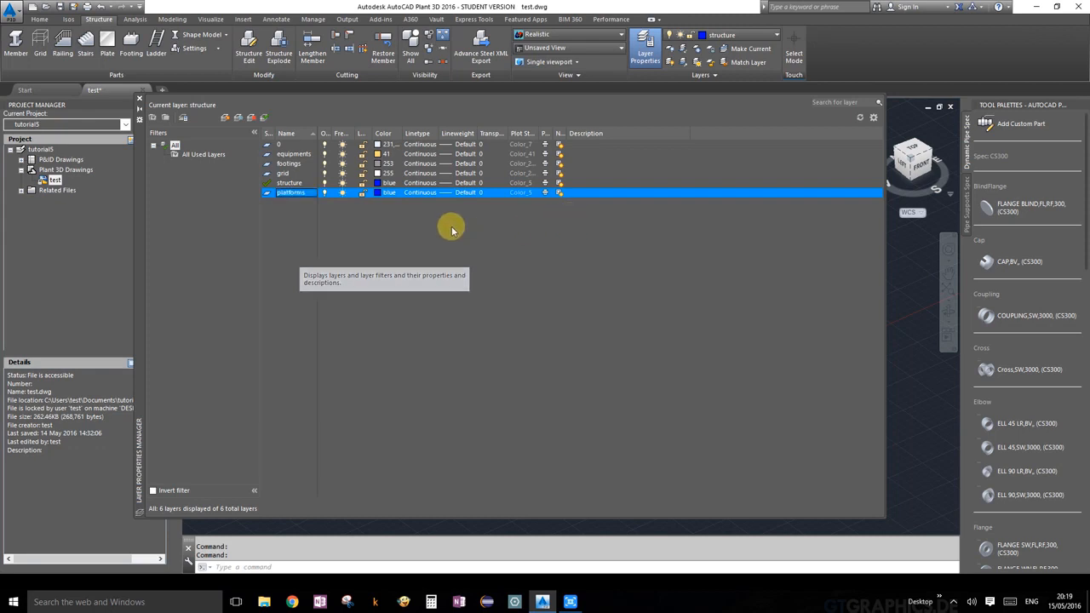
Step: Set the colour of the platforms layer to index colour 9
{"action": "left_click", "coordinate": [379, 194]}
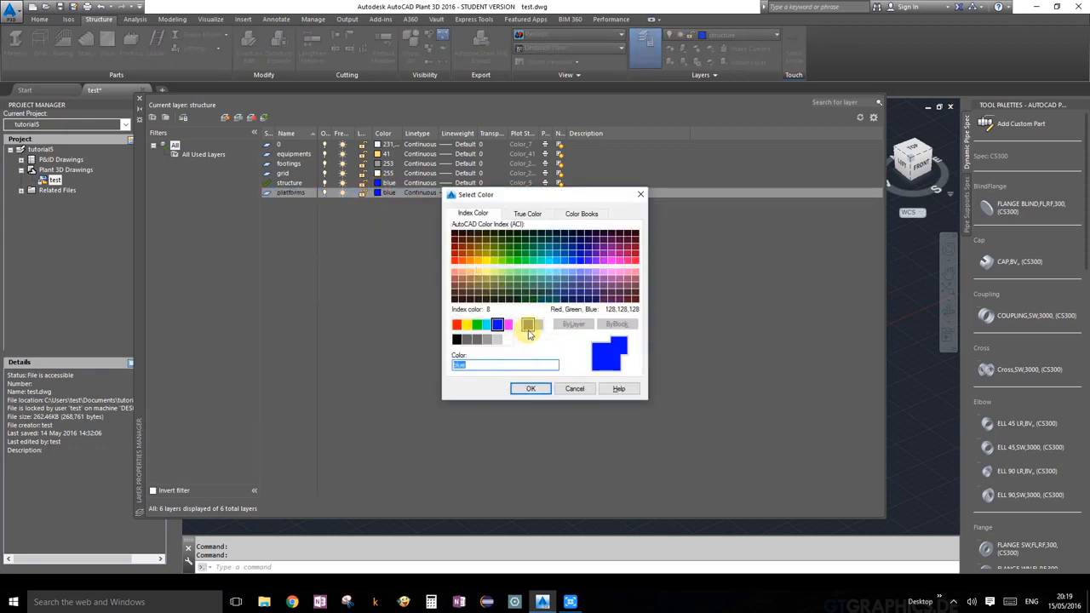
{"action": "left_click", "coordinate": [538, 325]}
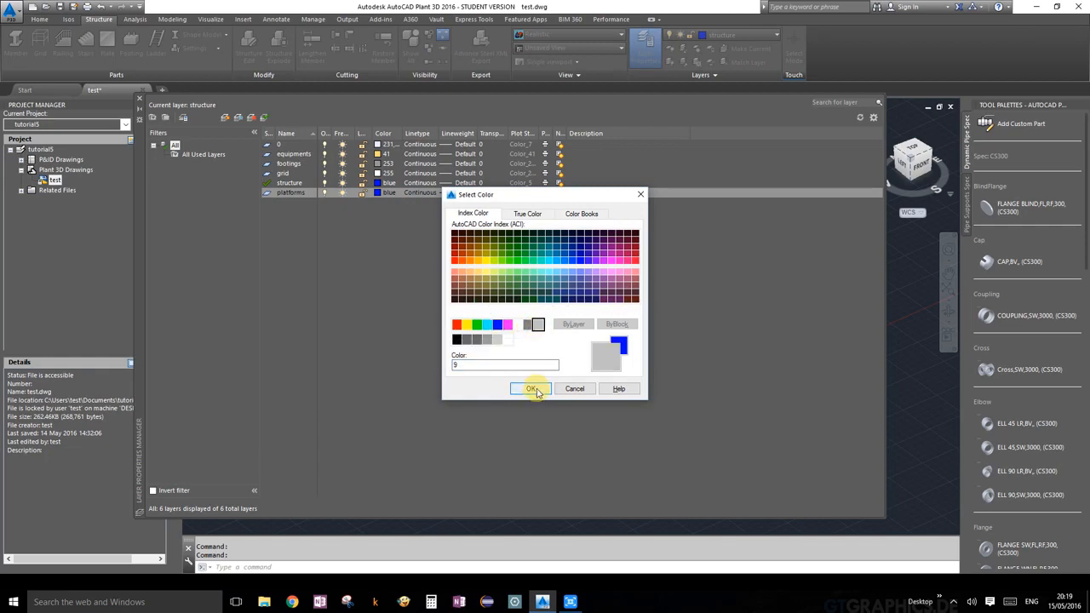
{"action": "left_click", "coordinate": [532, 389]}
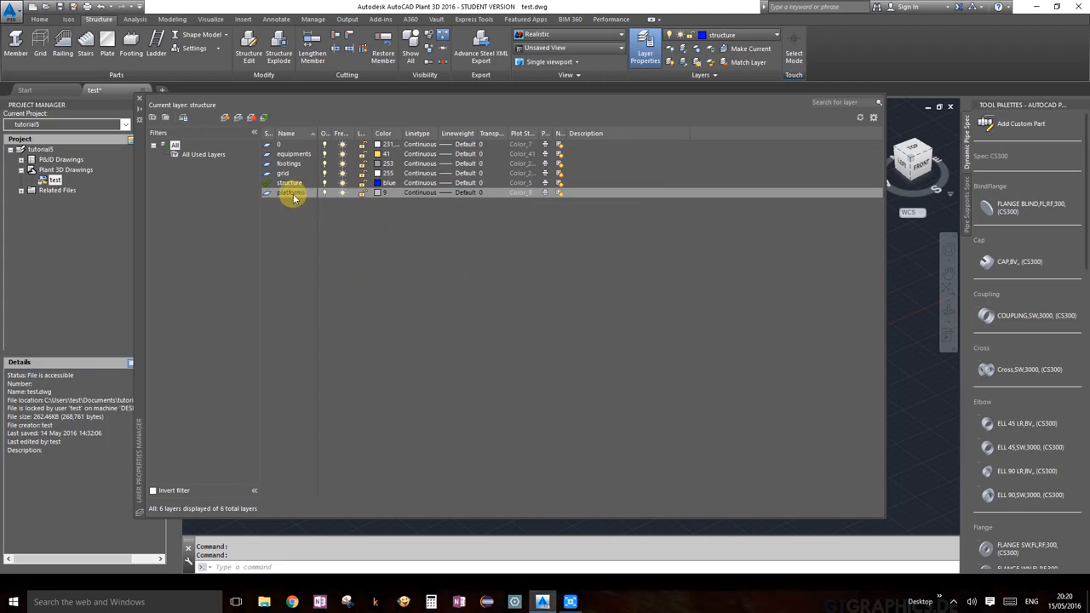
Step: Make platforms the current layer and close the layer properties manager
{"action": "double_click", "coordinate": [290, 194]}
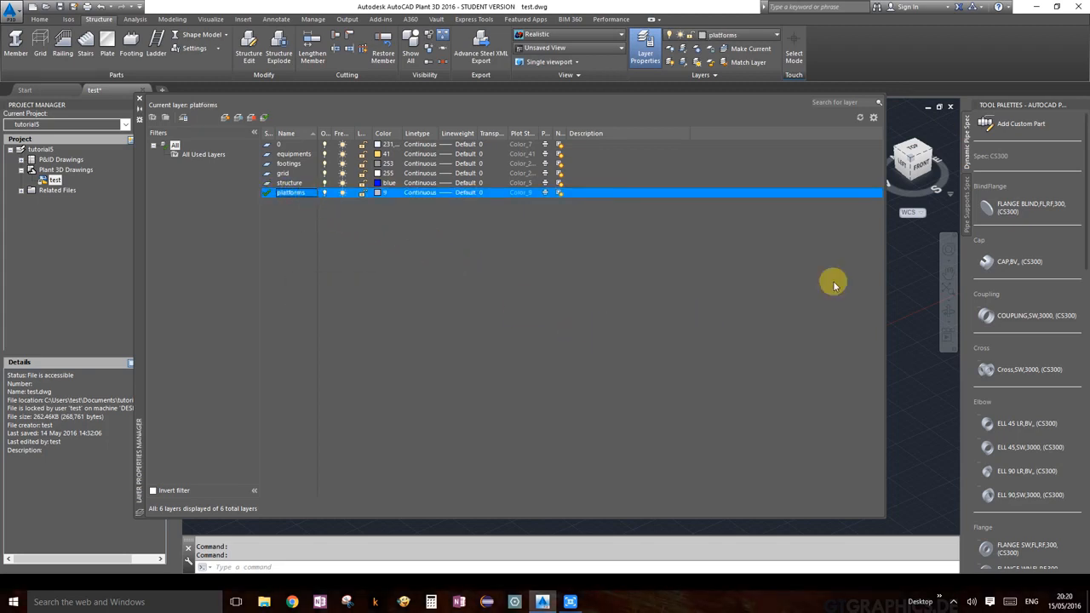
{"action": "left_click", "coordinate": [139, 98]}
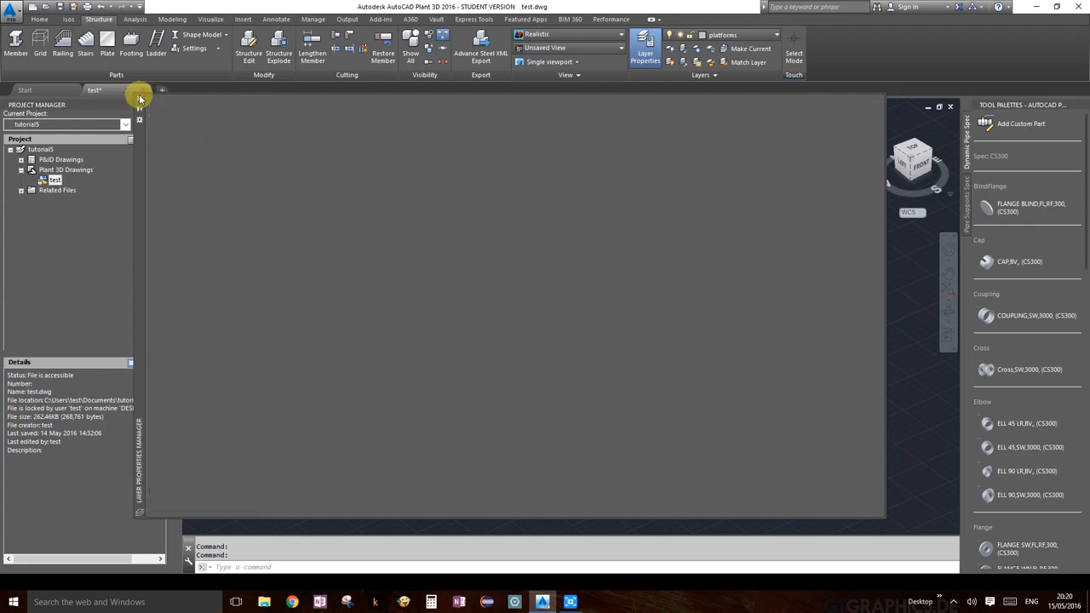
{"action": "left_click", "coordinate": [776, 36]}
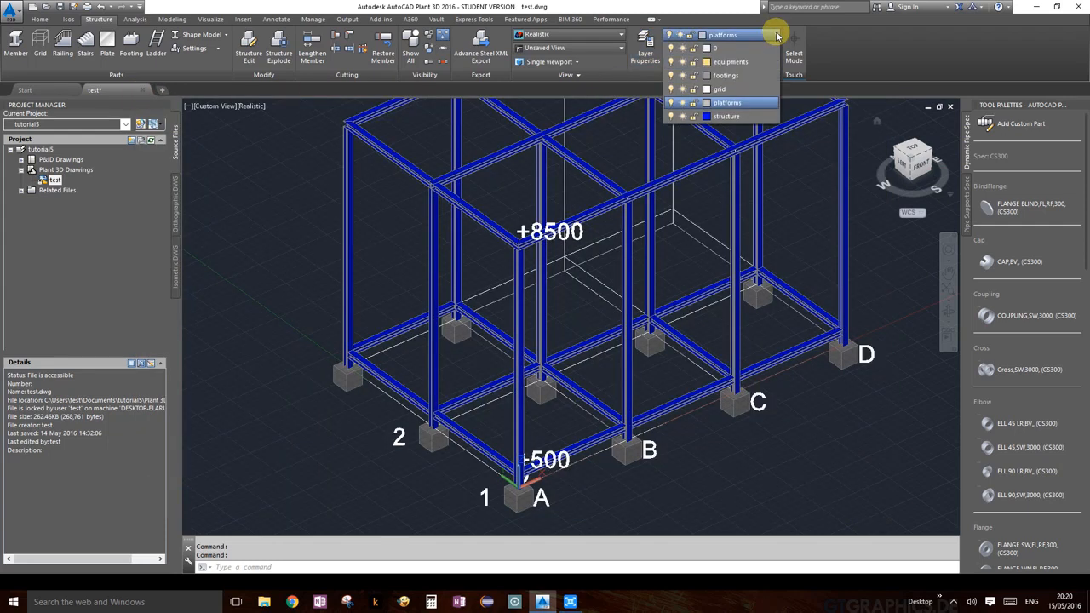
{"action": "left_click", "coordinate": [743, 103]}
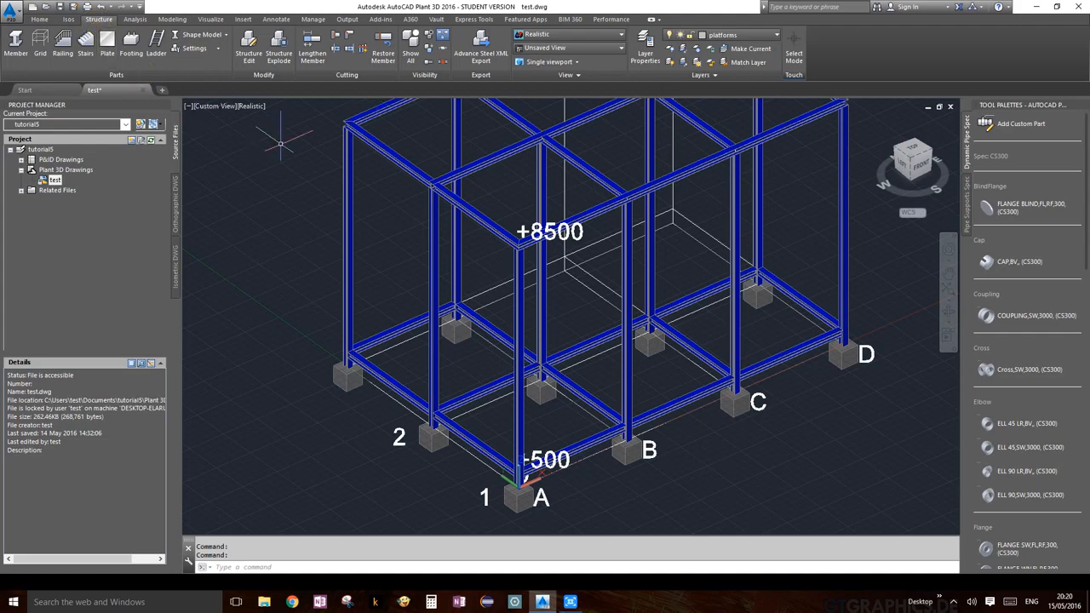
{"action": "scroll", "coordinate": [733, 317], "scroll_direction": "down", "scroll_amount": 5}
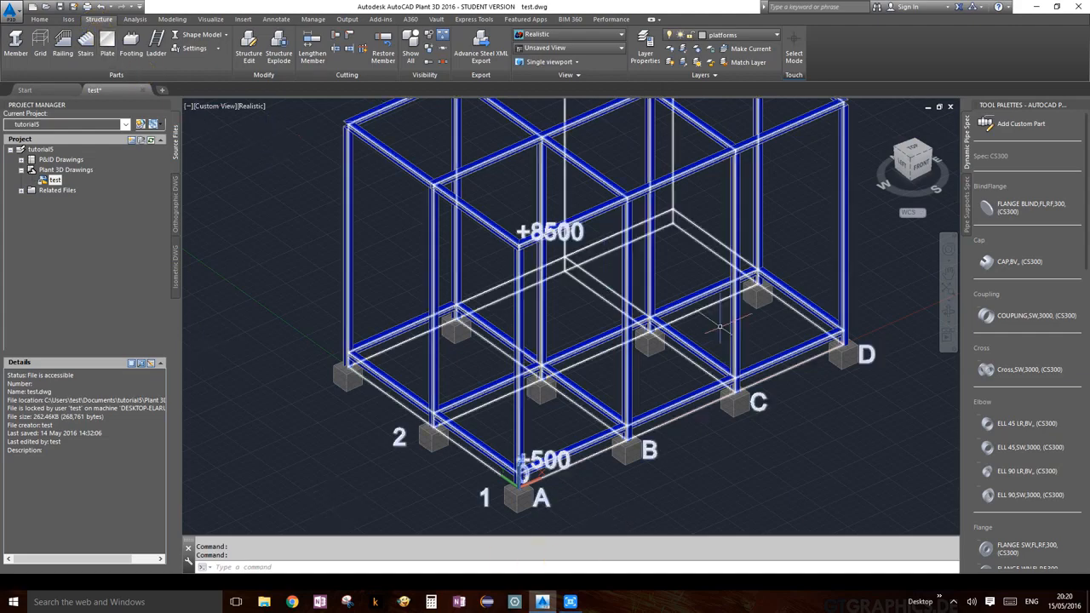
{"action": "middle_click_drag", "start_coordinate": [742, 317], "coordinate": [663, 347]}
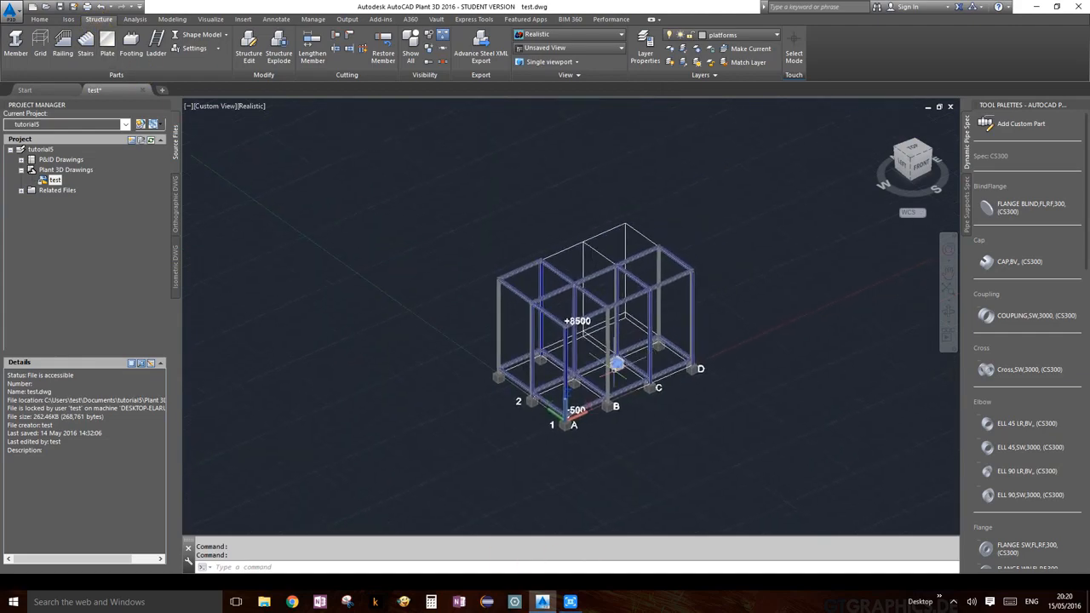
{"action": "scroll", "coordinate": [617, 374], "scroll_direction": "up", "scroll_amount": 3}
{"action": "scroll", "coordinate": [615, 373], "scroll_direction": "down", "scroll_amount": 2}
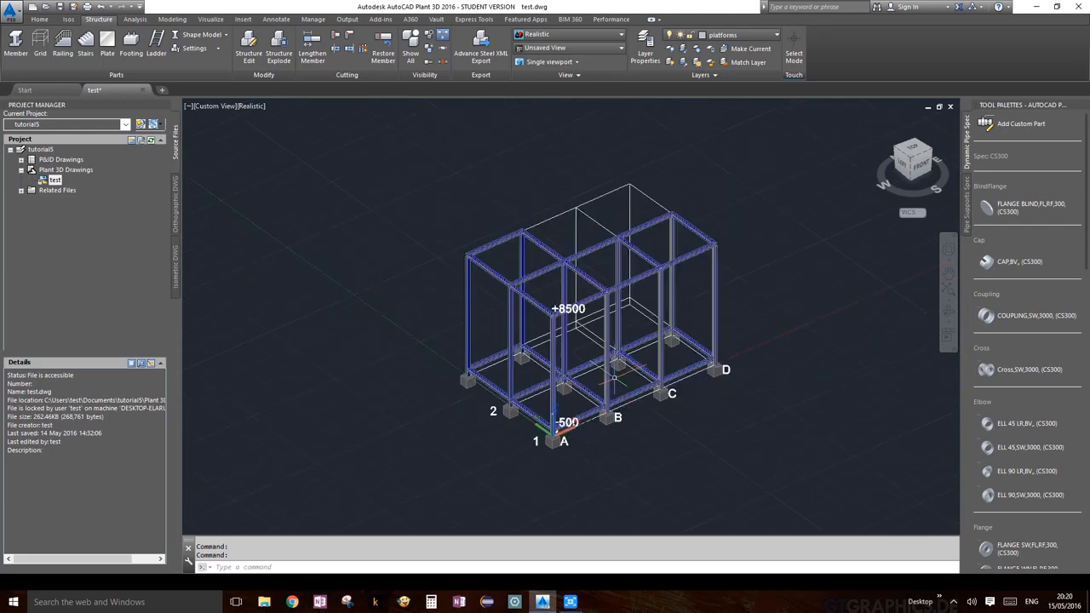
{"action": "scroll", "coordinate": [614, 375], "scroll_direction": "up", "scroll_amount": 3}
{"action": "scroll", "coordinate": [614, 376], "scroll_direction": "down", "scroll_amount": 2}
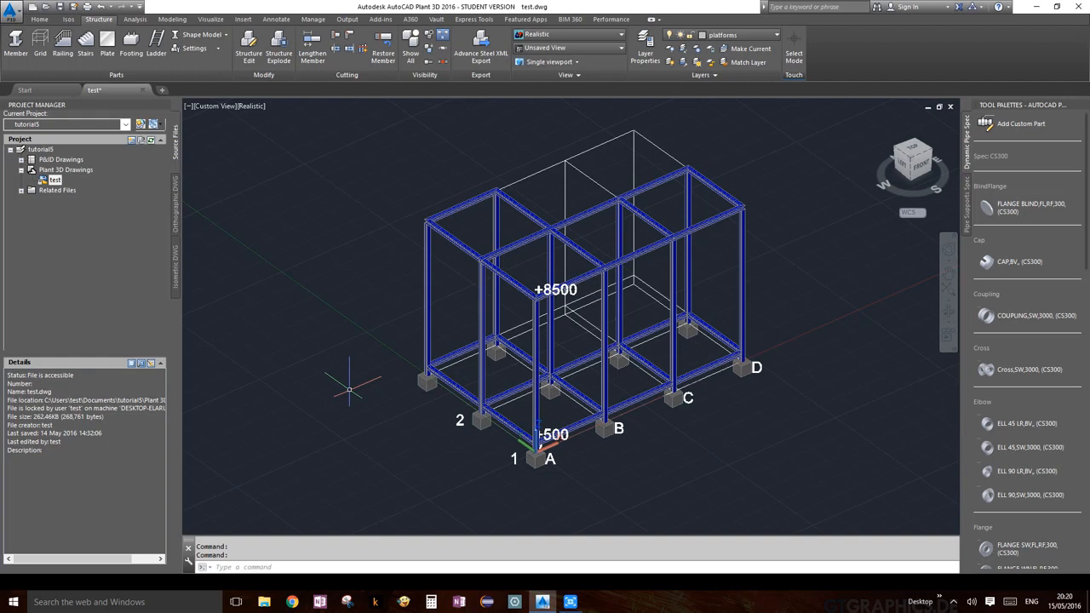
Step: Open the Properties palette with the PROPERTIES command and dock it below the Project Manager
{"action": "type", "text": "PROP"}
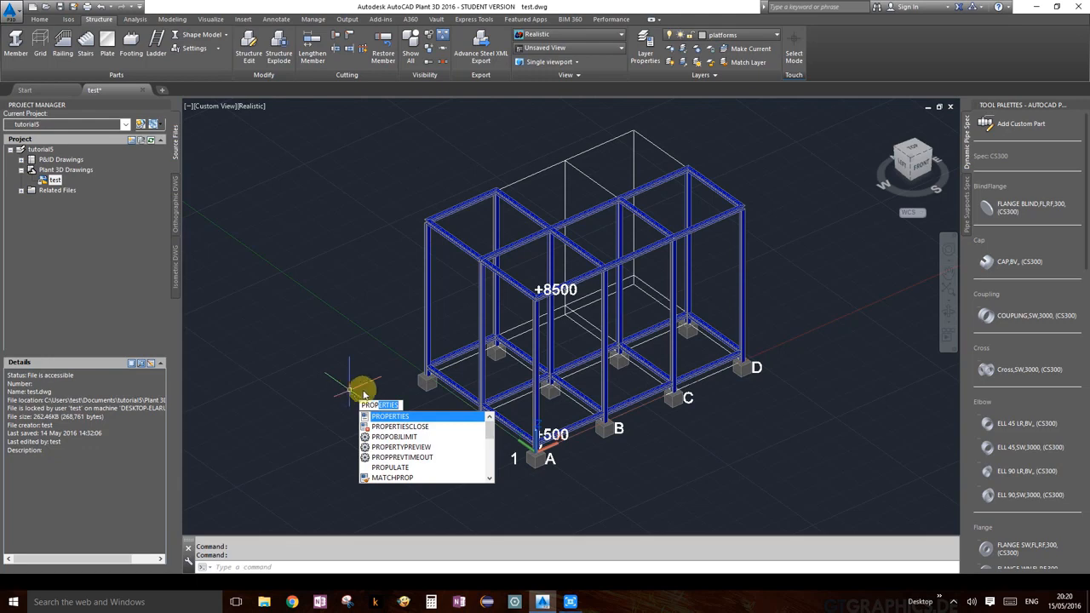
{"action": "left_click", "coordinate": [394, 417]}
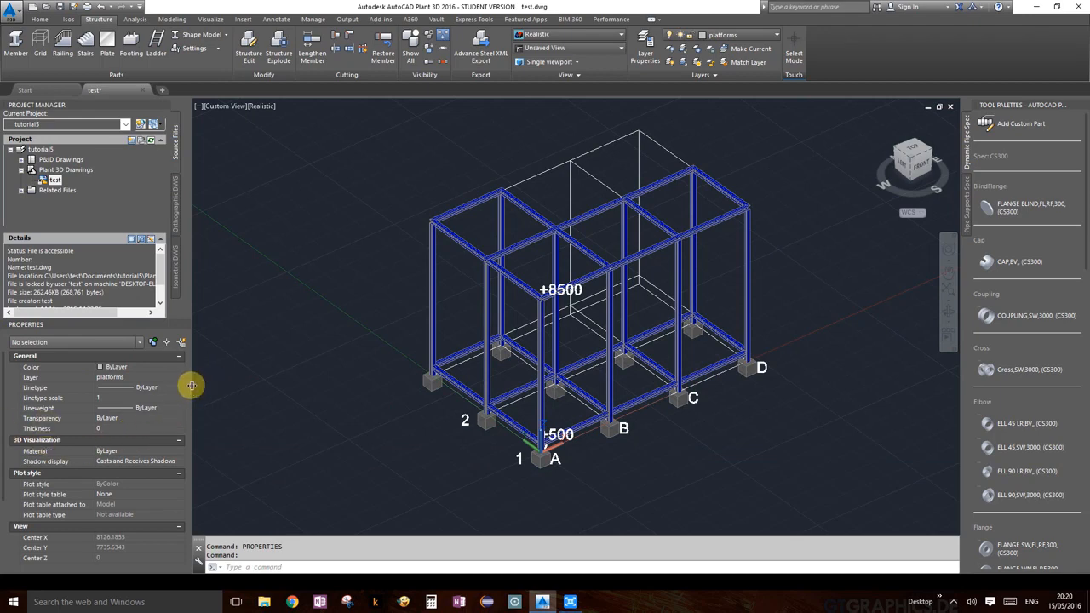
{"action": "left_click_drag", "start_coordinate": [26, 325], "coordinate": [460, 164]}
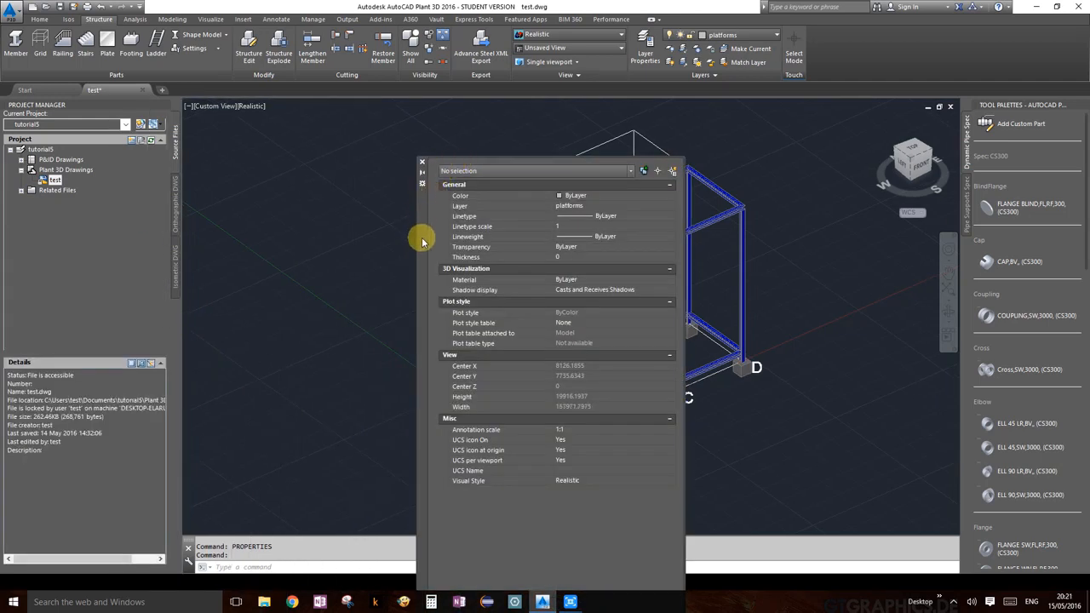
{"action": "left_click_drag", "start_coordinate": [423, 242], "coordinate": [5, 390]}
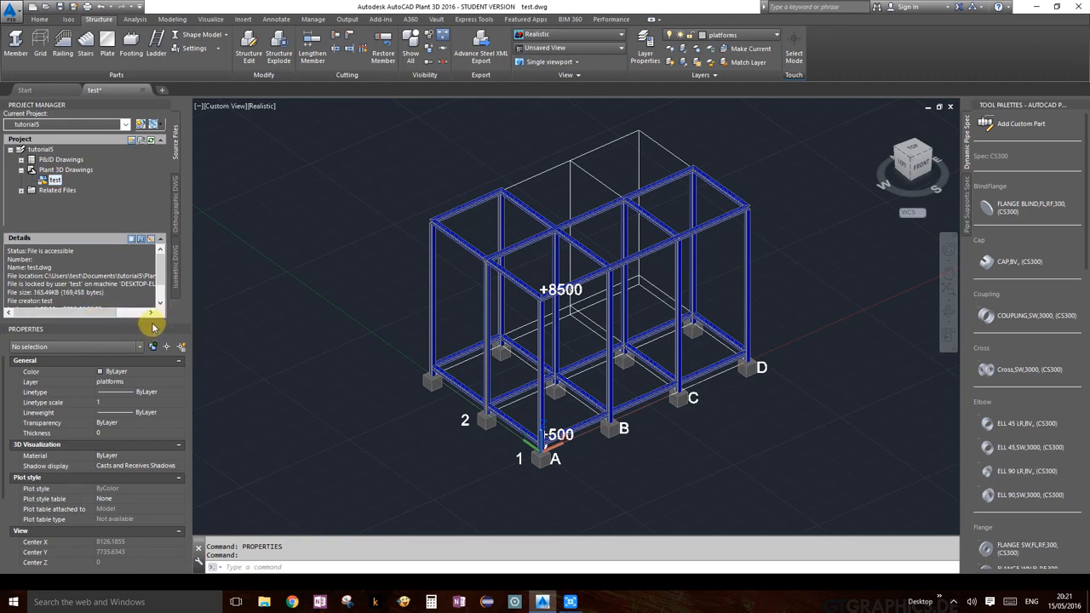
Step: Examine the structural frame from its upper beams down to the base beams along grid lines A to D
{"action": "scroll", "coordinate": [586, 372], "scroll_direction": "up", "scroll_amount": 2}
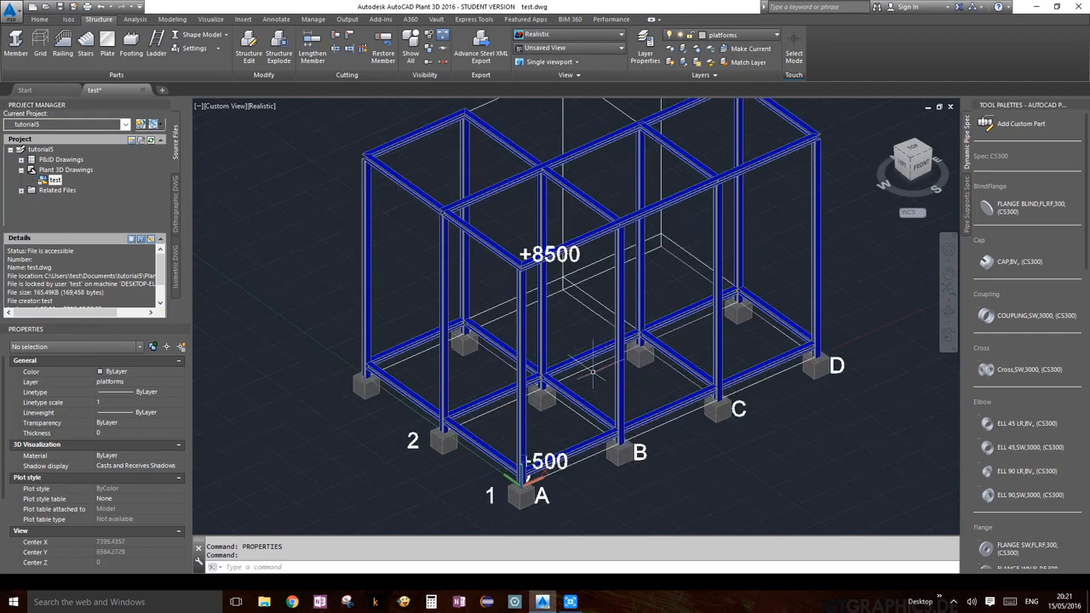
{"action": "scroll", "coordinate": [686, 308], "scroll_direction": "down", "scroll_amount": 3}
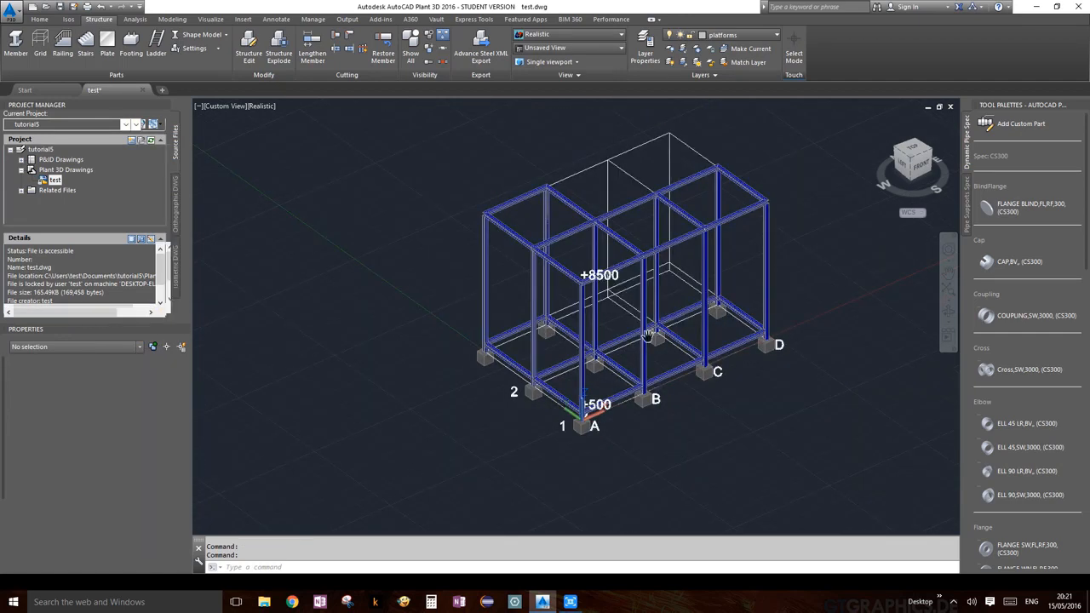
{"action": "middle_click_drag", "start_coordinate": [685, 308], "coordinate": [586, 329]}
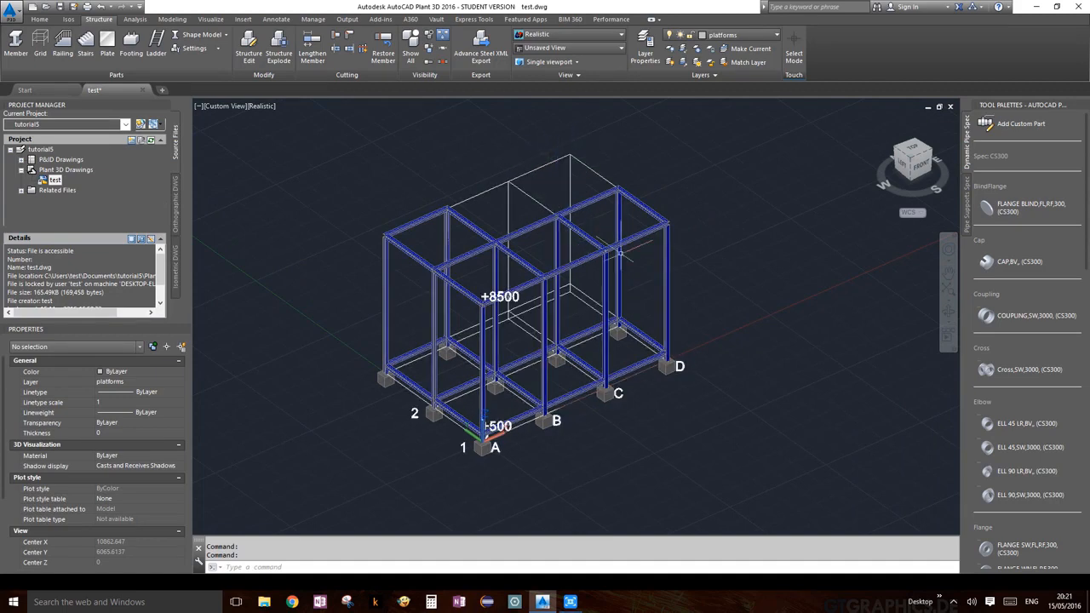
{"action": "scroll", "coordinate": [715, 281], "scroll_direction": "up", "scroll_amount": 2}
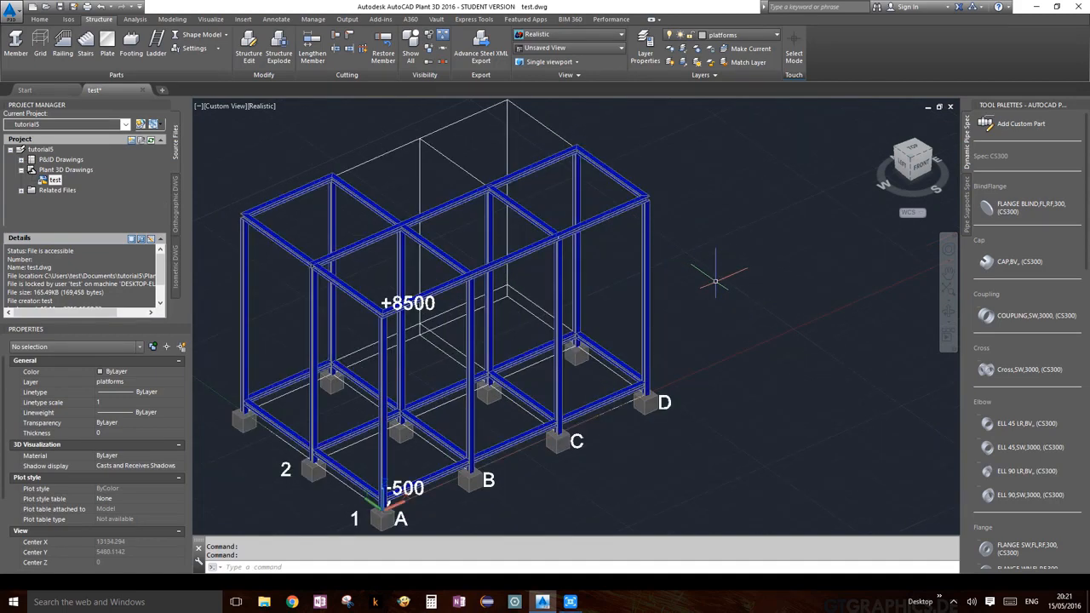
{"action": "scroll", "coordinate": [715, 281], "scroll_direction": "down", "scroll_amount": 1}
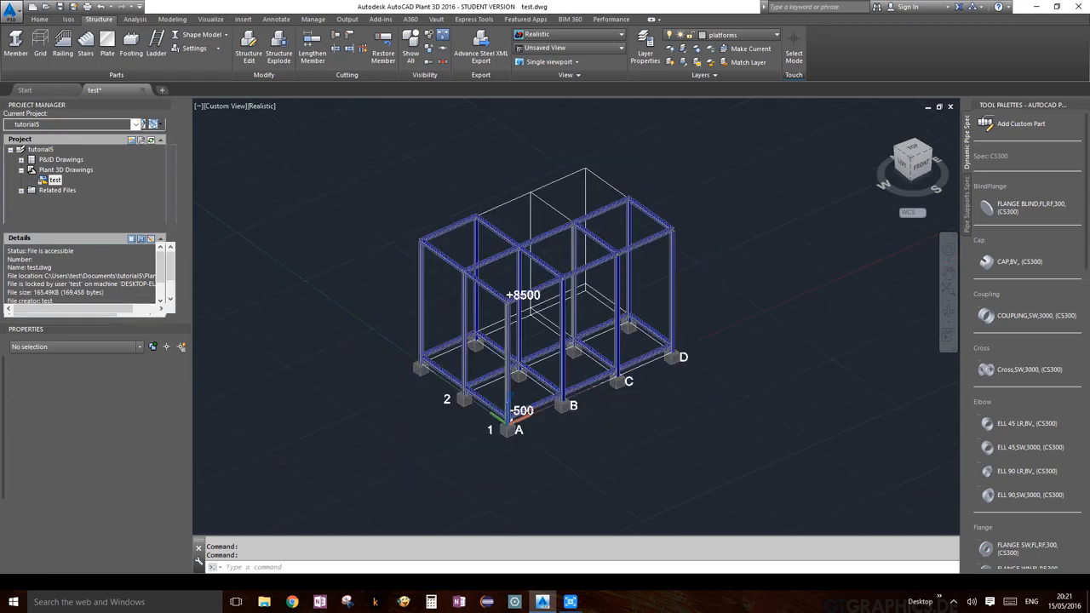
{"action": "scroll", "coordinate": [718, 309], "scroll_direction": "down", "scroll_amount": 2}
{"action": "scroll", "coordinate": [670, 323], "scroll_direction": "up", "scroll_amount": 4}
{"action": "scroll", "coordinate": [674, 315], "scroll_direction": "down", "scroll_amount": 3}
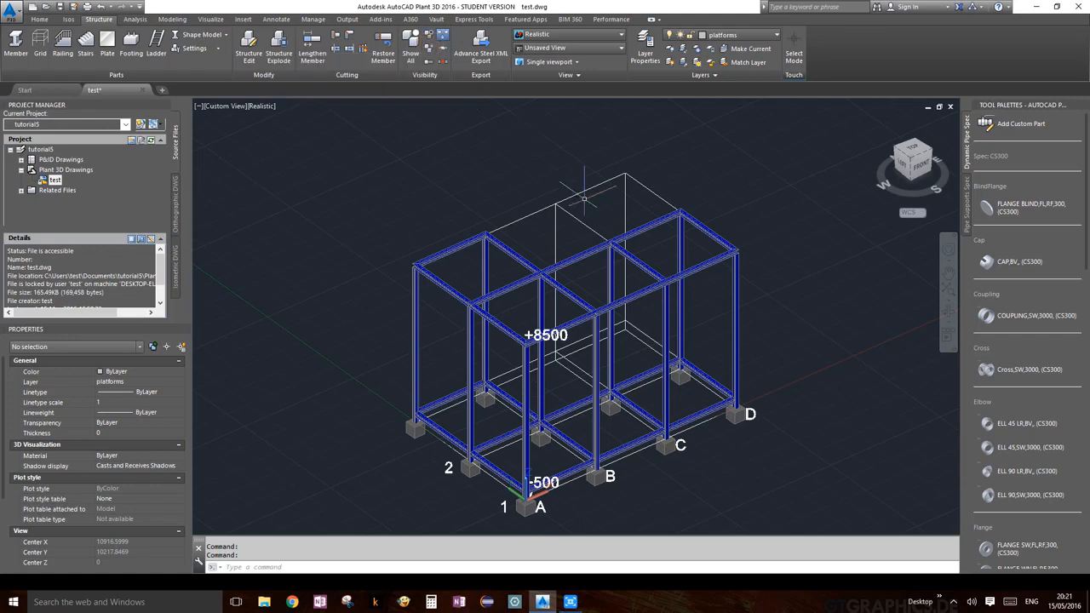
{"action": "middle_click_drag", "start_coordinate": [669, 394], "coordinate": [640, 247]}
{"action": "scroll", "coordinate": [610, 318], "scroll_direction": "up", "scroll_amount": 2}
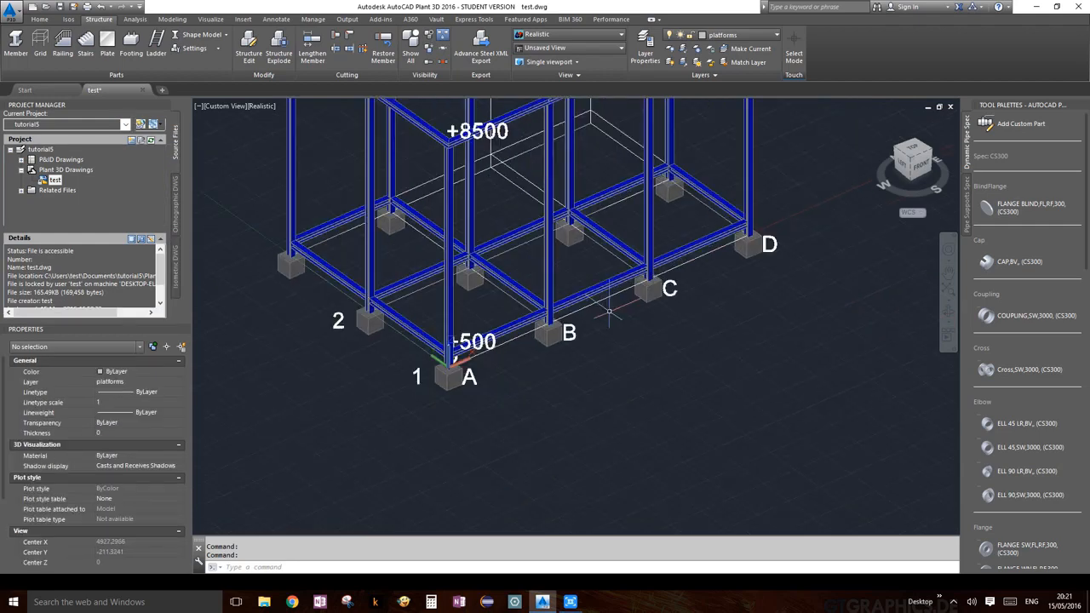
Step: Select all 13 horizontal base beams at elevation 500 and isolate them from the rest of the structure
{"action": "left_click", "coordinate": [598, 291]}
{"action": "left_click", "coordinate": [619, 239]}
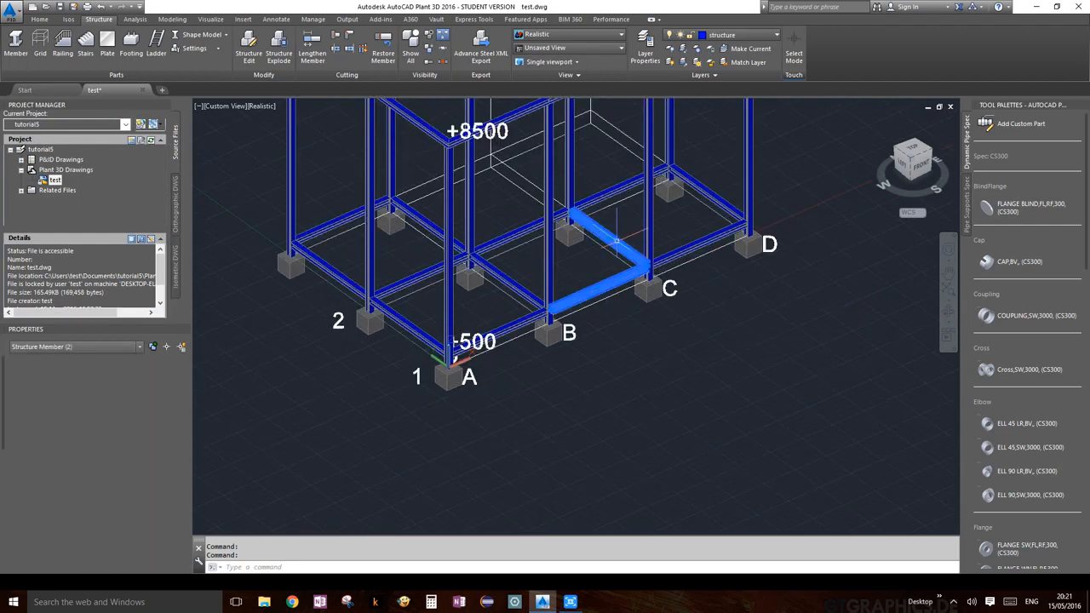
{"action": "left_click", "coordinate": [640, 182]}
{"action": "left_click", "coordinate": [710, 199]}
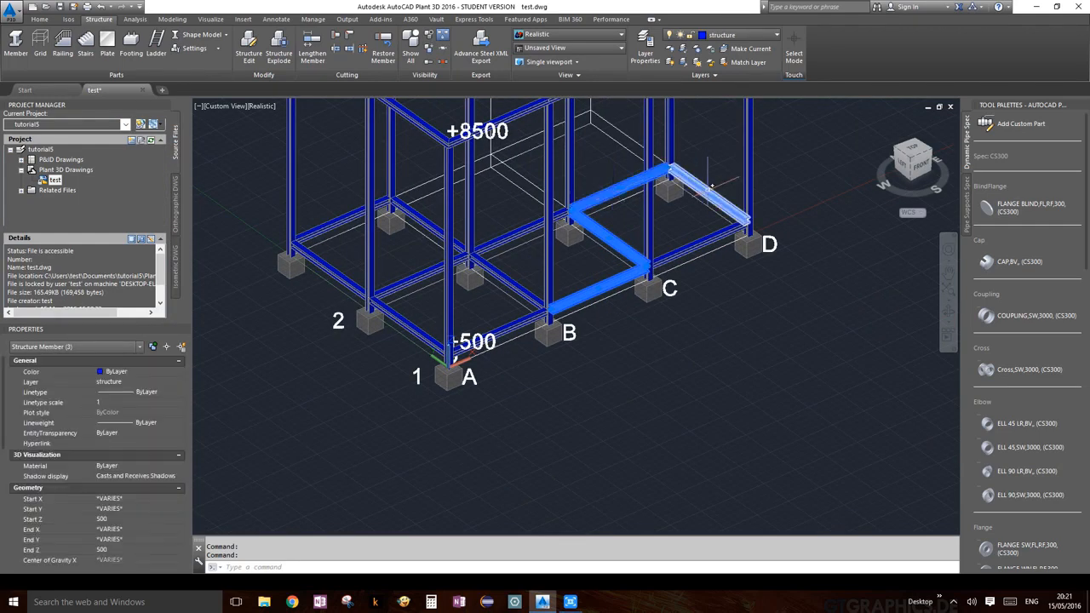
{"action": "left_click", "coordinate": [700, 247]}
{"action": "left_click", "coordinate": [504, 240]}
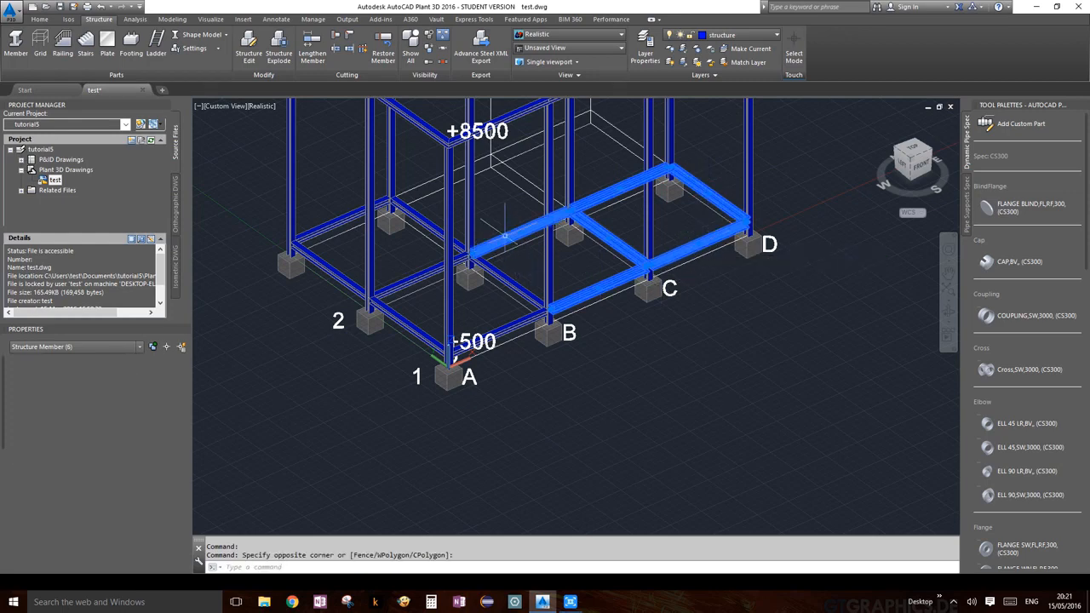
{"action": "left_click", "coordinate": [509, 282]}
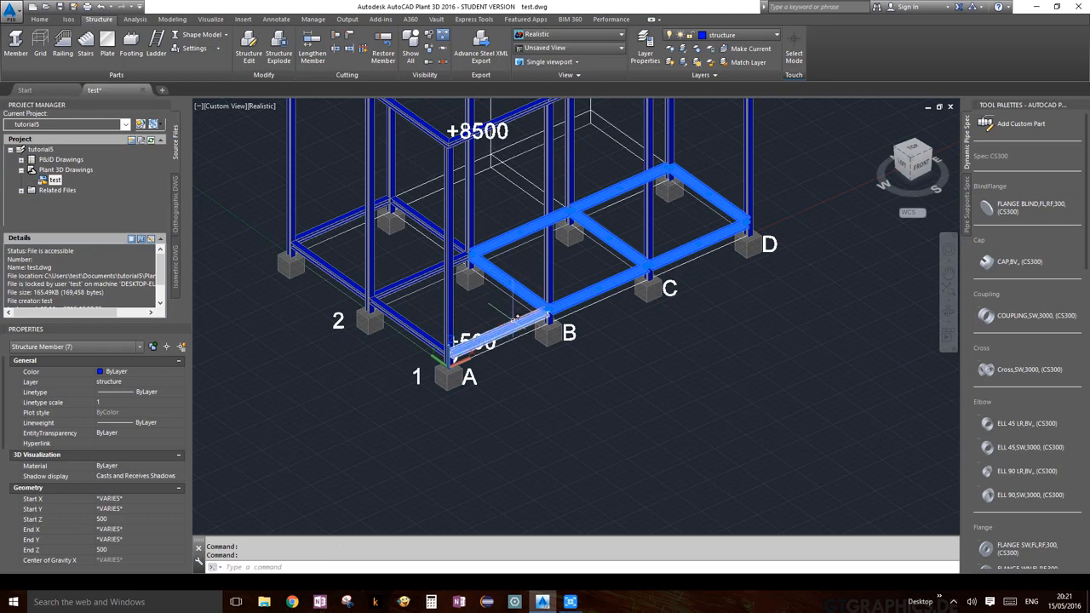
{"action": "left_click", "coordinate": [515, 334]}
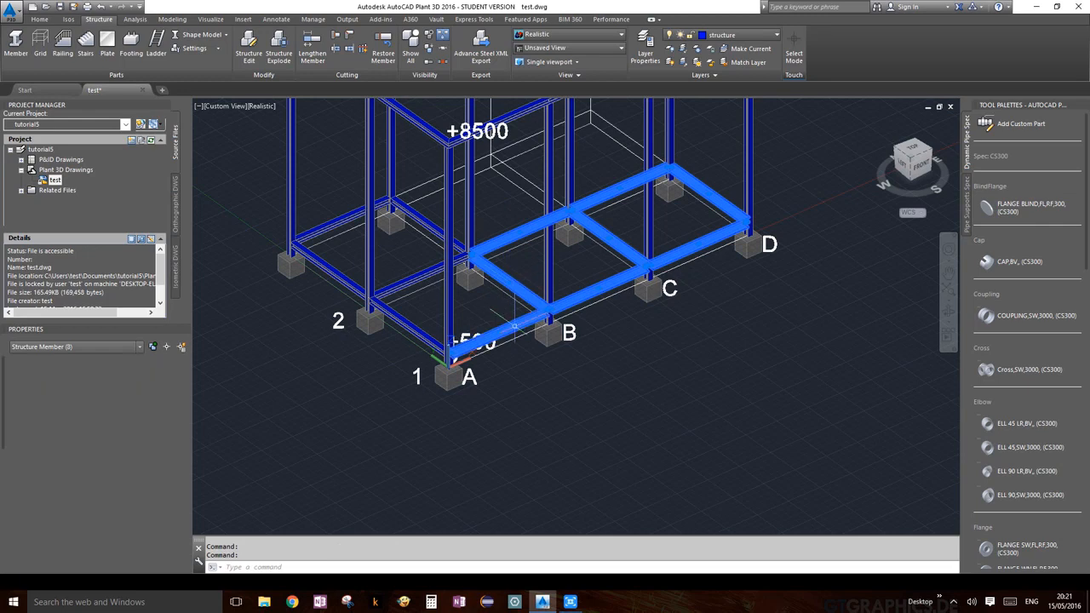
{"action": "left_click", "coordinate": [423, 329]}
{"action": "left_click", "coordinate": [419, 275]}
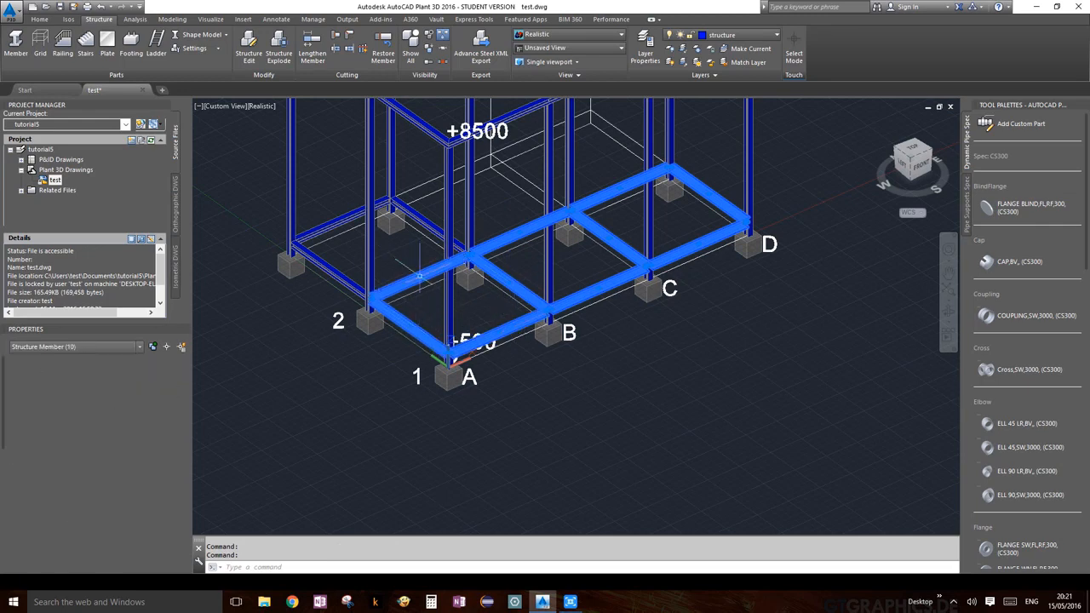
{"action": "left_click", "coordinate": [424, 226]}
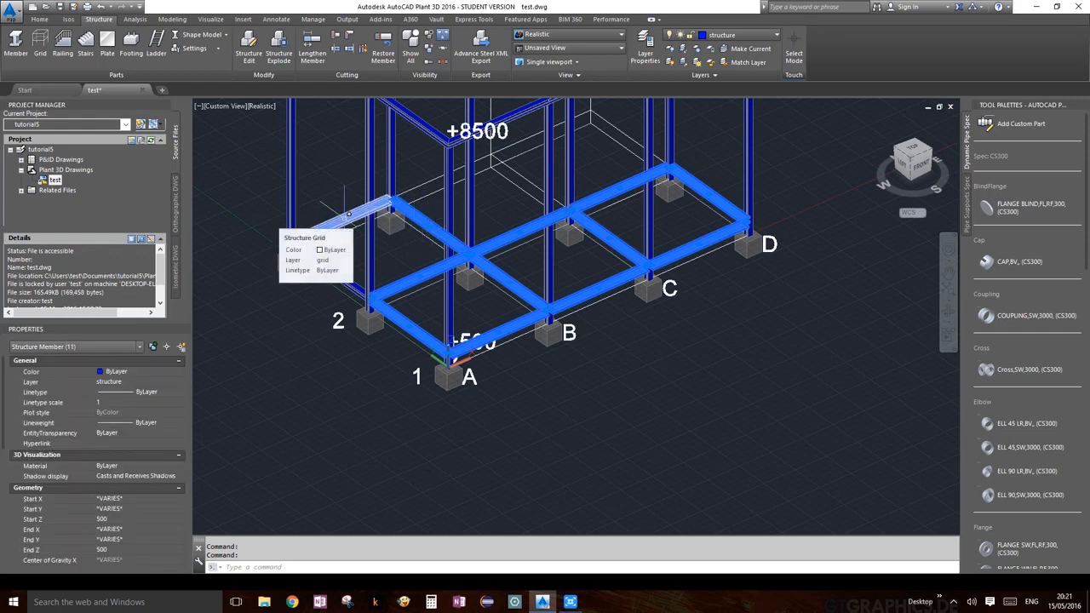
{"action": "left_click", "coordinate": [345, 216]}
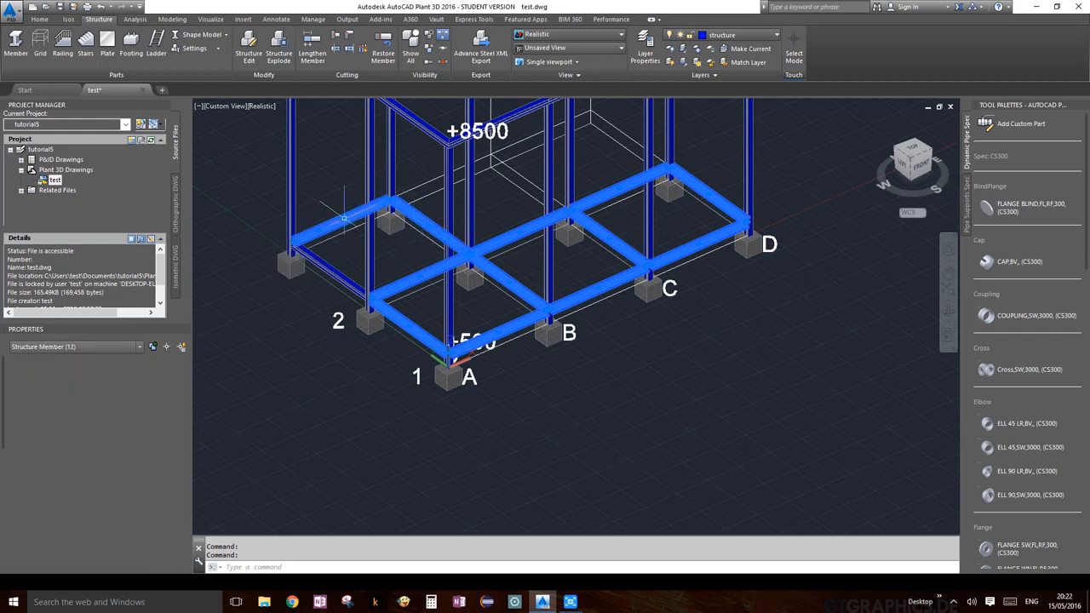
{"action": "left_click", "coordinate": [336, 273]}
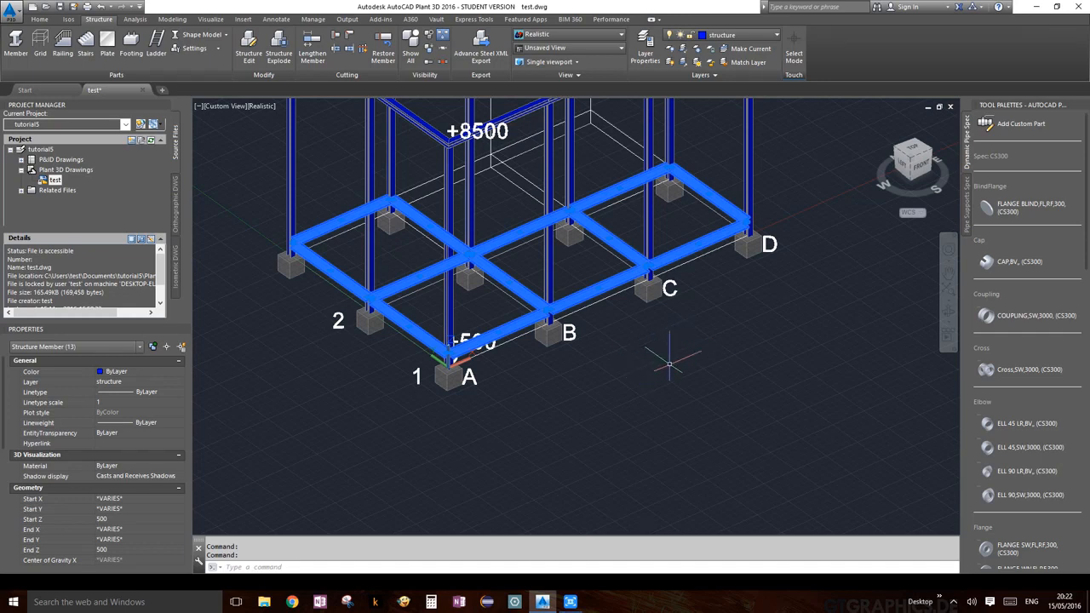
{"action": "scroll", "coordinate": [670, 365], "scroll_direction": "down", "scroll_amount": 2}
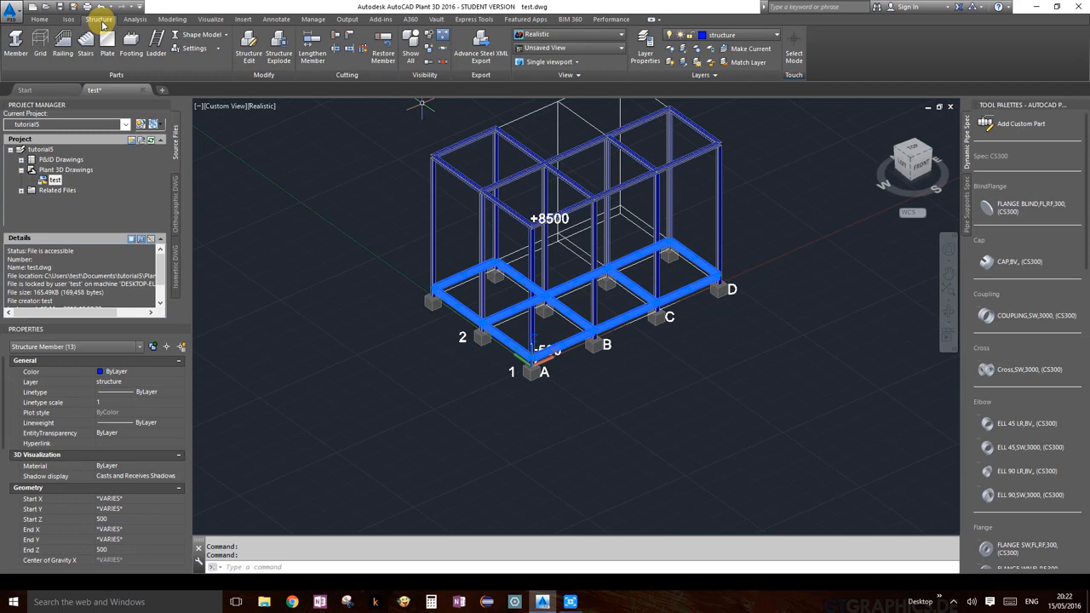
{"action": "left_click", "coordinate": [429, 51]}
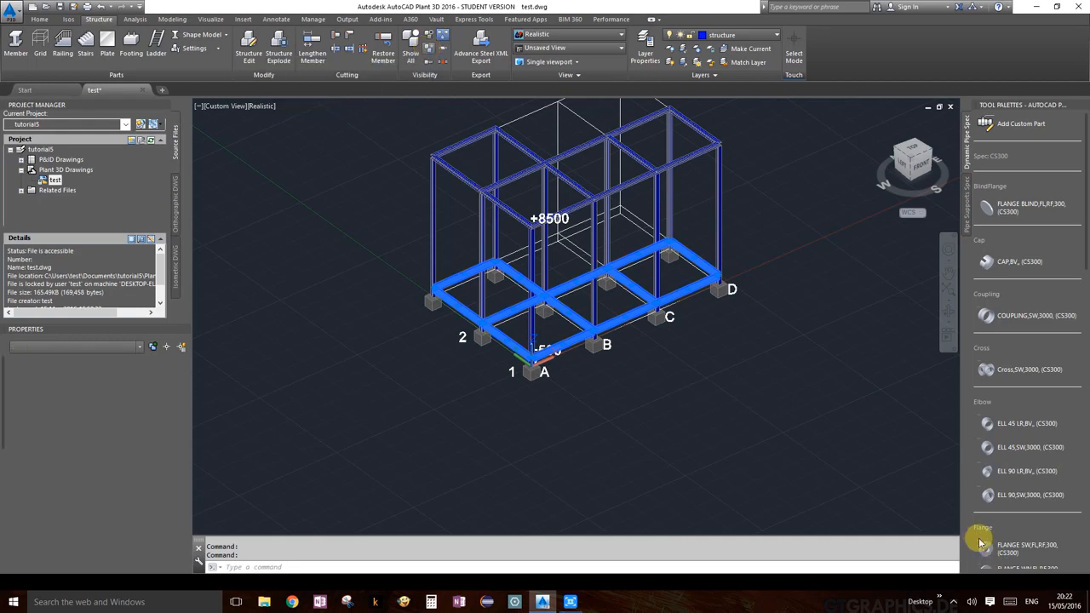
Step: Examine the isolated base beams from above and from an oblique angle
{"action": "scroll", "coordinate": [576, 375], "scroll_direction": "up", "scroll_amount": 5}
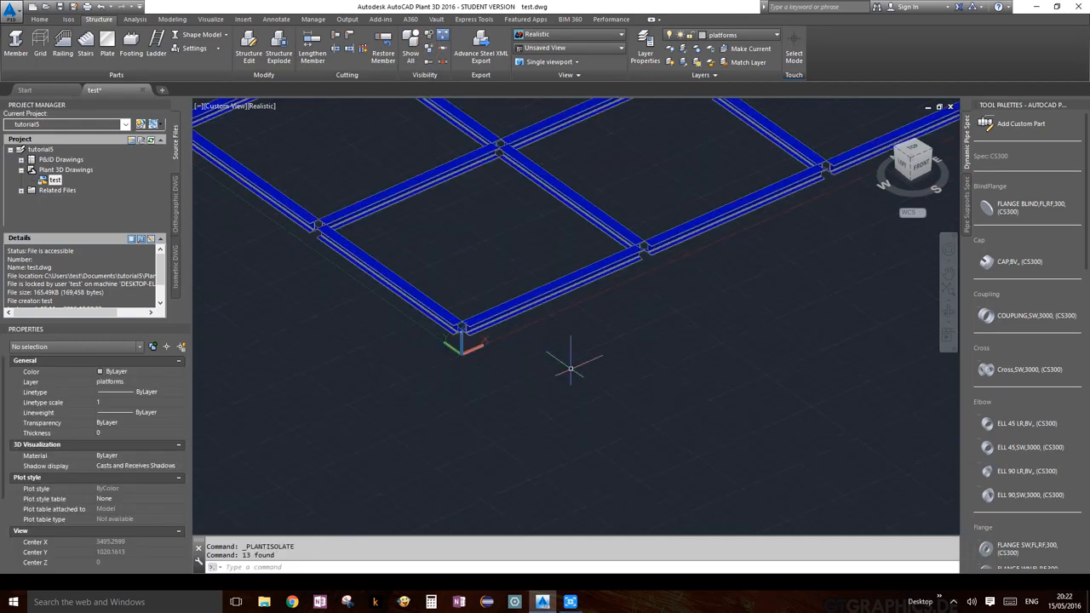
{"action": "scroll", "coordinate": [620, 350], "scroll_direction": "down", "scroll_amount": 6}
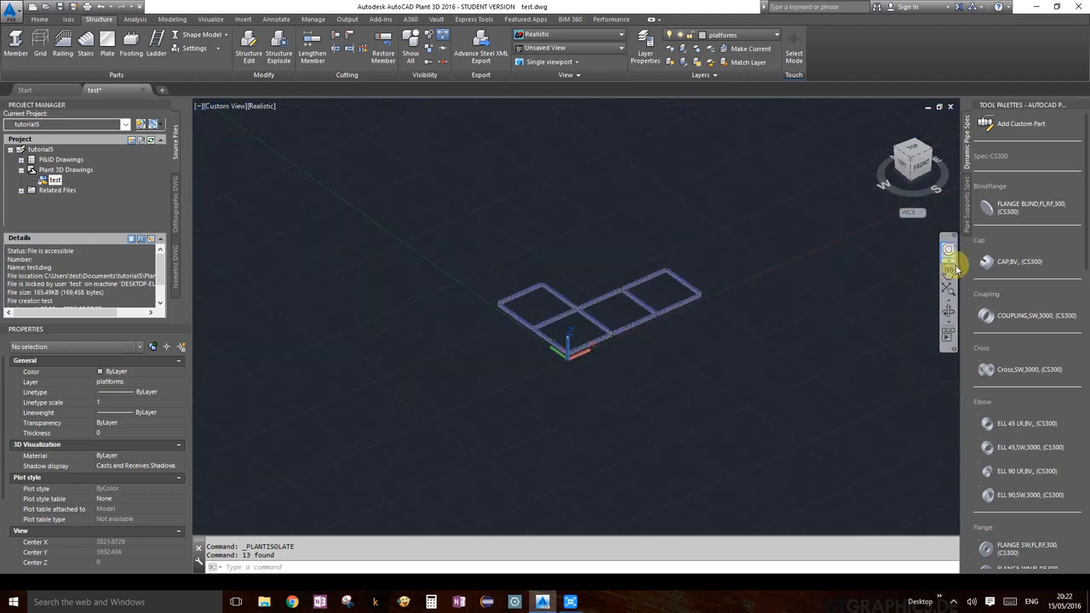
{"action": "left_click", "coordinate": [948, 311]}
{"action": "left_click_drag", "start_coordinate": [684, 310], "coordinate": [623, 374]}
{"action": "scroll", "coordinate": [589, 334], "scroll_direction": "up", "scroll_amount": 6}
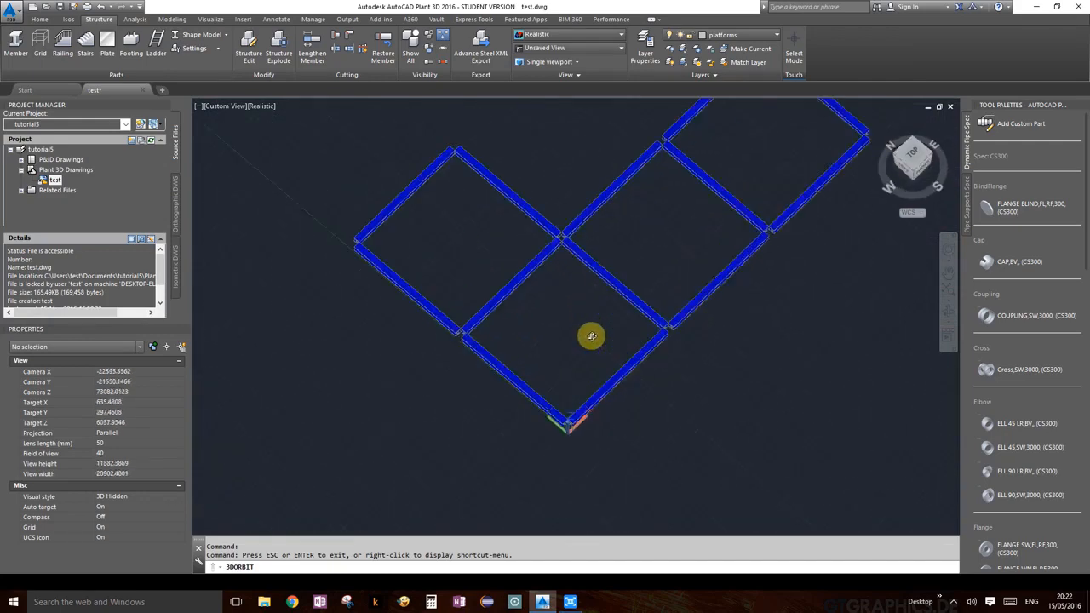
{"action": "left_click_drag", "start_coordinate": [616, 338], "coordinate": [599, 310]}
{"action": "left_click_drag", "start_coordinate": [690, 309], "coordinate": [647, 289]}
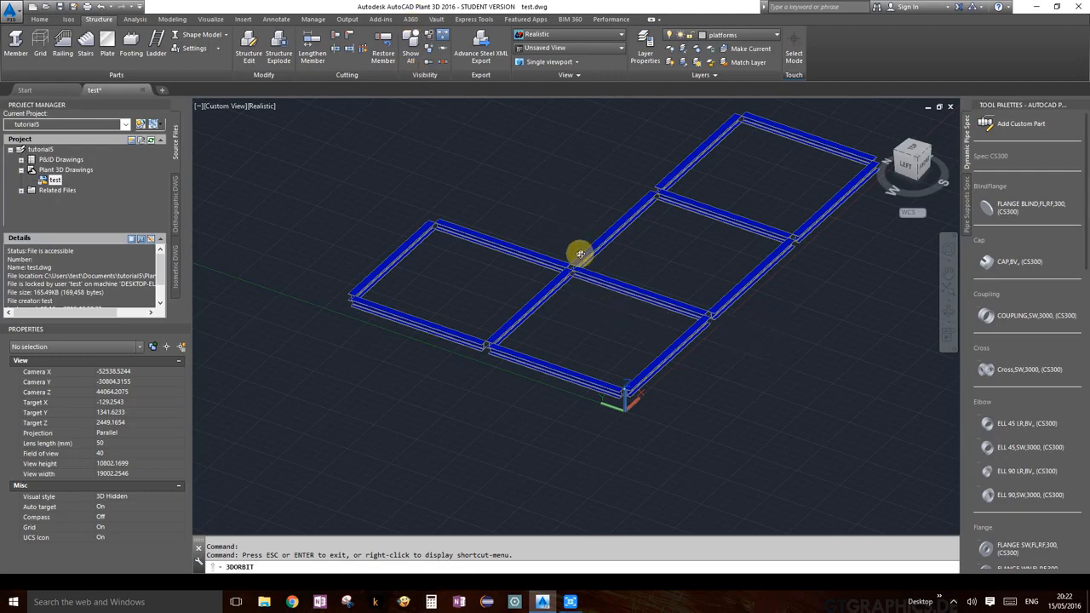
{"action": "key", "text": "Escape"}
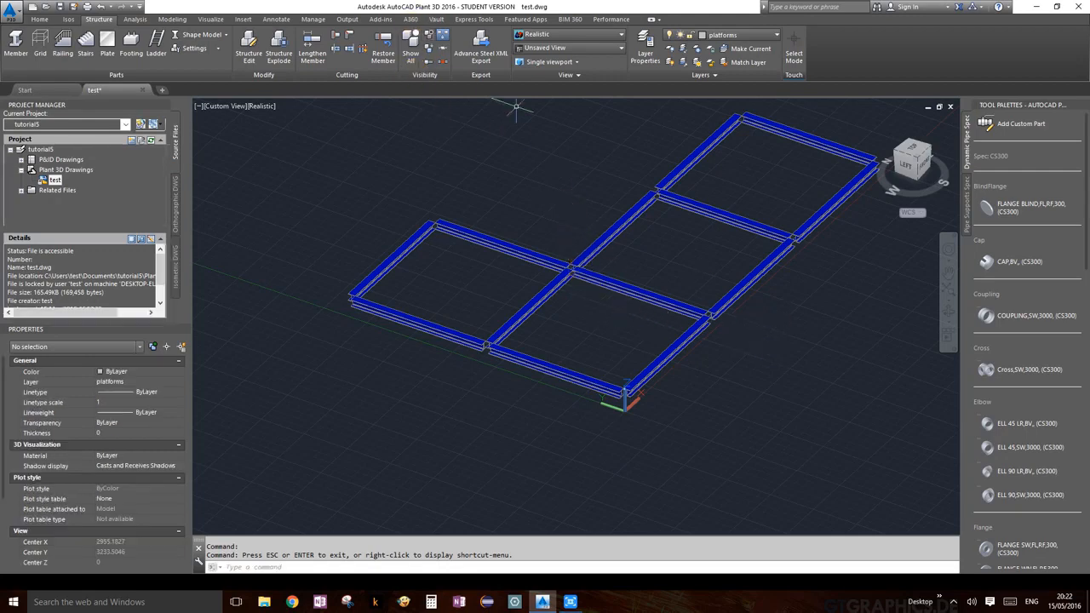
Step: Restore the visibility of all hidden structure members and the grid
{"action": "left_click", "coordinate": [411, 53]}
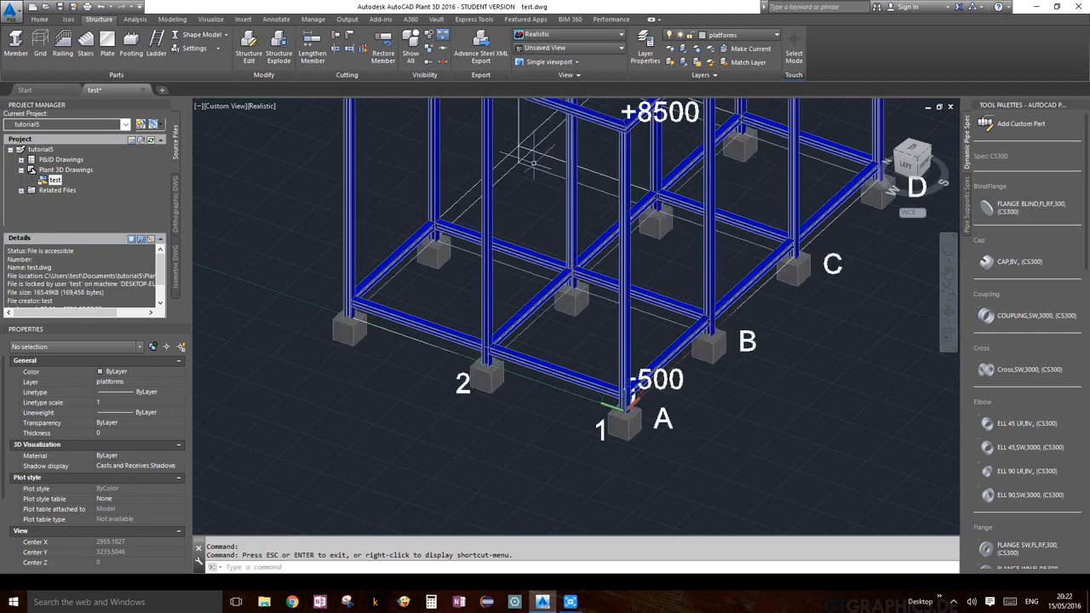
{"action": "middle_click_drag", "start_coordinate": [743, 283], "coordinate": [621, 315]}
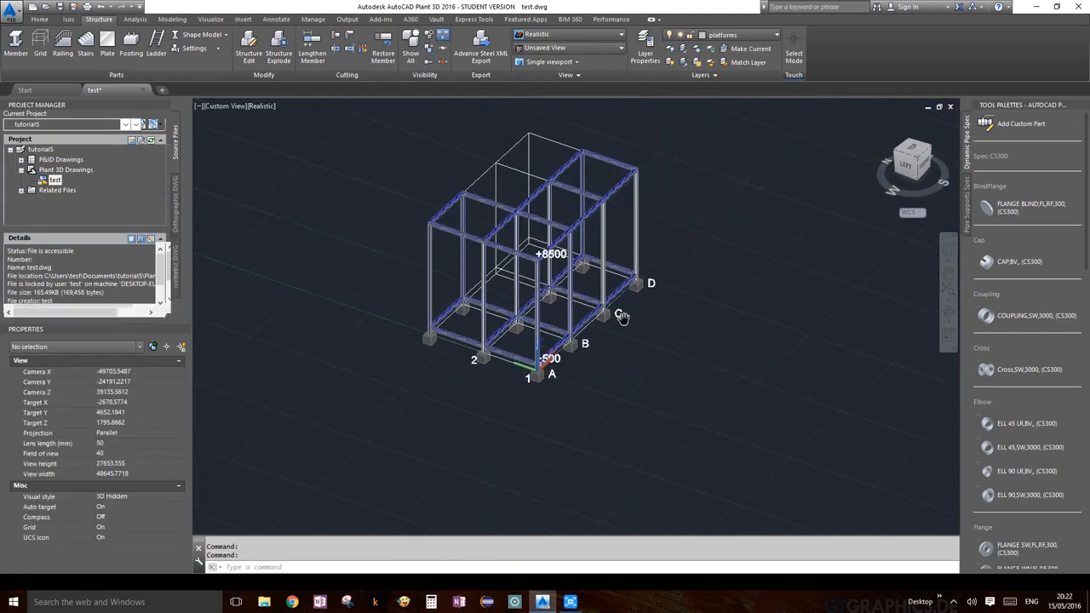
{"action": "scroll", "coordinate": [580, 306], "scroll_direction": "up", "scroll_amount": 4}
{"action": "scroll", "coordinate": [577, 229], "scroll_direction": "down", "scroll_amount": 5}
{"action": "scroll", "coordinate": [552, 180], "scroll_direction": "up", "scroll_amount": 3}
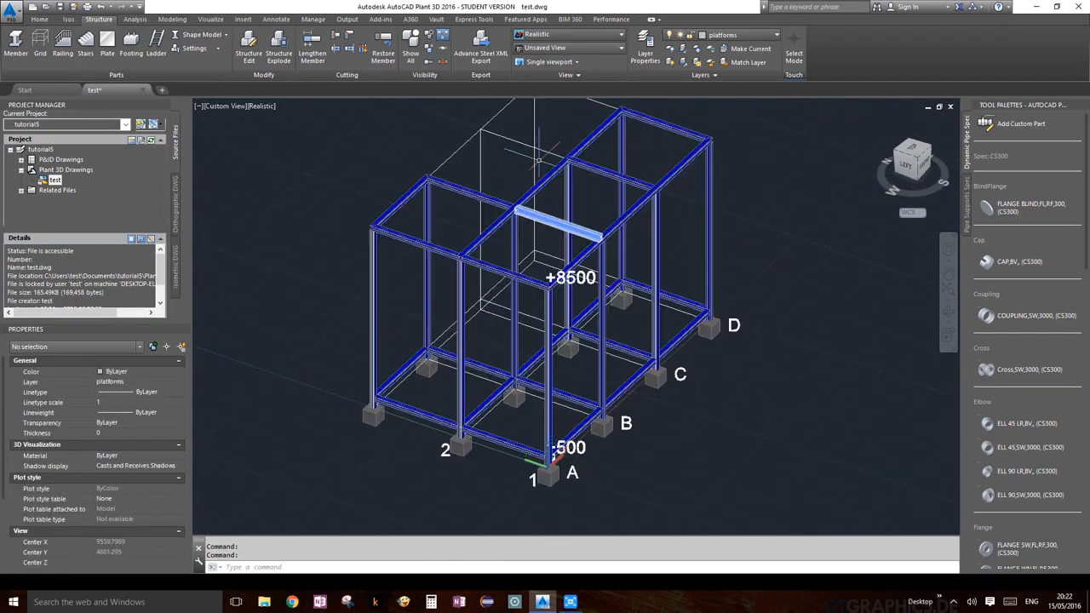
Step: Select the structure grid together with all 13 base beams at elevation 500 and isolate them
{"action": "left_click", "coordinate": [541, 151]}
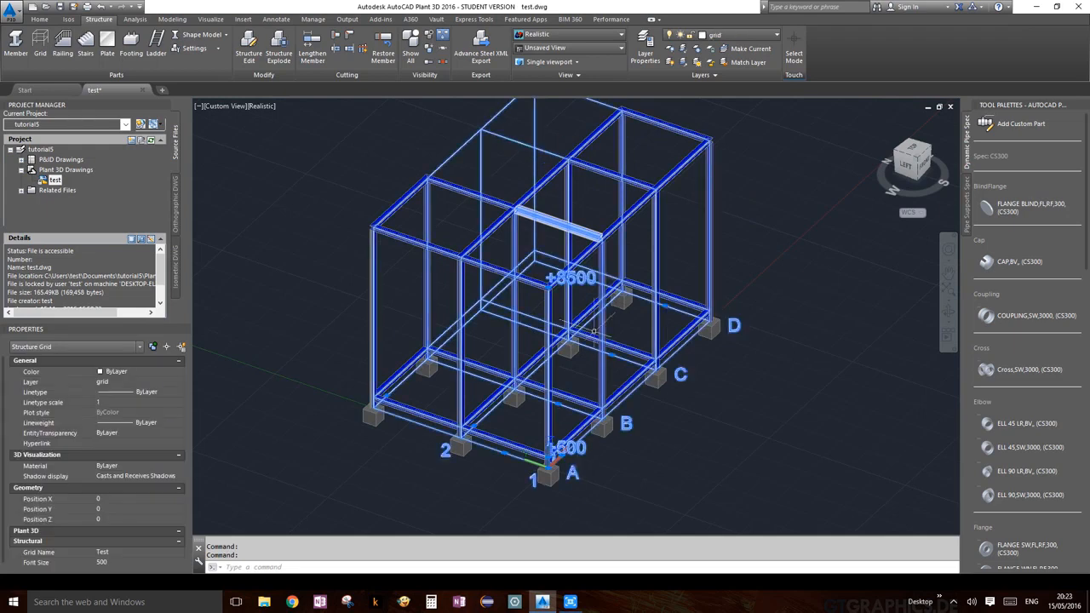
{"action": "scroll", "coordinate": [705, 338], "scroll_direction": "up", "scroll_amount": 2}
{"action": "left_click", "coordinate": [694, 325]}
{"action": "left_click", "coordinate": [688, 292]}
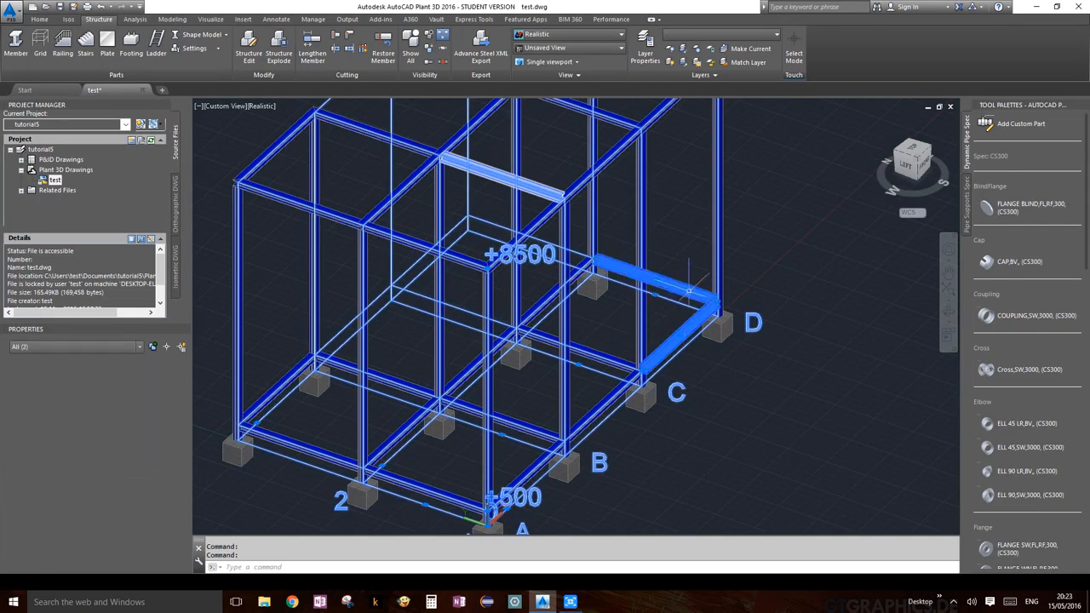
{"action": "left_click", "coordinate": [553, 302]}
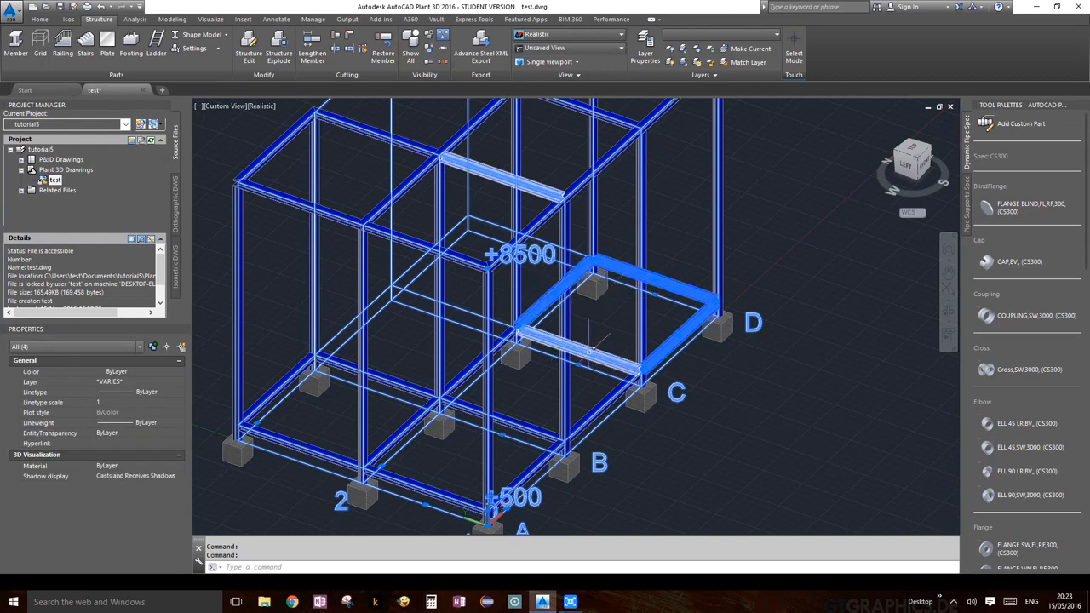
{"action": "left_click", "coordinate": [588, 351]}
{"action": "left_click", "coordinate": [594, 415]}
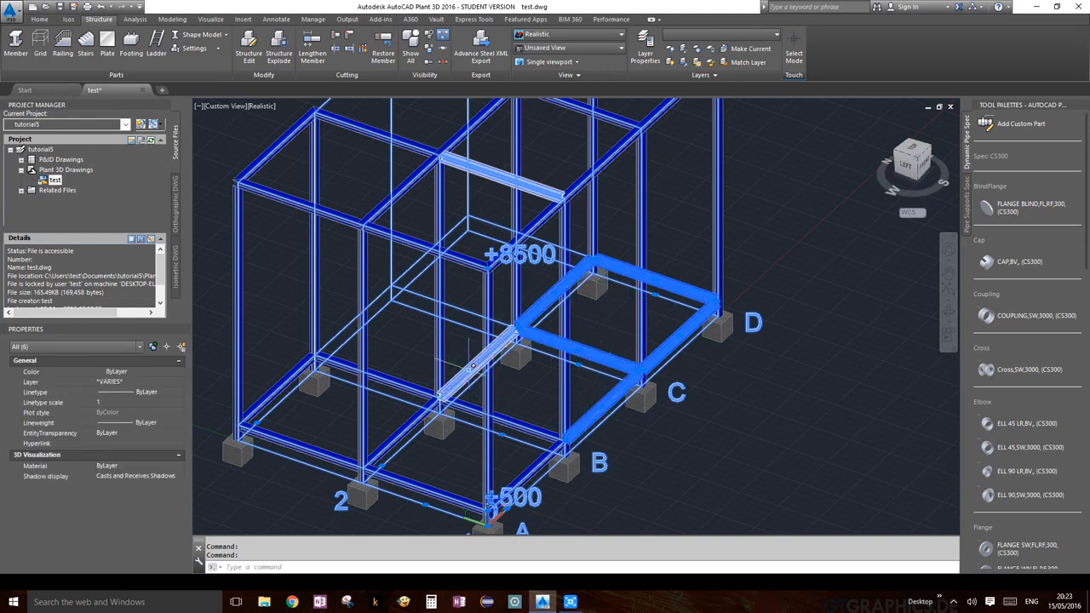
{"action": "left_click", "coordinate": [472, 366]}
{"action": "left_click", "coordinate": [462, 407]}
{"action": "left_click", "coordinate": [406, 431]}
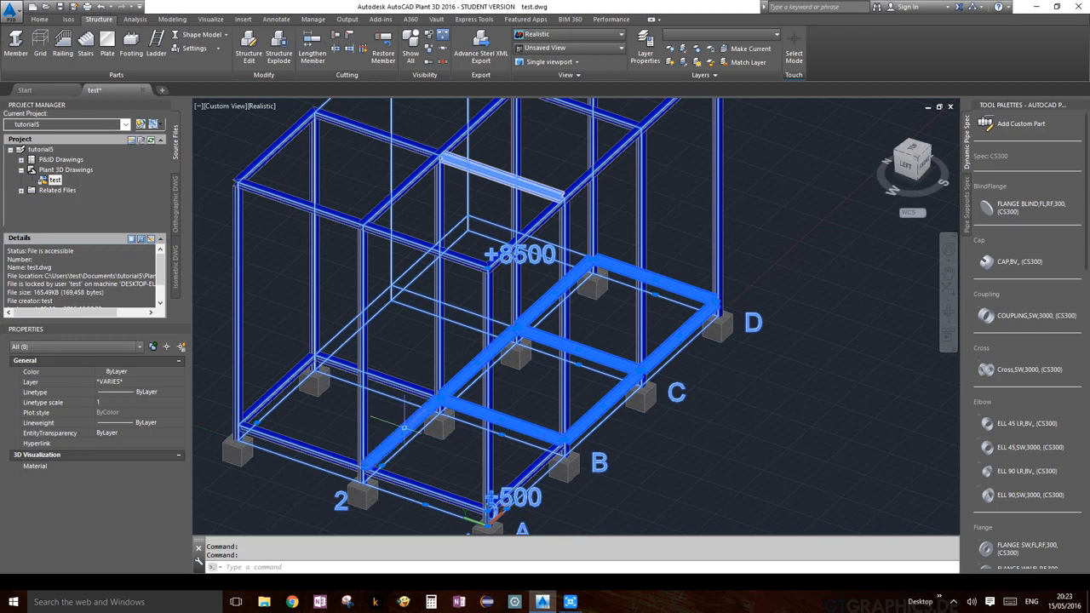
{"action": "left_click", "coordinate": [430, 492]}
{"action": "left_click", "coordinate": [533, 470]}
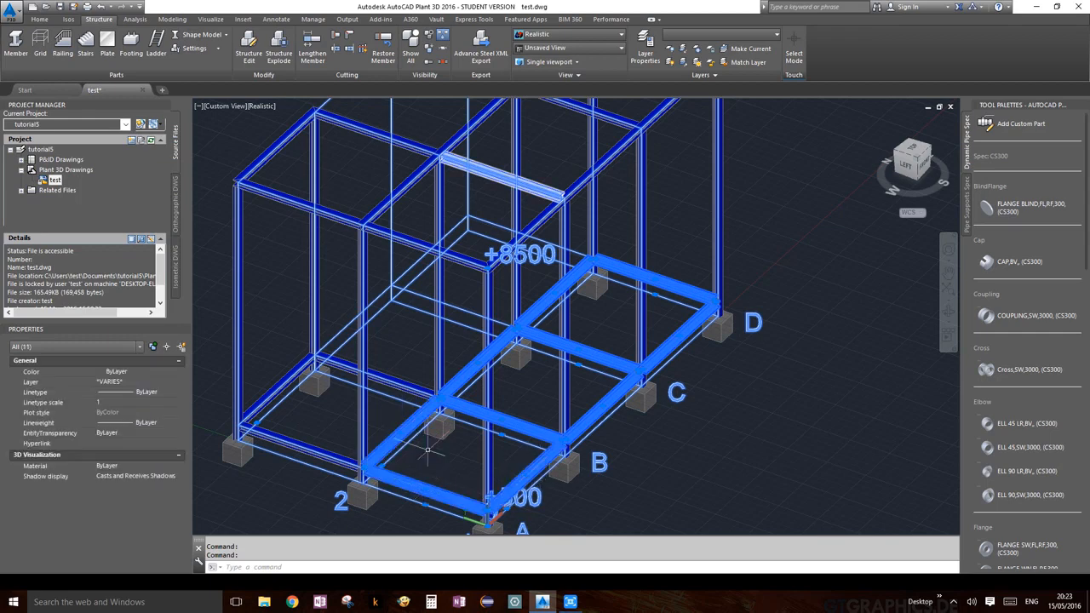
{"action": "left_click", "coordinate": [368, 380]}
{"action": "left_click", "coordinate": [276, 398]}
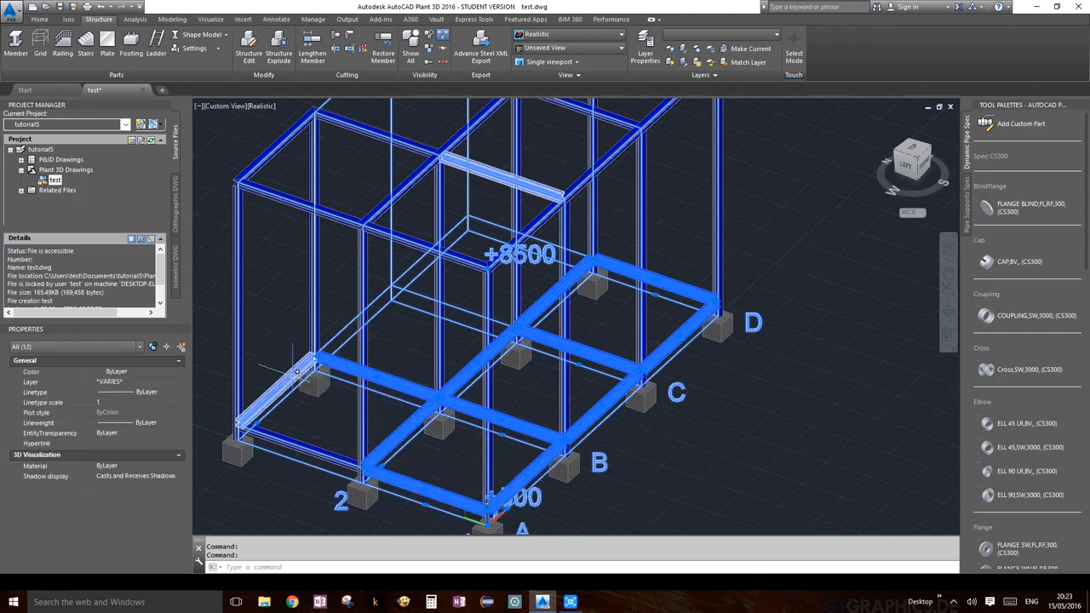
{"action": "left_click", "coordinate": [299, 448]}
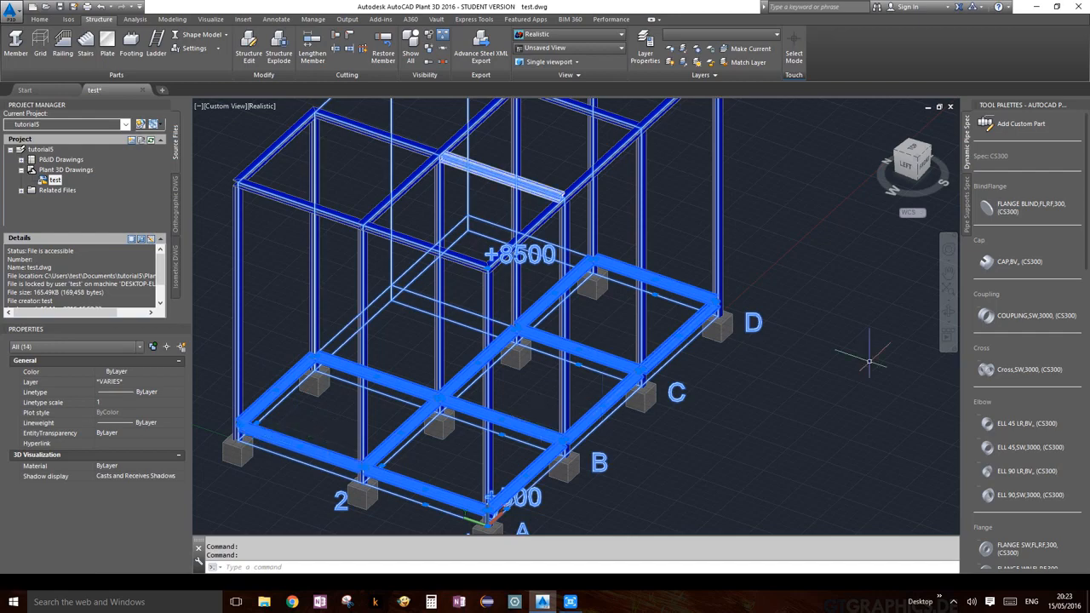
{"action": "scroll", "coordinate": [868, 361], "scroll_direction": "down", "scroll_amount": 3}
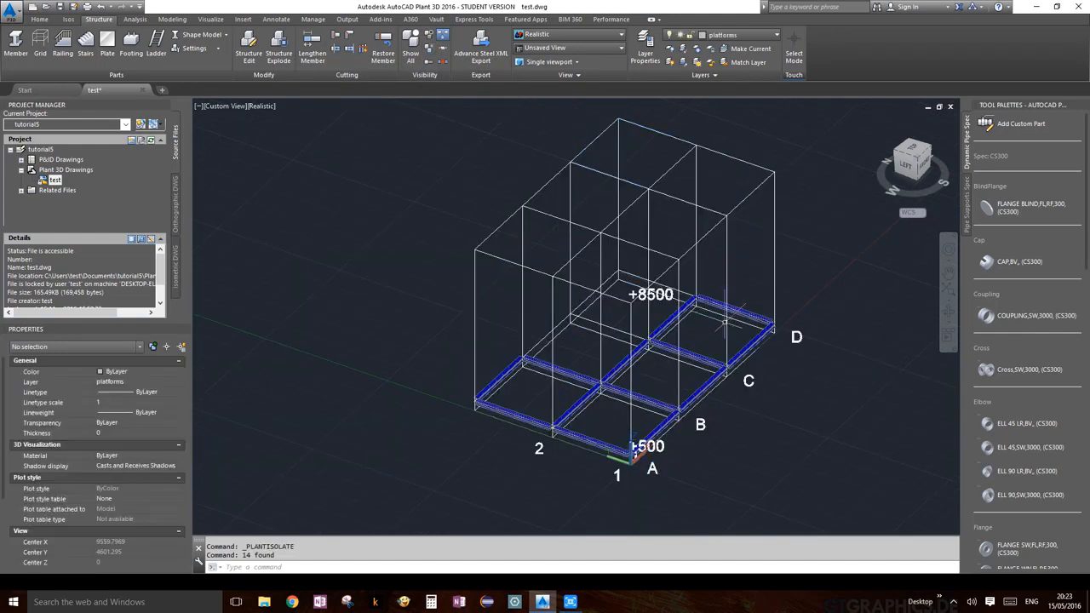
Step: Select the 13 base beams at elevation 500 and leave the structure grid out of the selection
{"action": "left_click", "coordinate": [950, 317]}
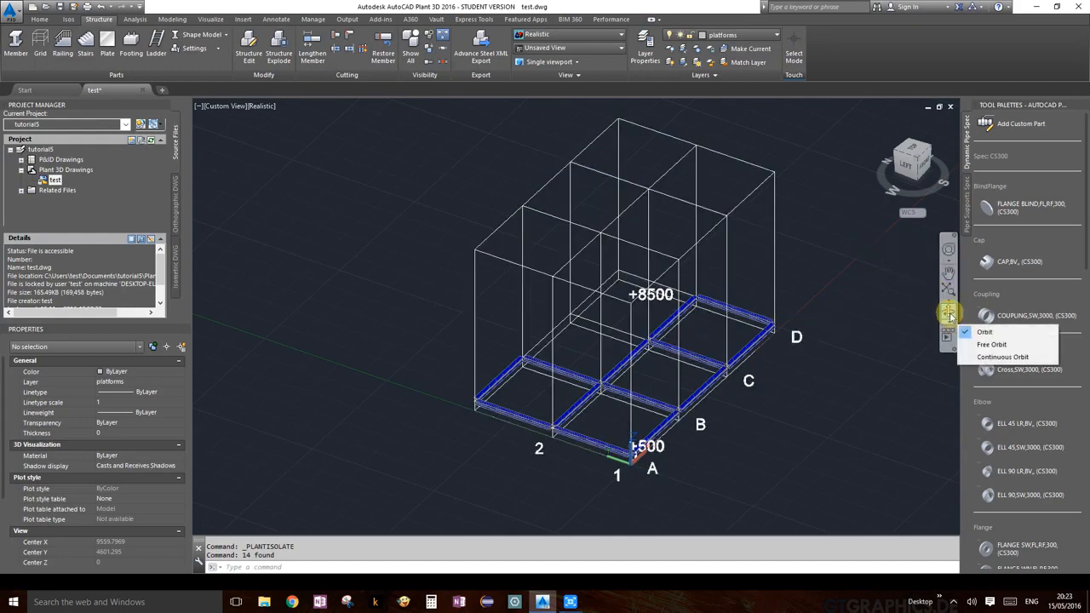
{"action": "left_click", "coordinate": [984, 331]}
{"action": "left_click_drag", "start_coordinate": [820, 309], "coordinate": [688, 330]}
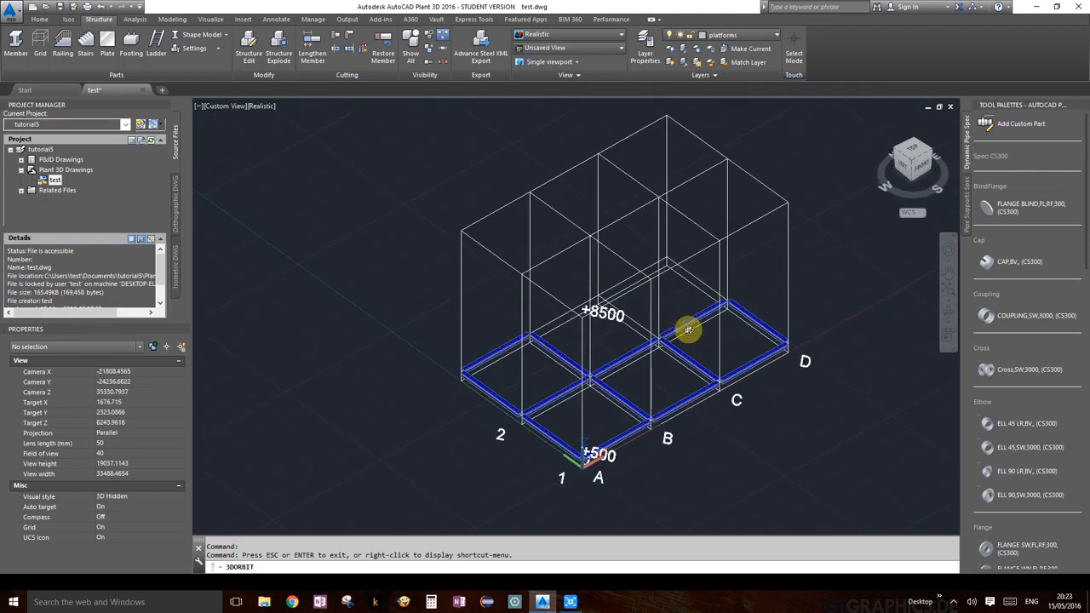
{"action": "key", "text": "Escape"}
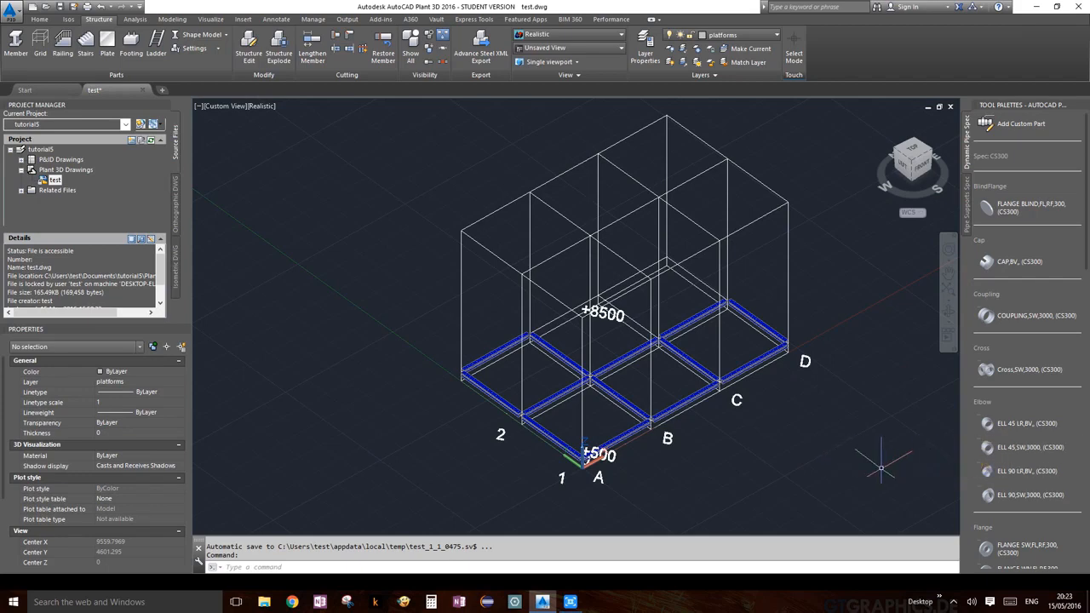
{"action": "mouse_move", "coordinate": [881, 467]}
{"action": "left_mouse_down"}
{"action": "mouse_move", "coordinate": [615, 473]}
{"action": "mouse_move", "coordinate": [507, 436]}
{"action": "mouse_move", "coordinate": [458, 349]}
{"action": "mouse_move", "coordinate": [477, 324]}
{"action": "mouse_move", "coordinate": [613, 256]}
{"action": "mouse_move", "coordinate": [724, 256]}
{"action": "mouse_move", "coordinate": [792, 293]}
{"action": "left_mouse_up"}
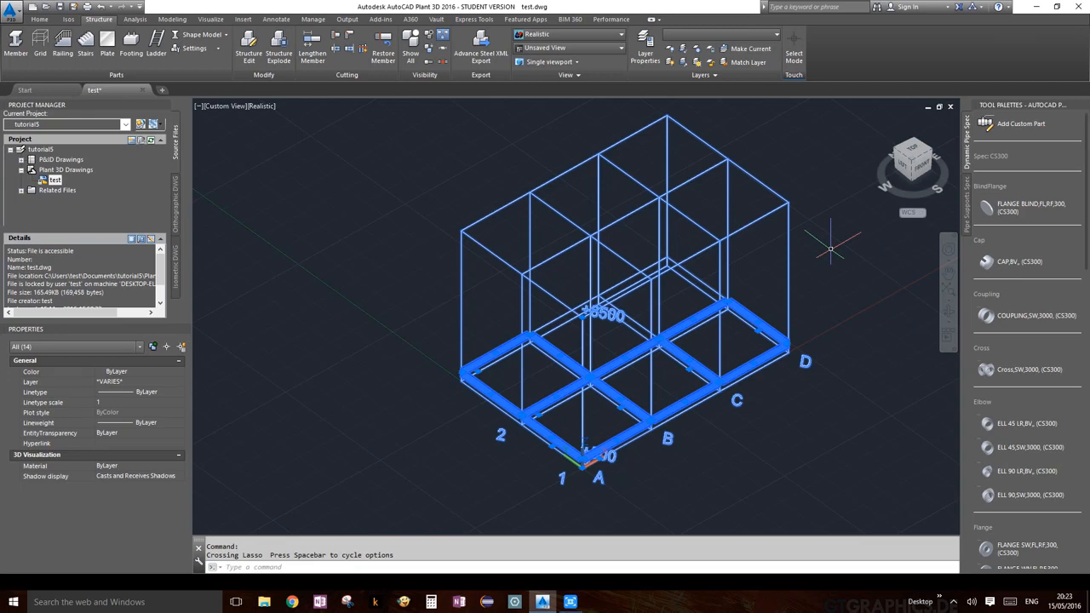
{"action": "mouse_move", "coordinate": [830, 248]}
{"action": "left_mouse_down"}
{"action": "mouse_move", "coordinate": [766, 189]}
{"action": "mouse_move", "coordinate": [794, 165]}
{"action": "mouse_move", "coordinate": [784, 163]}
{"action": "left_mouse_up"}
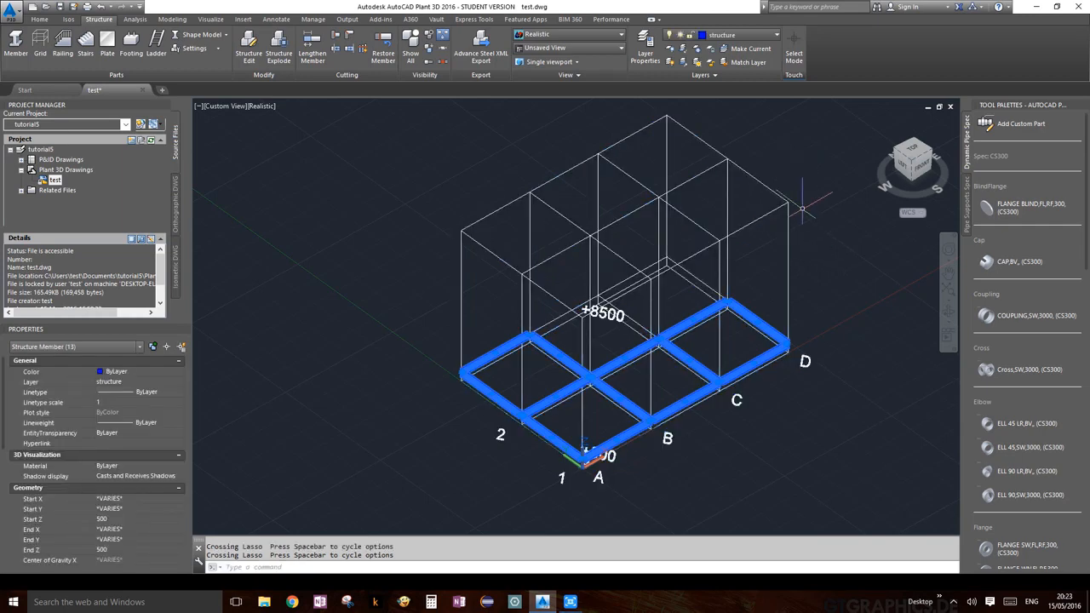
{"action": "scroll", "coordinate": [616, 393], "scroll_direction": "up", "scroll_amount": 2}
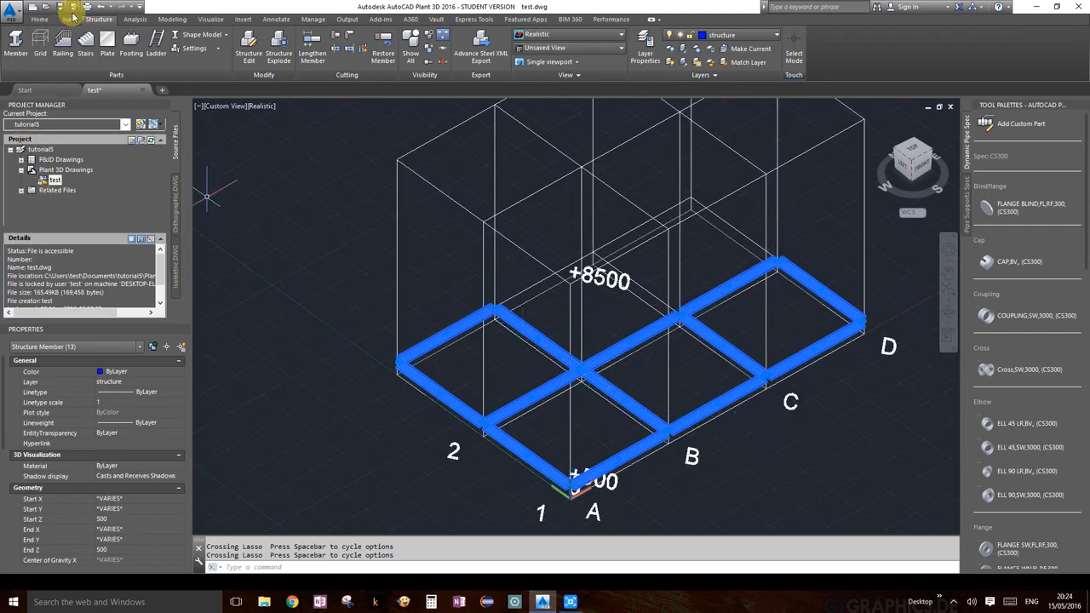
Step: Open the selected beams' member settings, pick the top-centre orientation point and accept the settings
{"action": "left_click", "coordinate": [250, 57]}
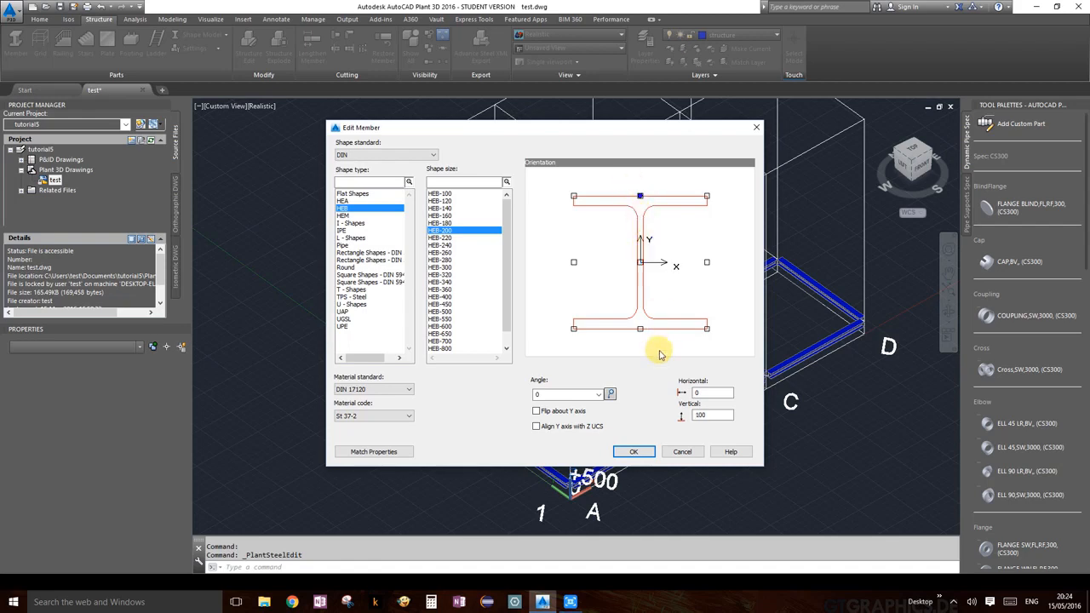
{"action": "left_click", "coordinate": [641, 197]}
{"action": "left_click", "coordinate": [640, 197]}
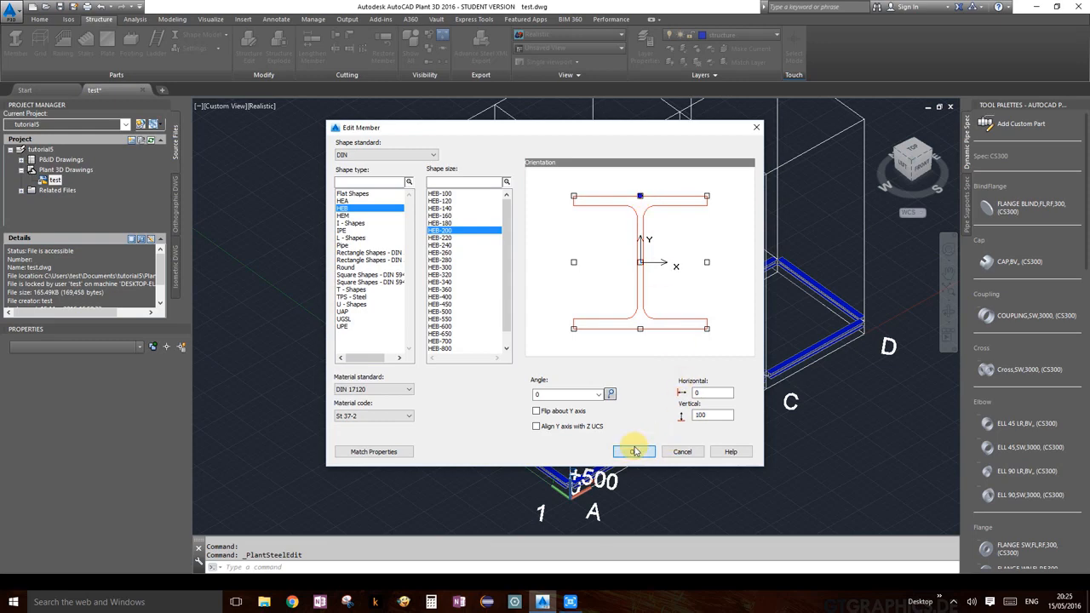
{"action": "left_click", "coordinate": [634, 451]}
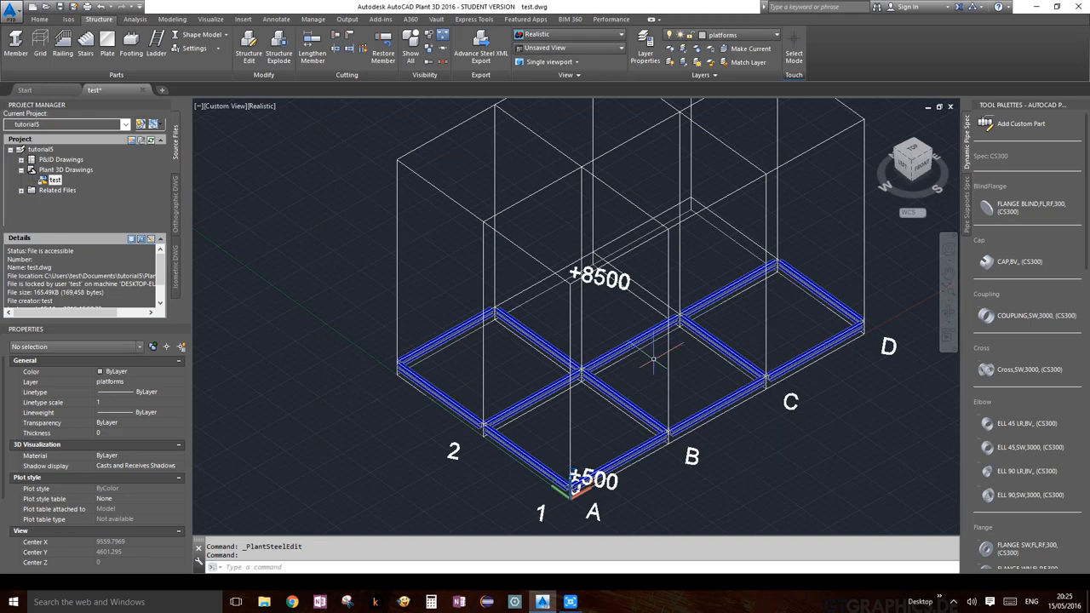
{"action": "scroll", "coordinate": [707, 342], "scroll_direction": "down", "scroll_amount": 2}
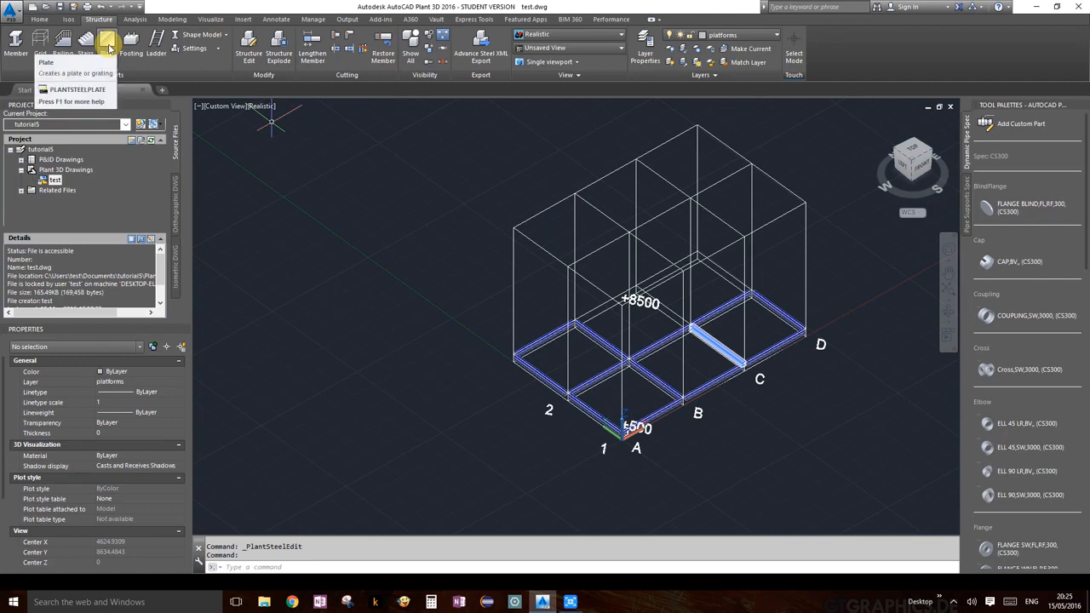
{"action": "left_click", "coordinate": [720, 428]}
{"action": "key", "text": "Escape"}
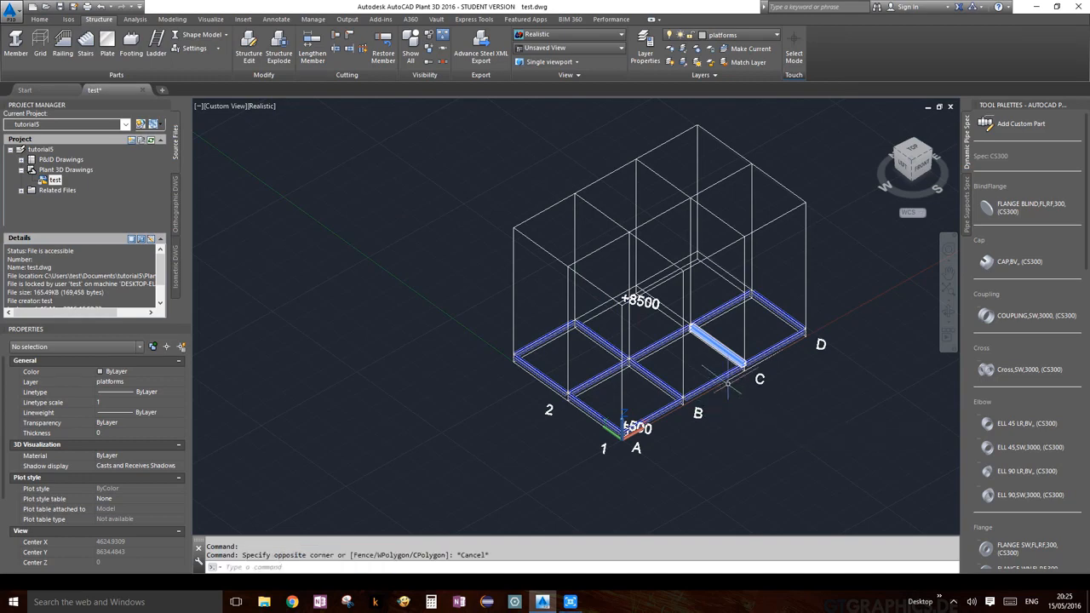
{"action": "left_click", "coordinate": [728, 375]}
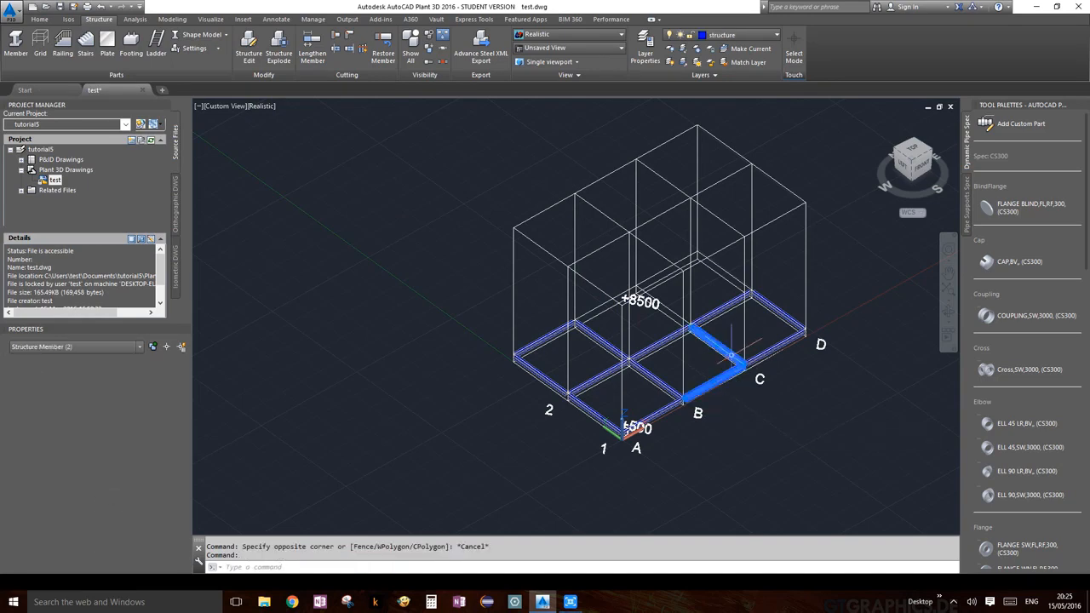
{"action": "key", "text": "Escape"}
Step: Switch the structural members to the Line Model representation
{"action": "scroll", "coordinate": [605, 377], "scroll_direction": "up", "scroll_amount": 5}
{"action": "scroll", "coordinate": [605, 377], "scroll_direction": "down", "scroll_amount": 3}
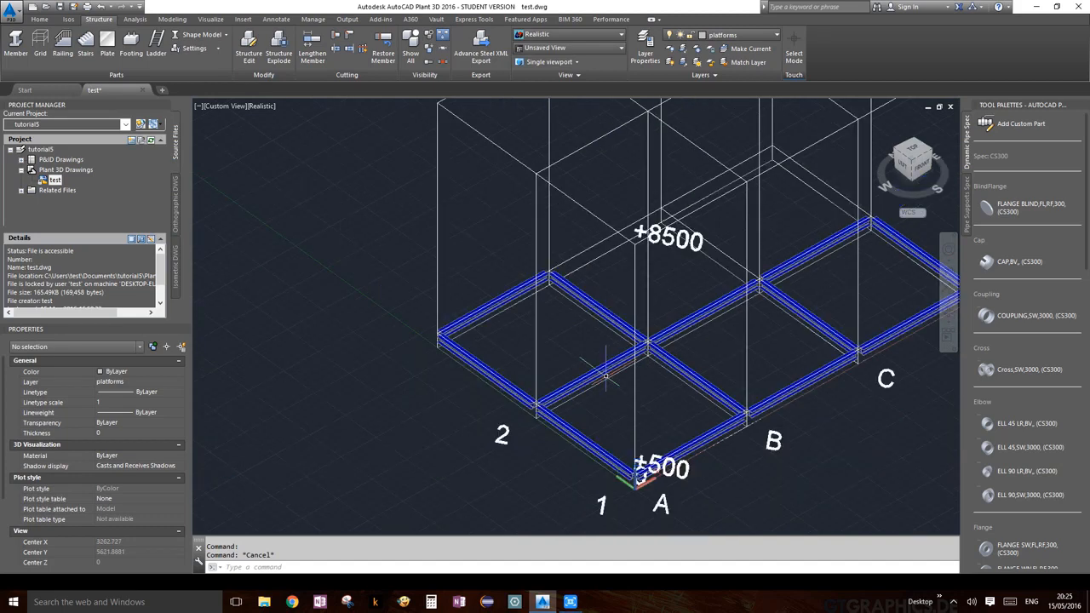
{"action": "left_click", "coordinate": [202, 34]}
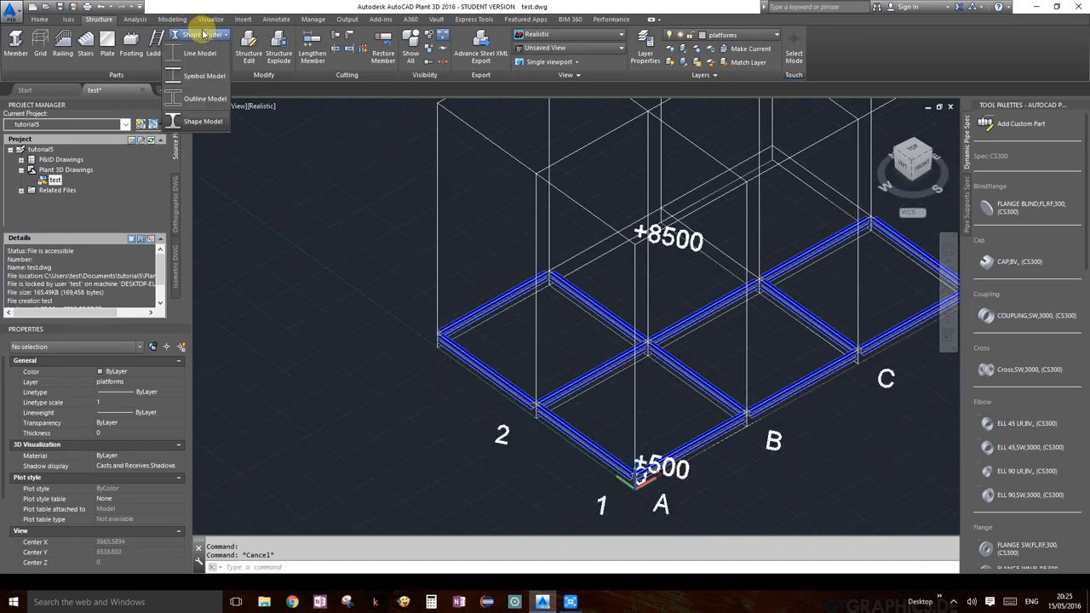
{"action": "left_click", "coordinate": [207, 56]}
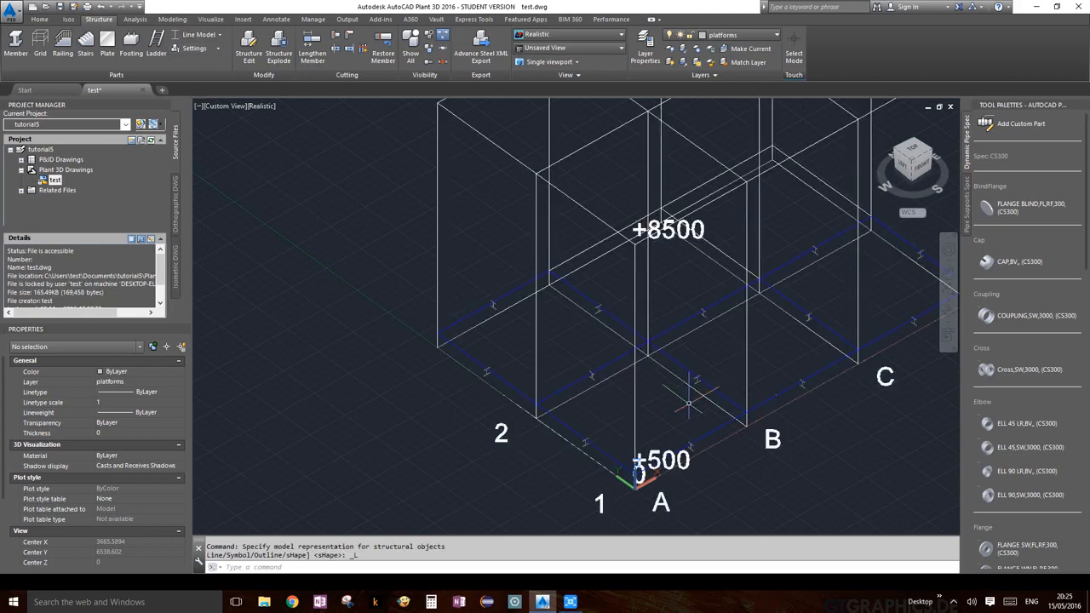
Step: Set up a new grating plate with hatch pattern GRATE, hatch scale 15 and the new polyline shape, and start creating it
{"action": "left_click", "coordinate": [105, 47]}
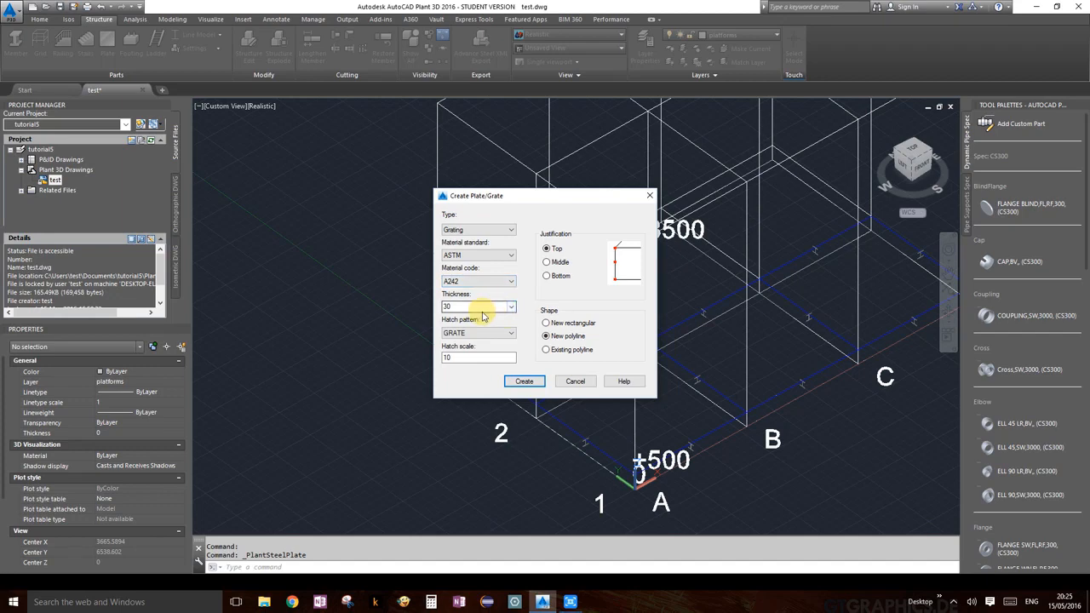
{"action": "left_click", "coordinate": [512, 338]}
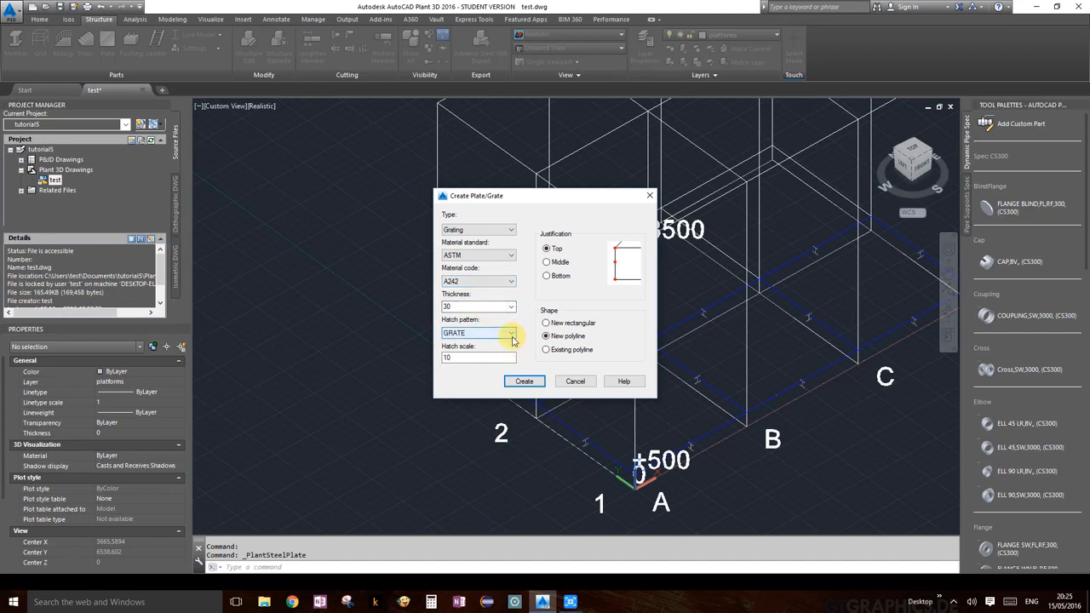
{"action": "left_click", "coordinate": [510, 337]}
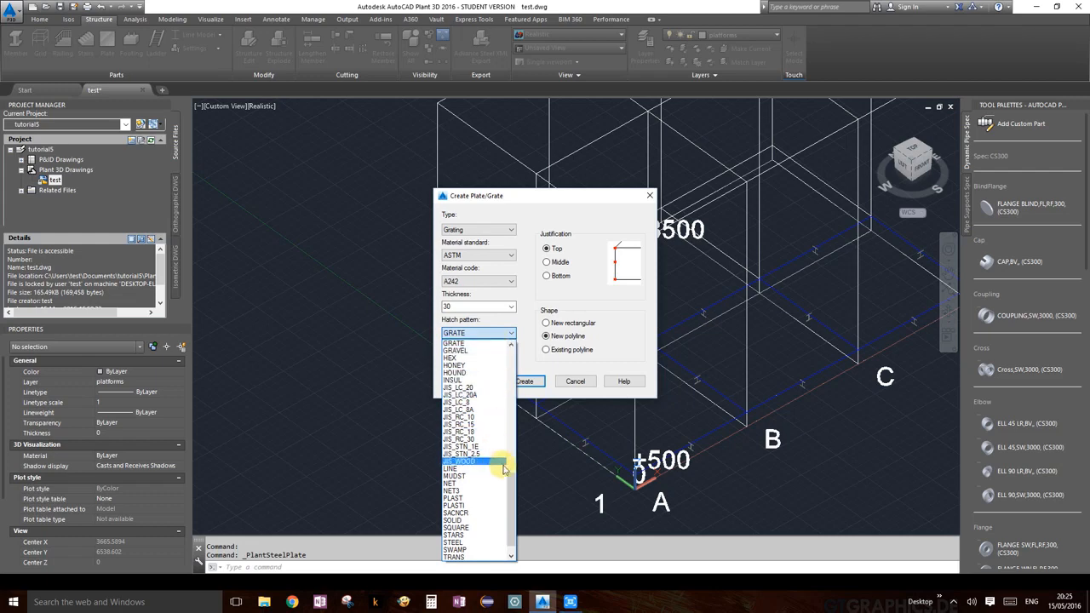
{"action": "mouse_move", "coordinate": [508, 477]}
{"action": "left_mouse_down"}
{"action": "mouse_move", "coordinate": [517, 458]}
{"action": "mouse_move", "coordinate": [502, 328]}
{"action": "mouse_move", "coordinate": [526, 401]}
{"action": "mouse_move", "coordinate": [513, 528]}
{"action": "mouse_move", "coordinate": [503, 485]}
{"action": "left_mouse_up"}
{"action": "scroll", "coordinate": [481, 469], "scroll_direction": "up", "scroll_amount": 3}
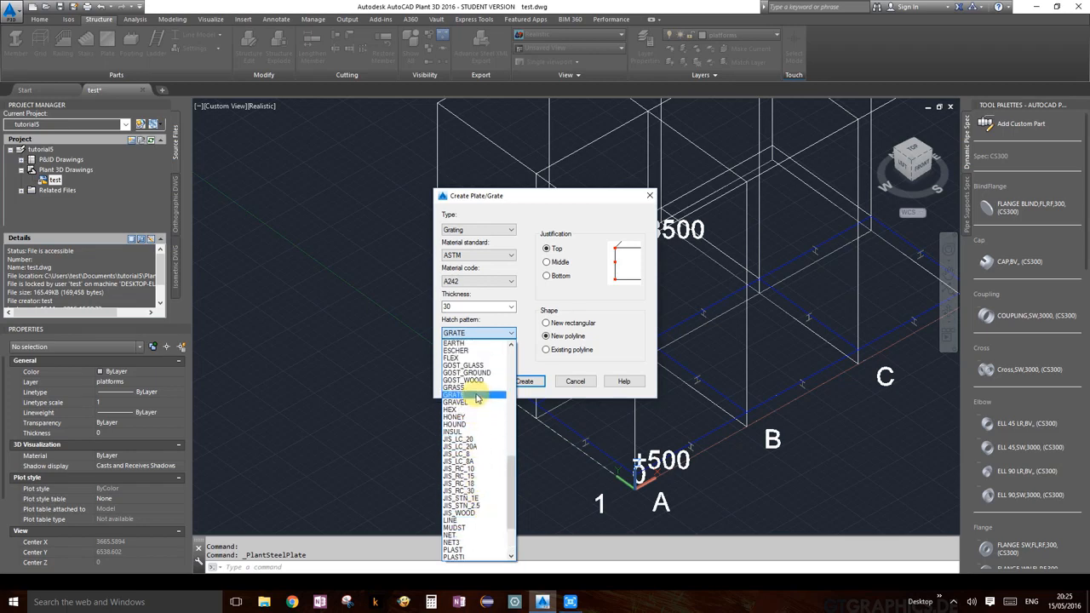
{"action": "left_click", "coordinate": [477, 396]}
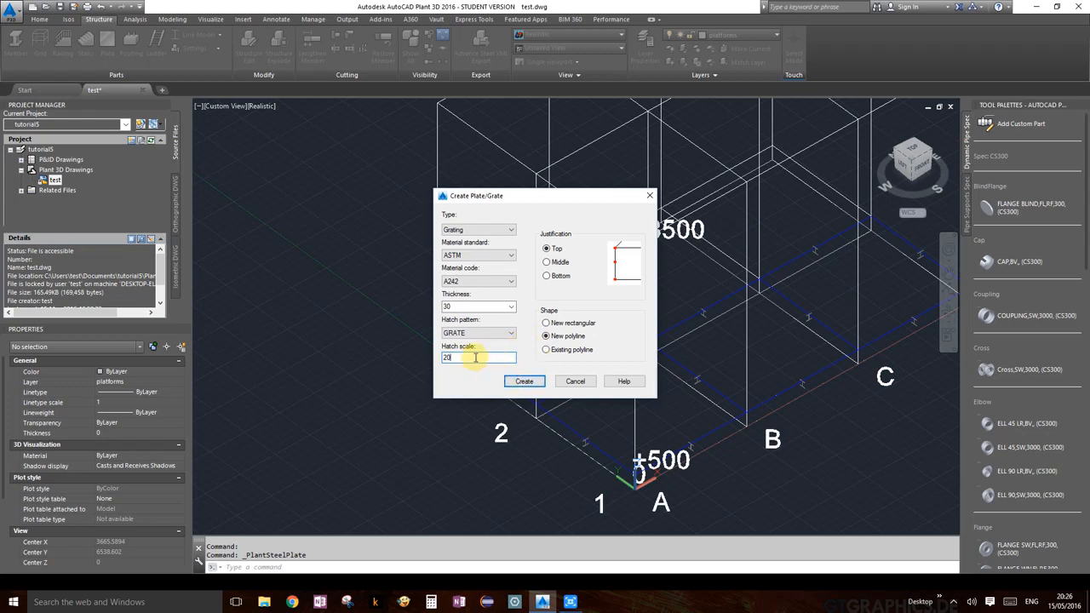
{"action": "left_click_drag", "start_coordinate": [473, 358], "coordinate": [410, 361]}
{"action": "type", "text": "15"}
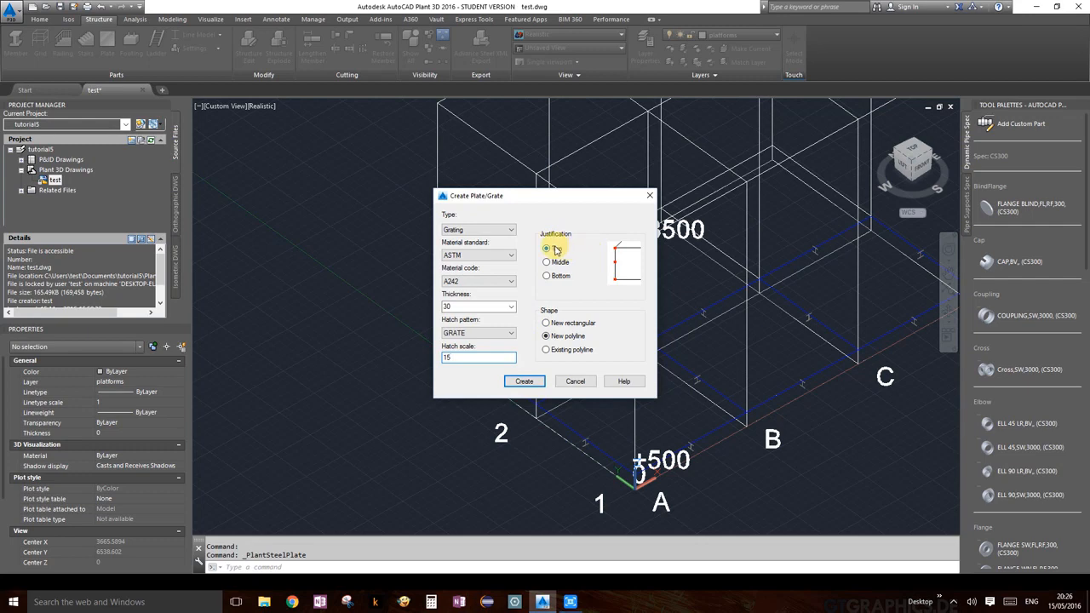
{"action": "left_click", "coordinate": [546, 337]}
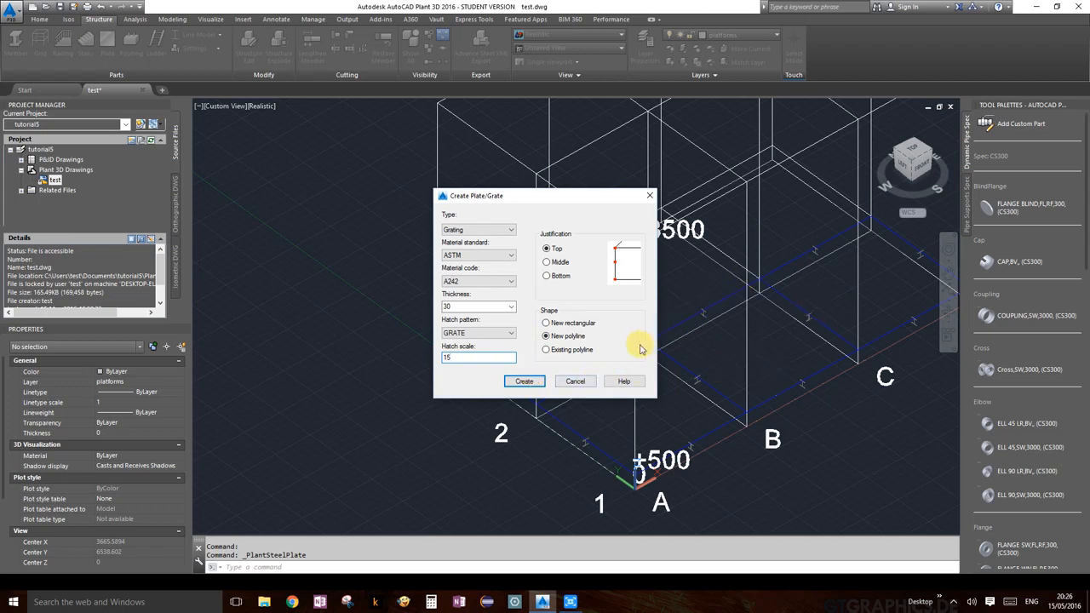
{"action": "left_click", "coordinate": [522, 385]}
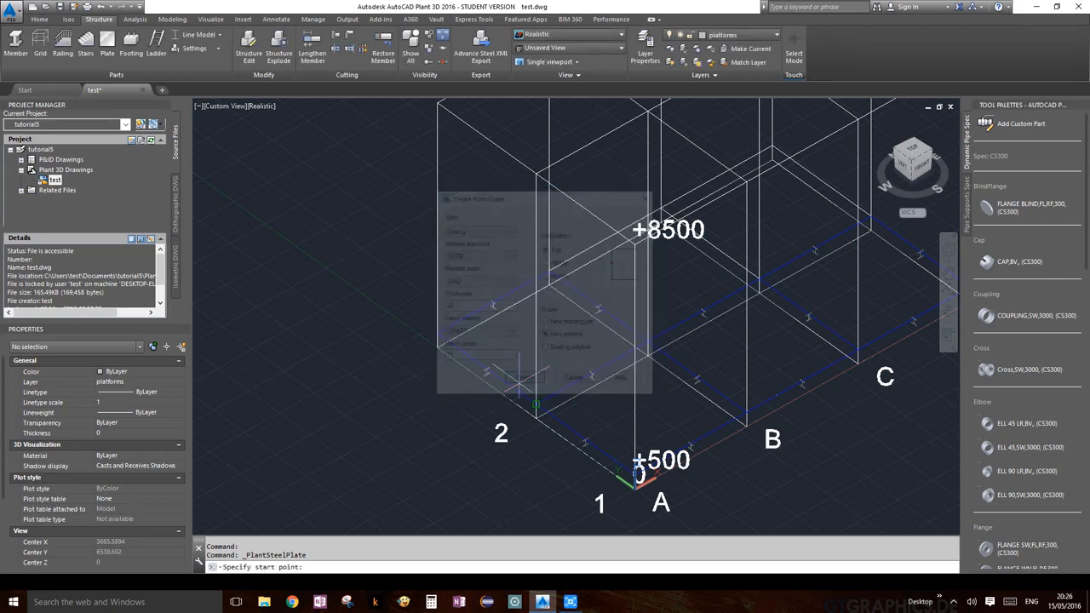
Step: Outline the grating on the beam lines from the far end of line A through corner A-1 to corner D-1
{"action": "left_click", "coordinate": [437, 333]}
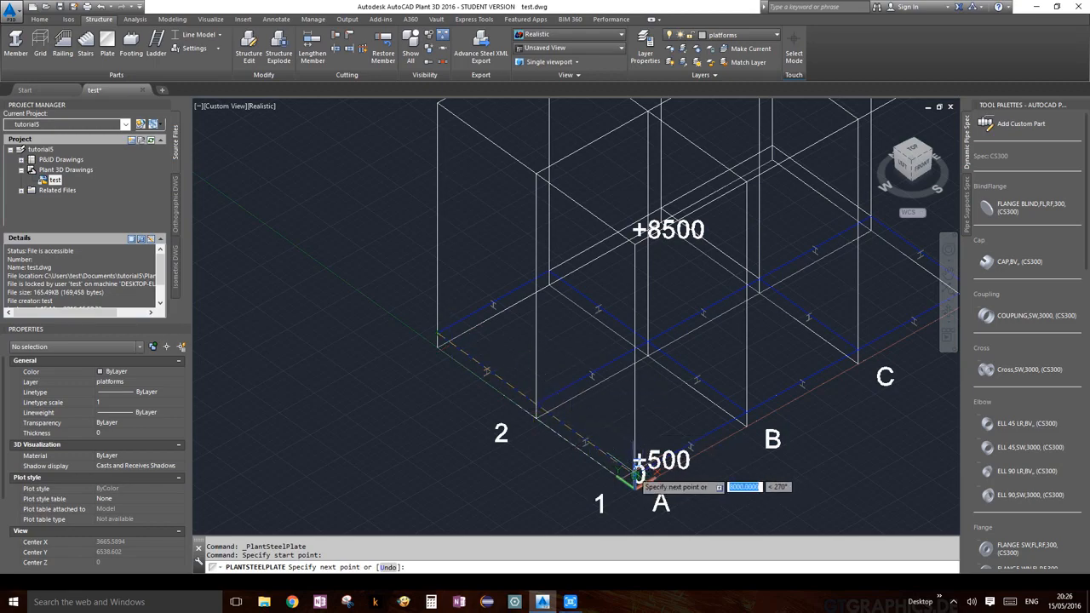
{"action": "scroll", "coordinate": [634, 481], "scroll_direction": "up", "scroll_amount": 5}
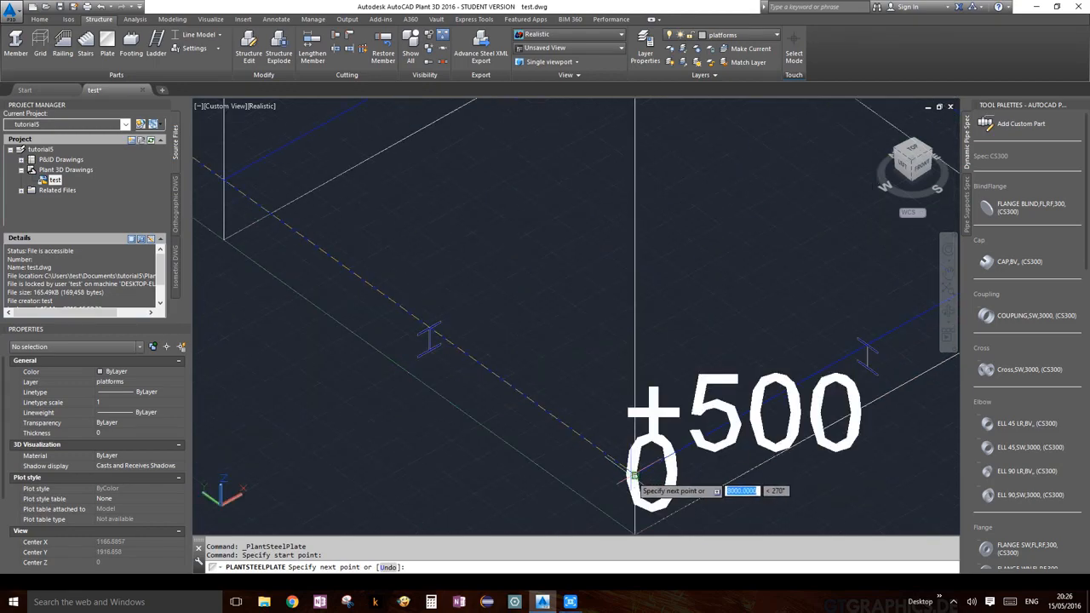
{"action": "scroll", "coordinate": [635, 477], "scroll_direction": "down", "scroll_amount": 5}
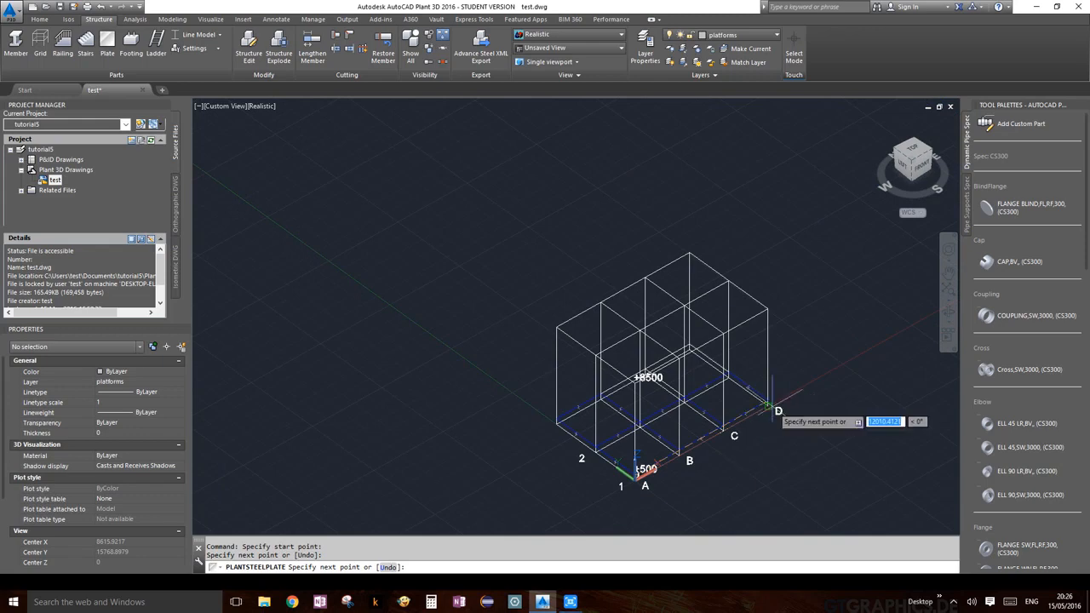
{"action": "scroll", "coordinate": [771, 409], "scroll_direction": "up", "scroll_amount": 6}
{"action": "left_click", "coordinate": [751, 359]}
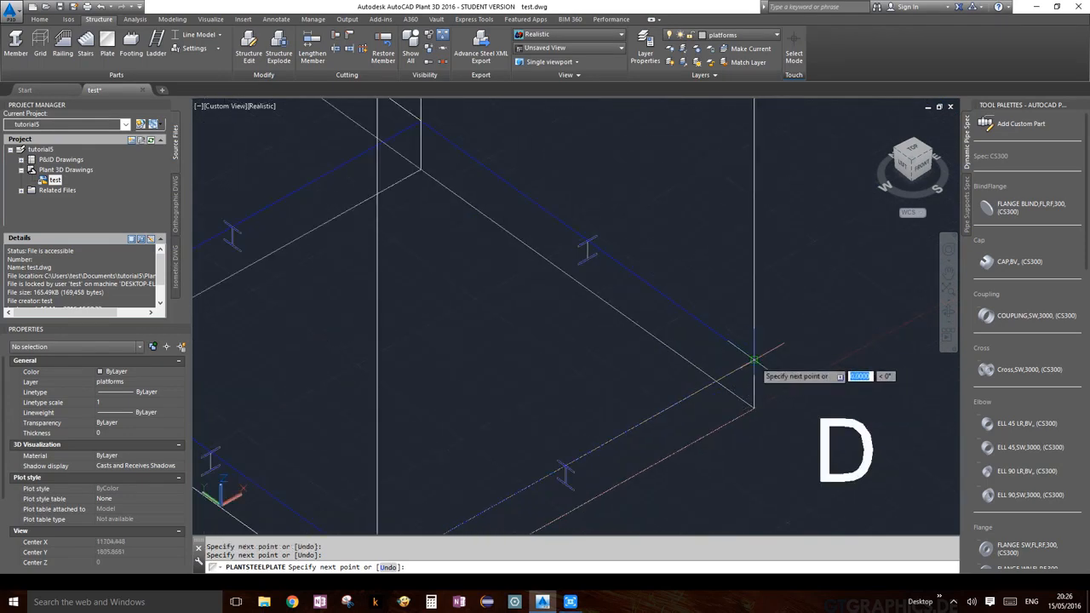
Step: Complete the L-shaped grating outline through D-2, B-2 and the far end of line B, closing it at the starting corner
{"action": "scroll", "coordinate": [420, 119], "scroll_direction": "down", "scroll_amount": 5}
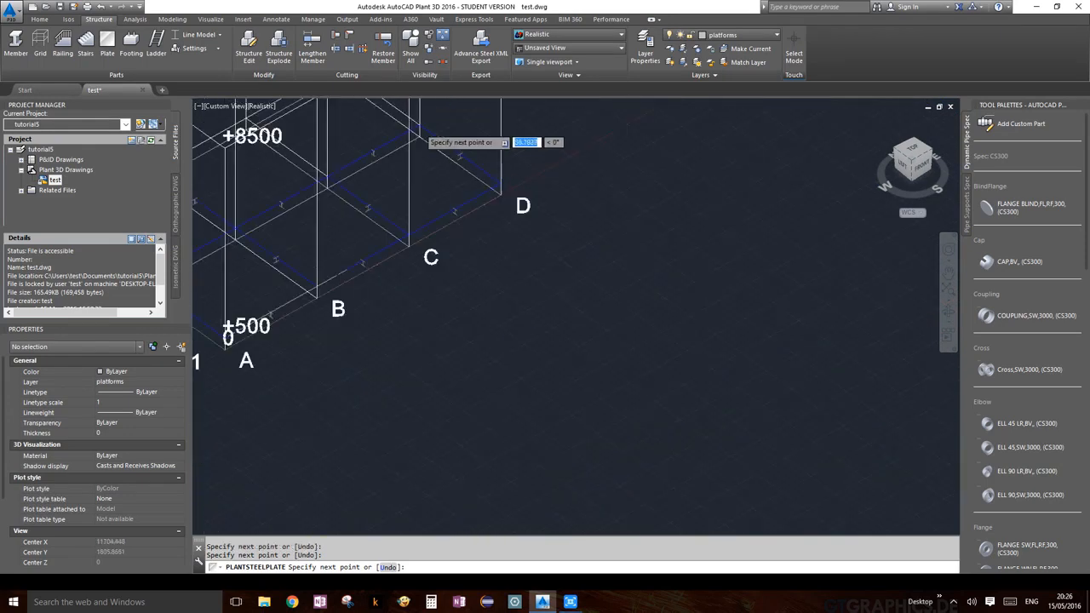
{"action": "middle_click_drag", "start_coordinate": [329, 215], "coordinate": [655, 247]}
{"action": "scroll", "coordinate": [494, 268], "scroll_direction": "up", "scroll_amount": 5}
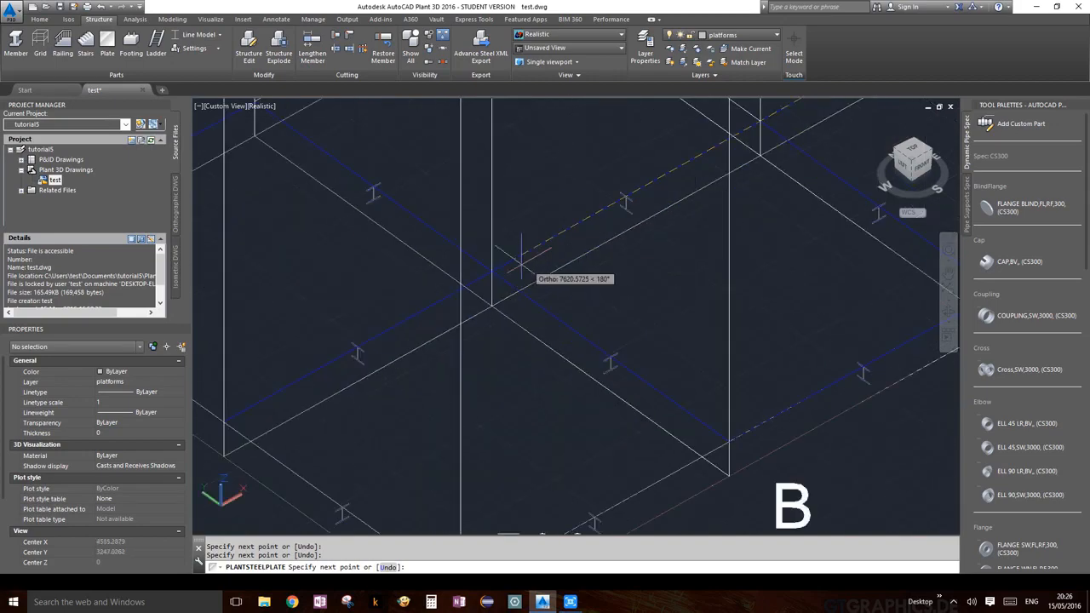
{"action": "left_click", "coordinate": [491, 271]}
{"action": "scroll", "coordinate": [426, 260], "scroll_direction": "down", "scroll_amount": 5}
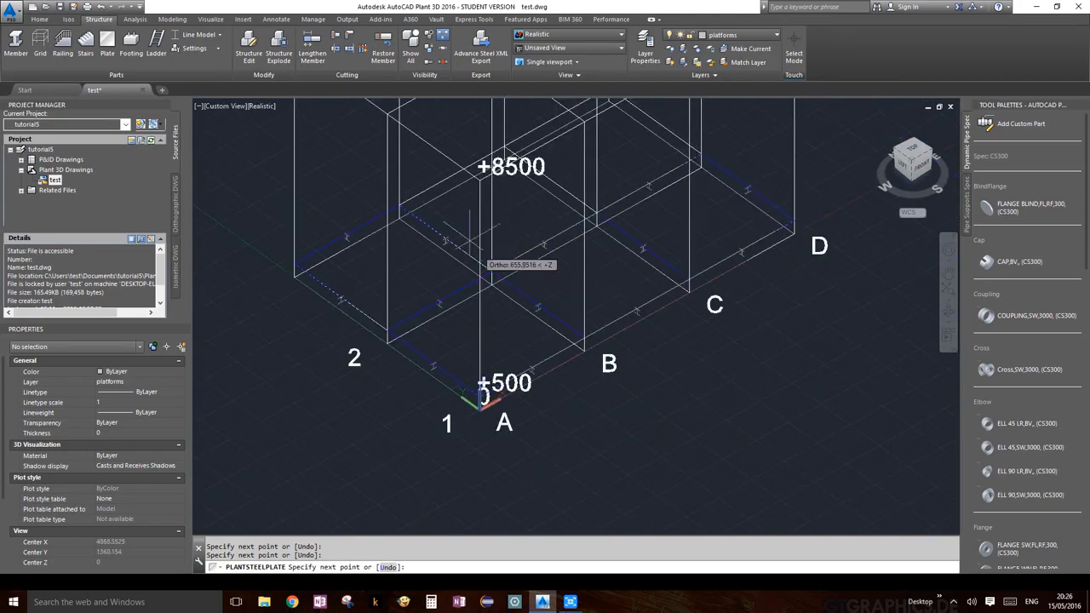
{"action": "scroll", "coordinate": [411, 212], "scroll_direction": "up", "scroll_amount": 5}
{"action": "left_click", "coordinate": [412, 212]}
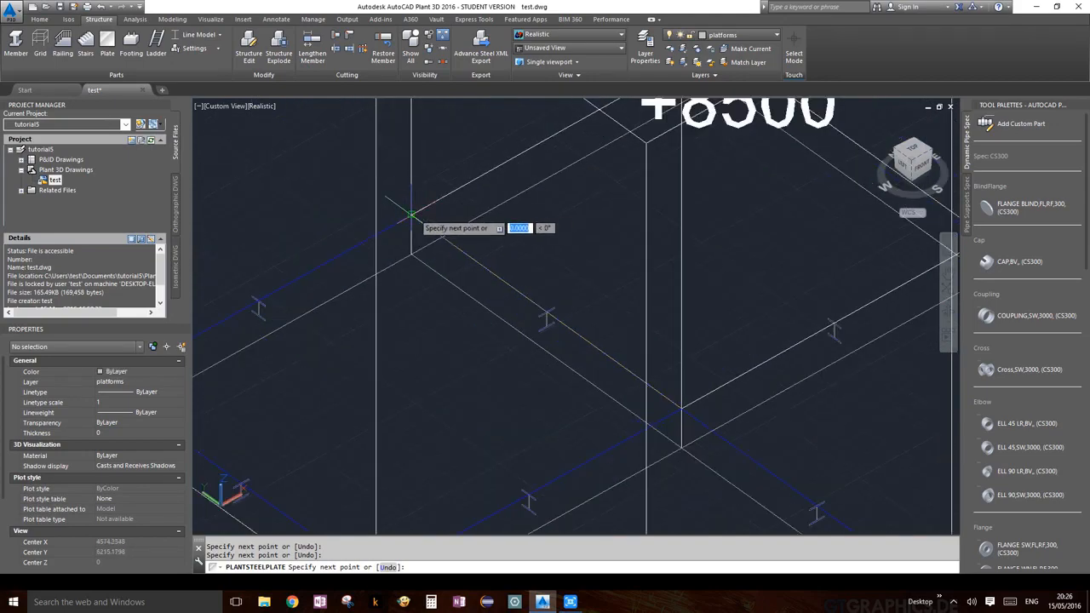
{"action": "scroll", "coordinate": [411, 212], "scroll_direction": "down", "scroll_amount": 5}
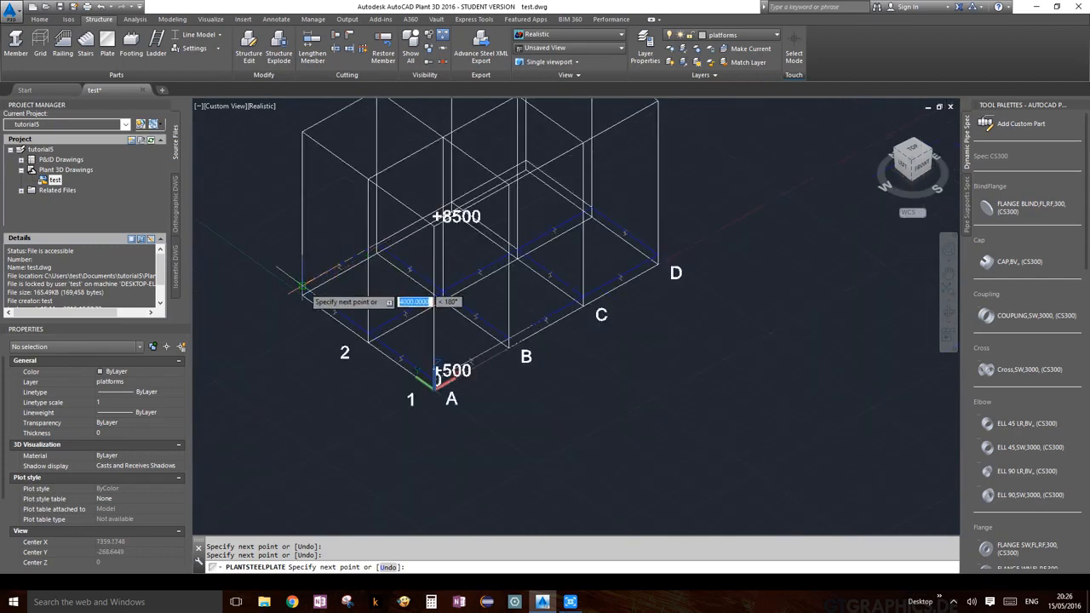
{"action": "key", "text": "Return"}
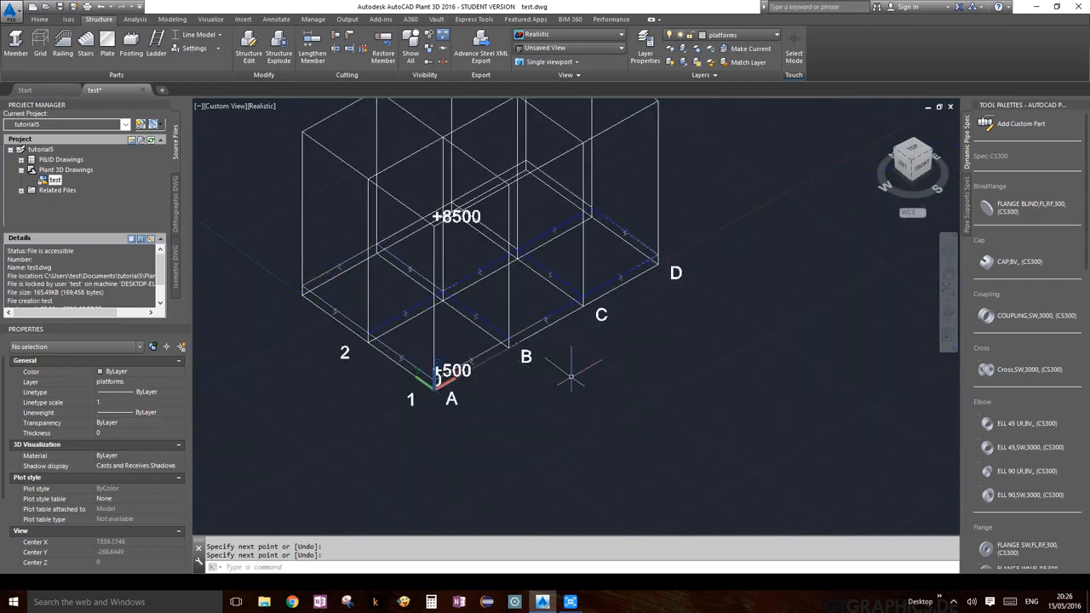
Step: Switch the structural members back to the Shape Model representation
{"action": "left_click", "coordinate": [220, 37]}
{"action": "left_click", "coordinate": [207, 116]}
{"action": "scroll", "coordinate": [490, 316], "scroll_direction": "up", "scroll_amount": 8}
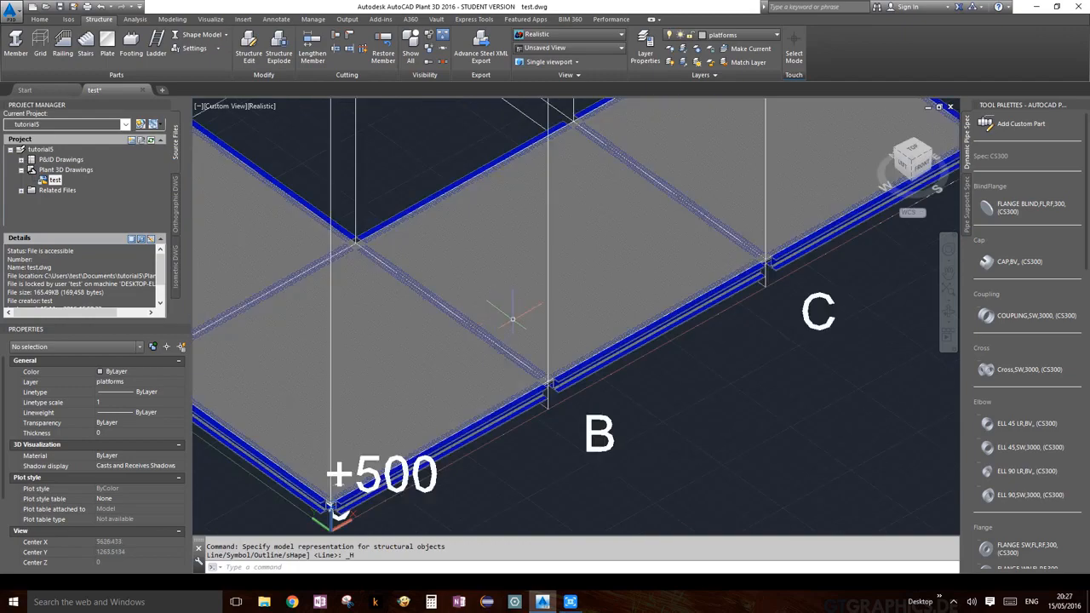
{"action": "scroll", "coordinate": [517, 318], "scroll_direction": "down", "scroll_amount": 7}
Step: Examine the grating's hatch pattern on the base platform from above and at close range
{"action": "left_click", "coordinate": [947, 308]}
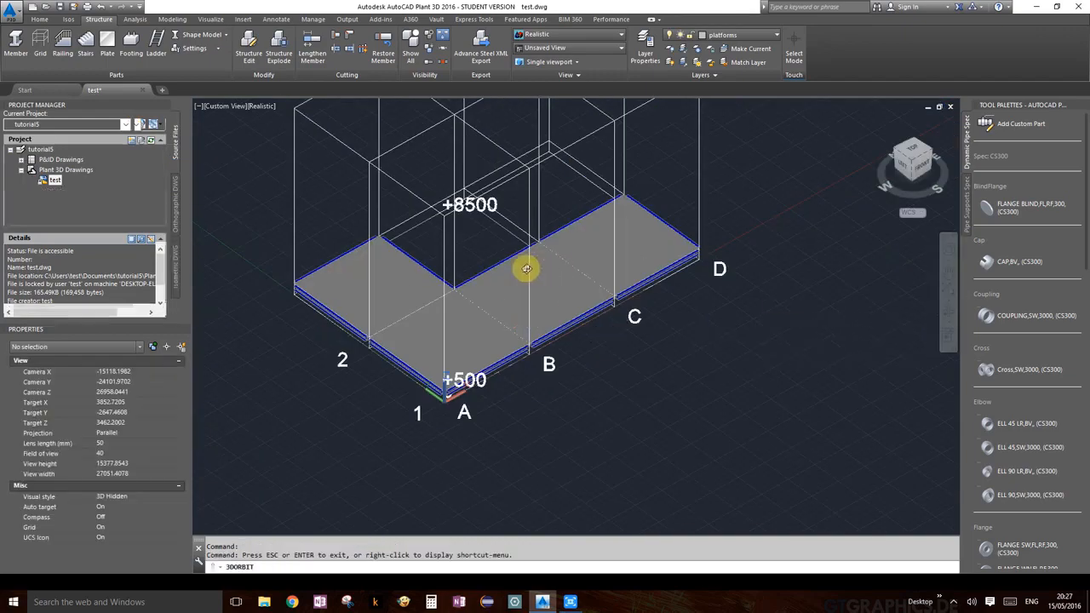
{"action": "left_click_drag", "start_coordinate": [523, 268], "coordinate": [488, 344]}
{"action": "scroll", "coordinate": [459, 342], "scroll_direction": "up", "scroll_amount": 10}
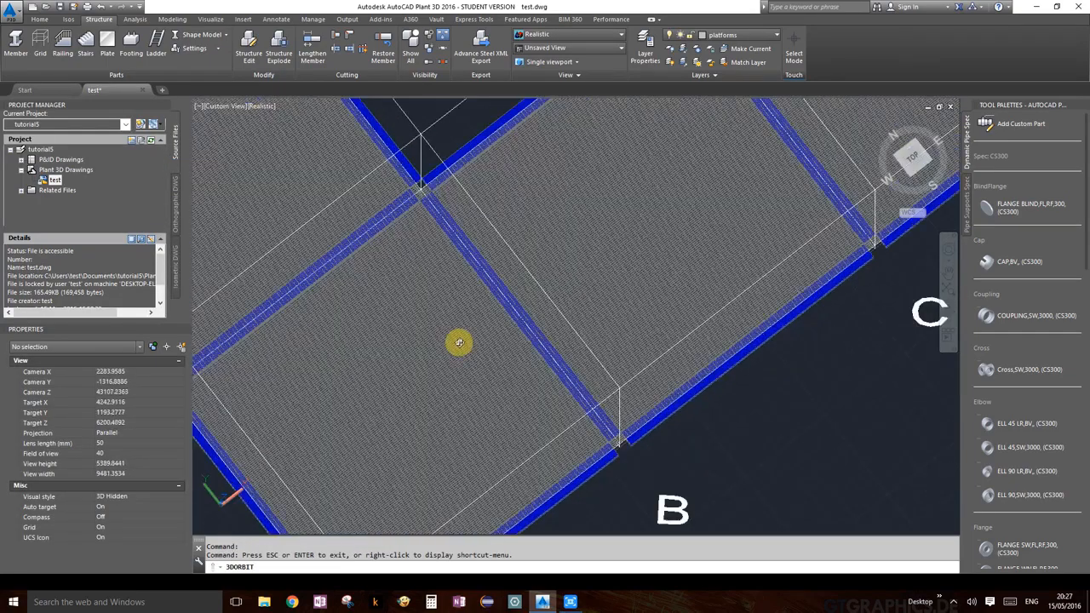
{"action": "scroll", "coordinate": [460, 342], "scroll_direction": "up", "scroll_amount": 6}
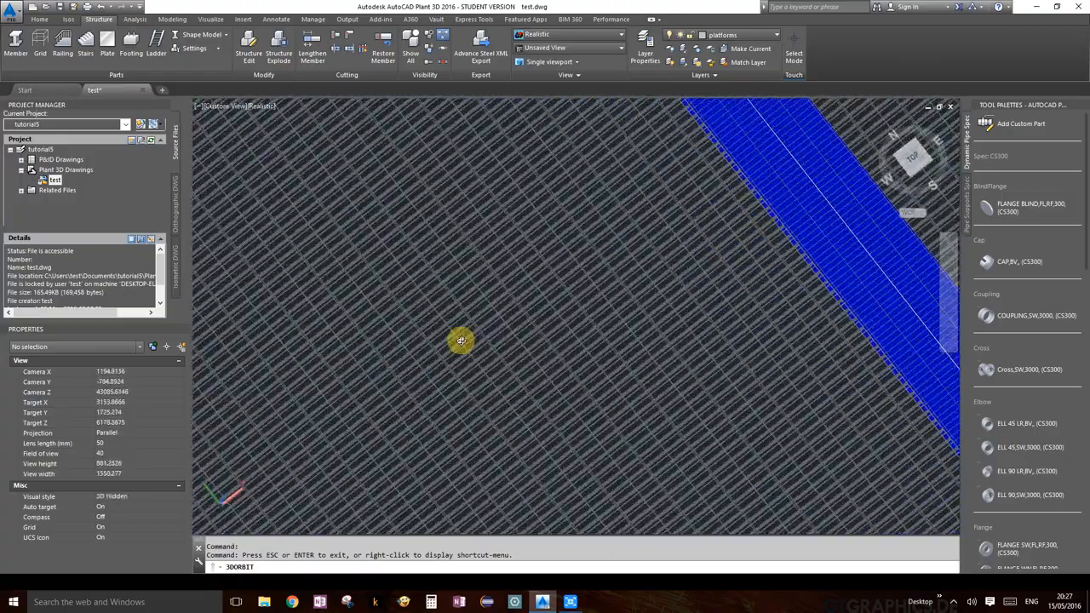
{"action": "scroll", "coordinate": [461, 340], "scroll_direction": "up", "scroll_amount": 4}
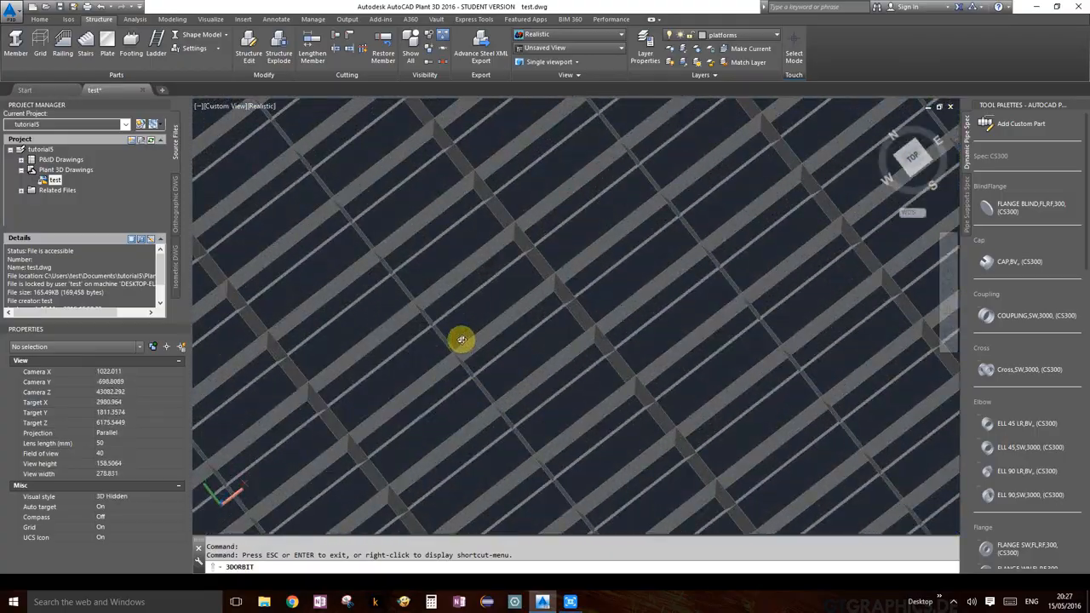
{"action": "scroll", "coordinate": [461, 339], "scroll_direction": "down", "scroll_amount": 10}
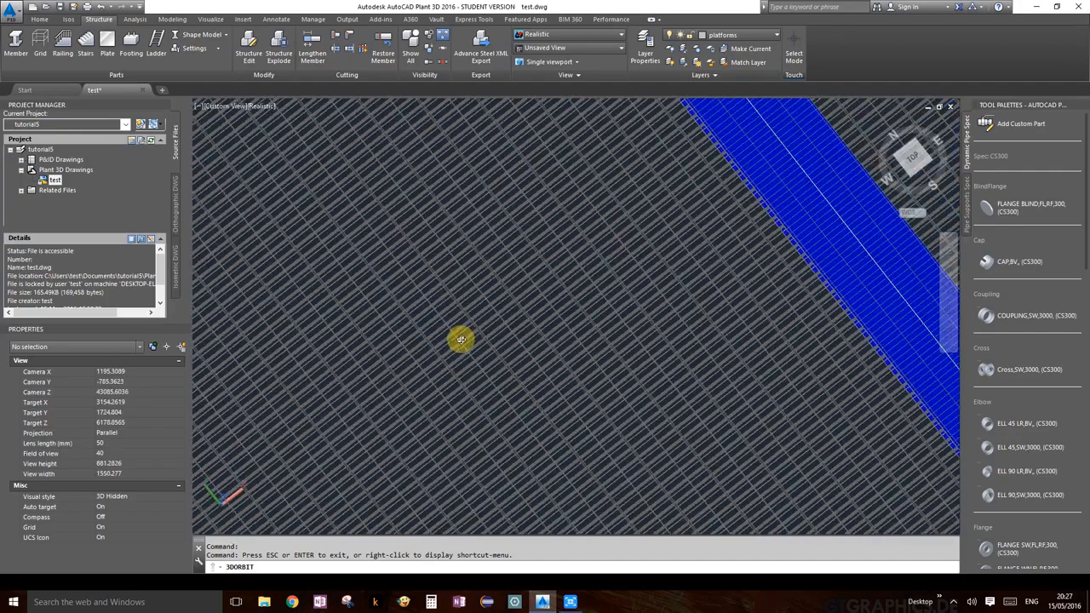
{"action": "scroll", "coordinate": [466, 334], "scroll_direction": "down", "scroll_amount": 9}
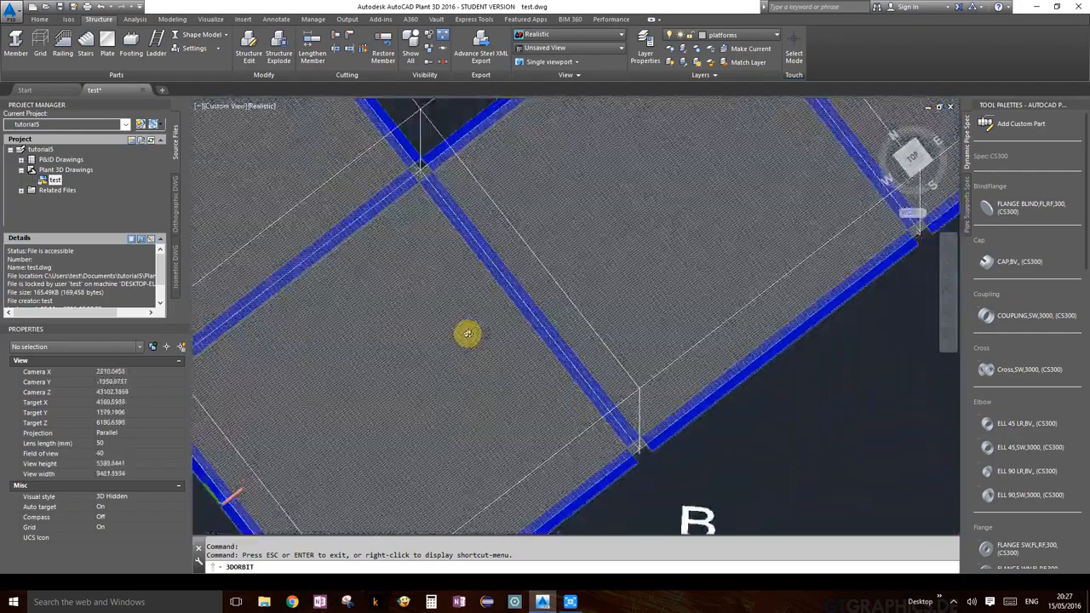
{"action": "scroll", "coordinate": [468, 332], "scroll_direction": "down", "scroll_amount": 2}
{"action": "middle_click_drag", "start_coordinate": [469, 338], "coordinate": [482, 285], "text": "shift"}
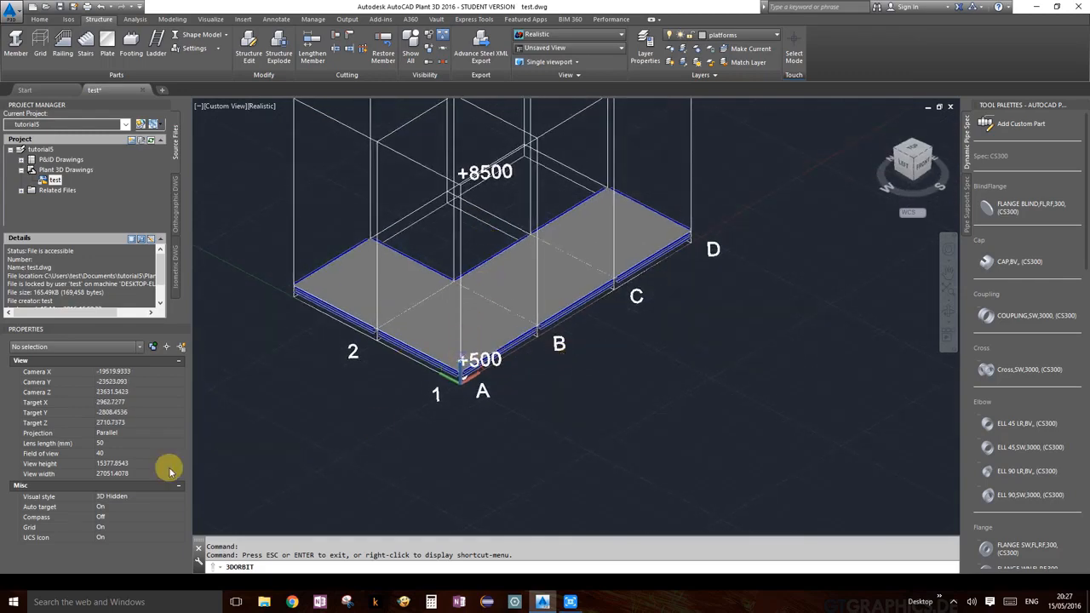
{"action": "key", "text": "Escape"}
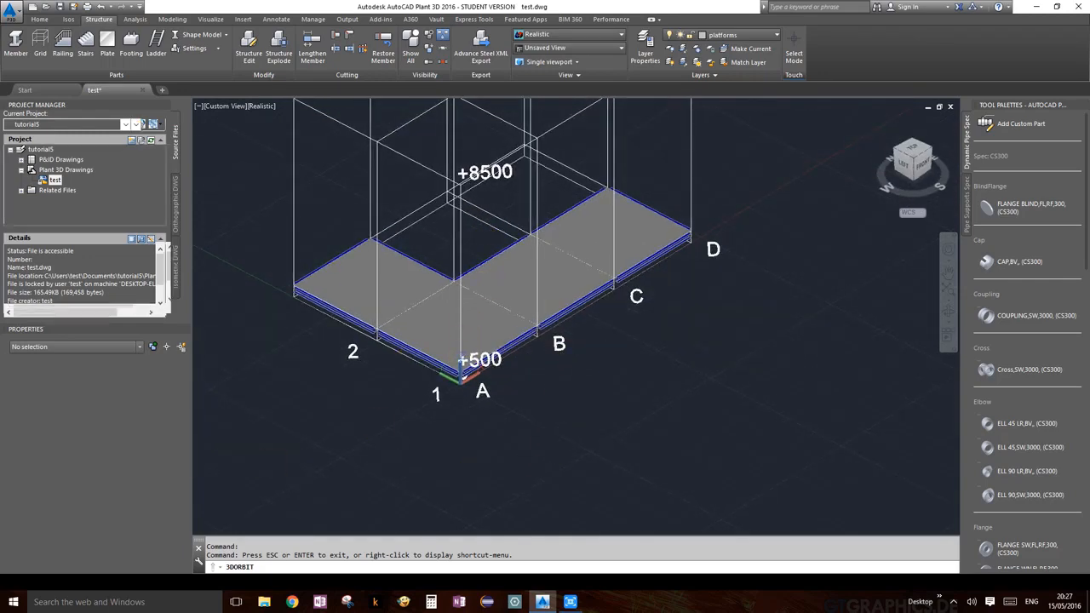
Step: Move the grating plate up to the upper level by setting its Z position to 8500
{"action": "left_click", "coordinate": [457, 335]}
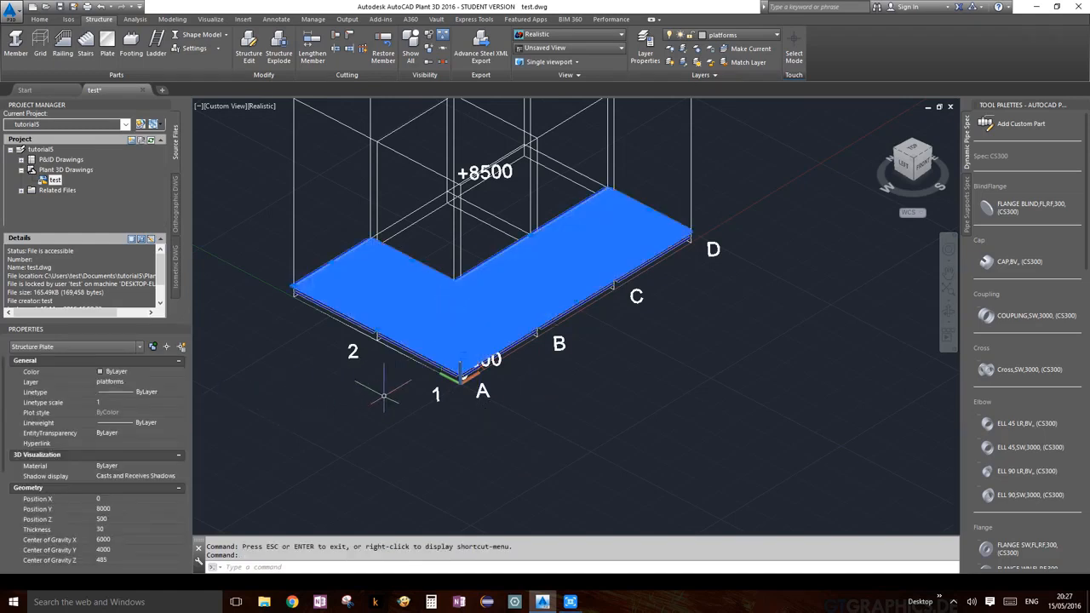
{"action": "scroll", "coordinate": [387, 392], "scroll_direction": "down", "scroll_amount": 2}
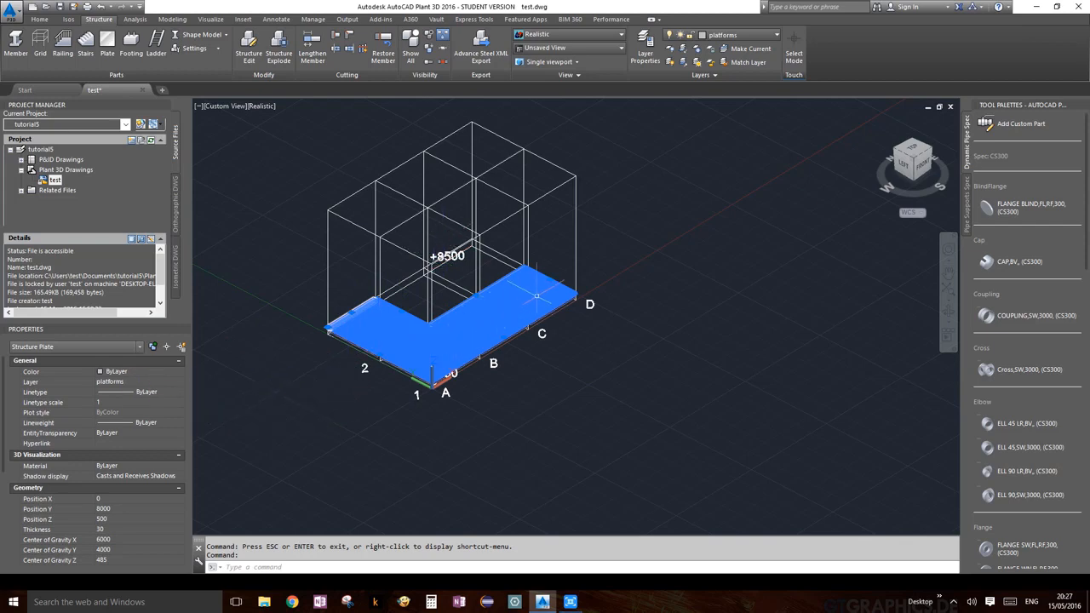
{"action": "scroll", "coordinate": [162, 488], "scroll_direction": "down", "scroll_amount": 5}
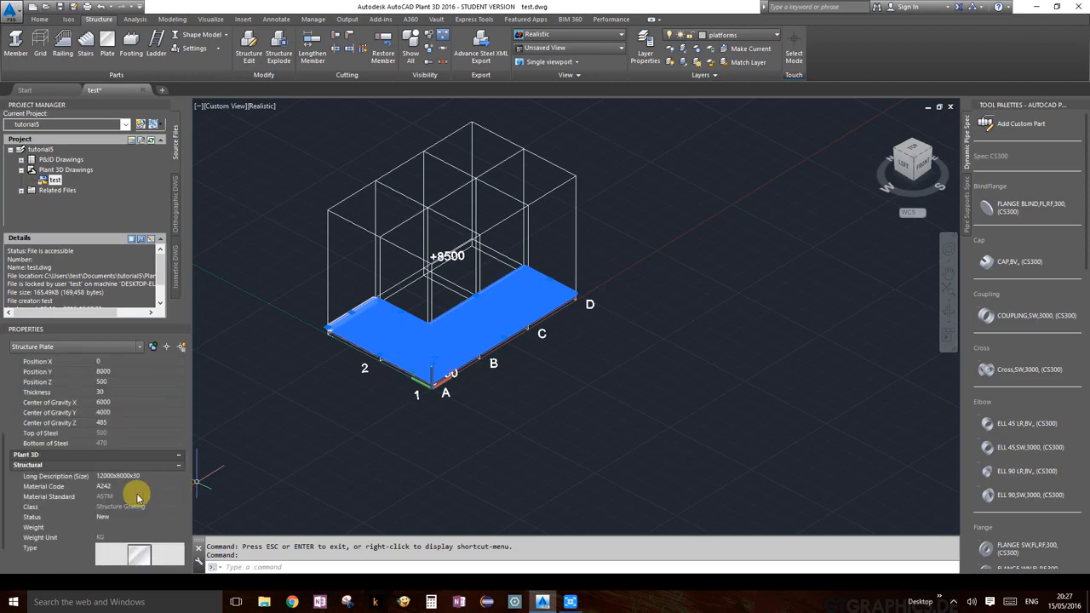
{"action": "scroll", "coordinate": [128, 460], "scroll_direction": "up", "scroll_amount": 5}
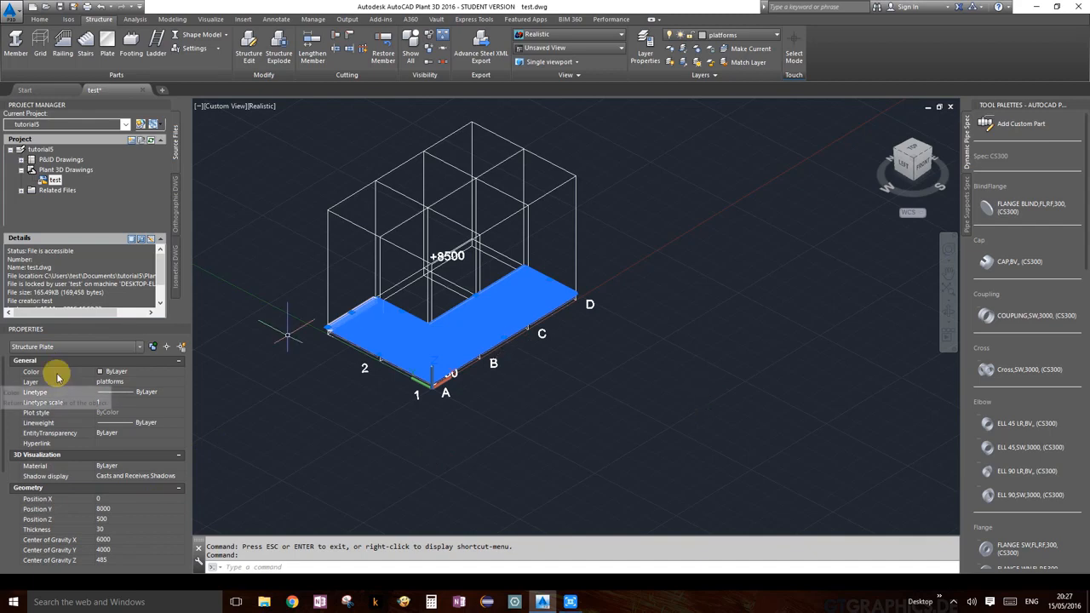
{"action": "left_click", "coordinate": [113, 519]}
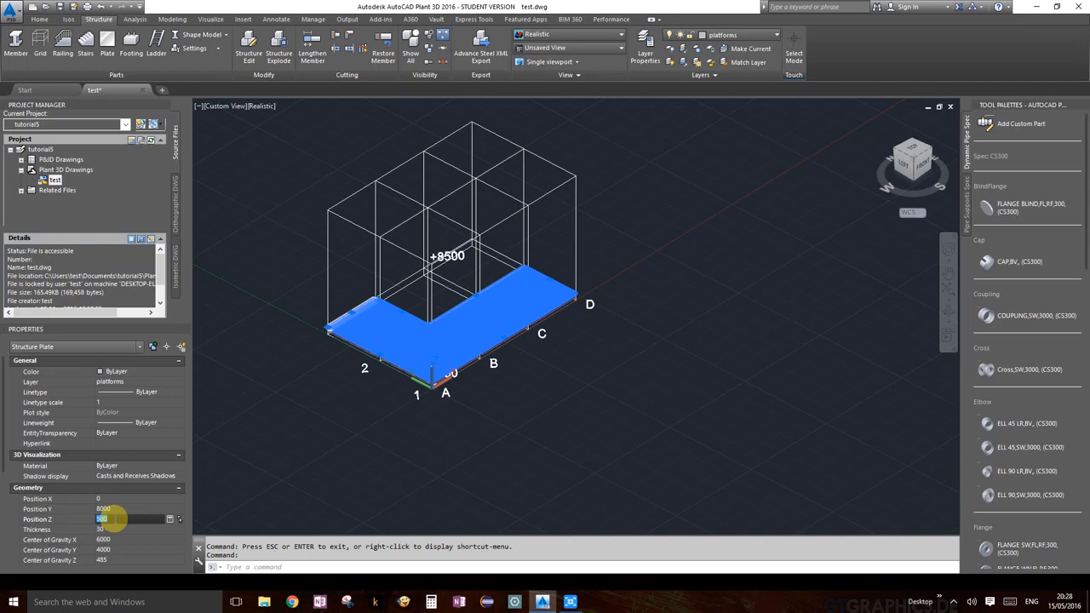
{"action": "type", "text": "8"}
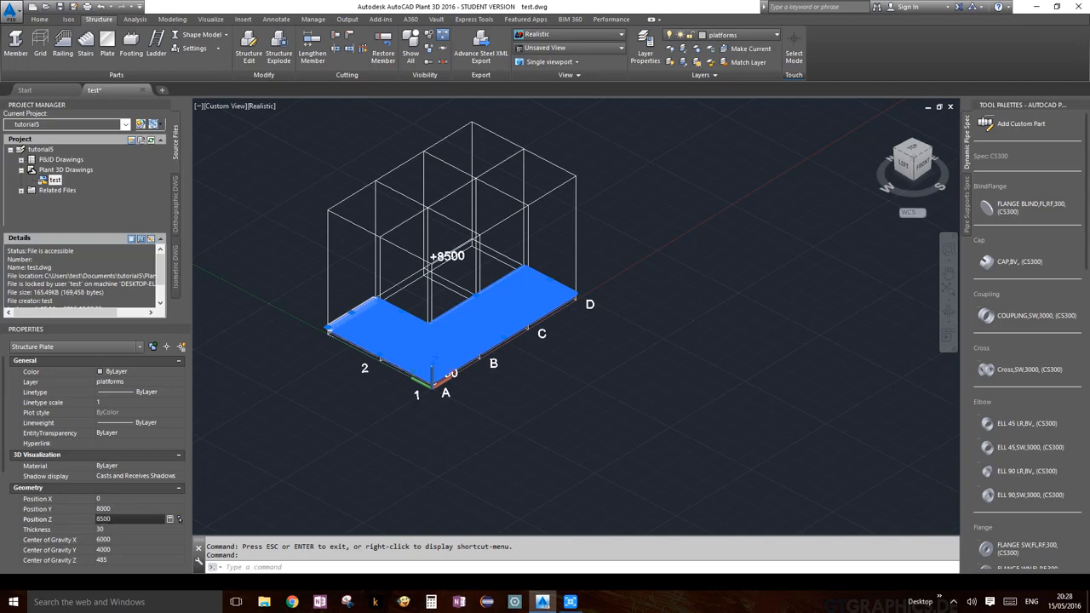
{"action": "key", "text": "Return"}
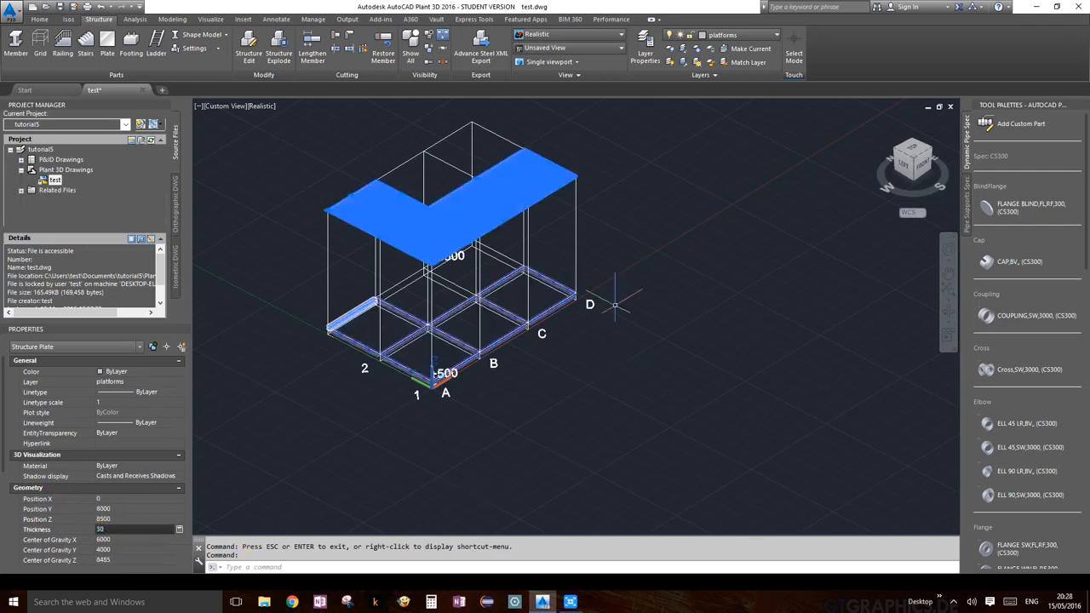
{"action": "key", "text": "Escape"}
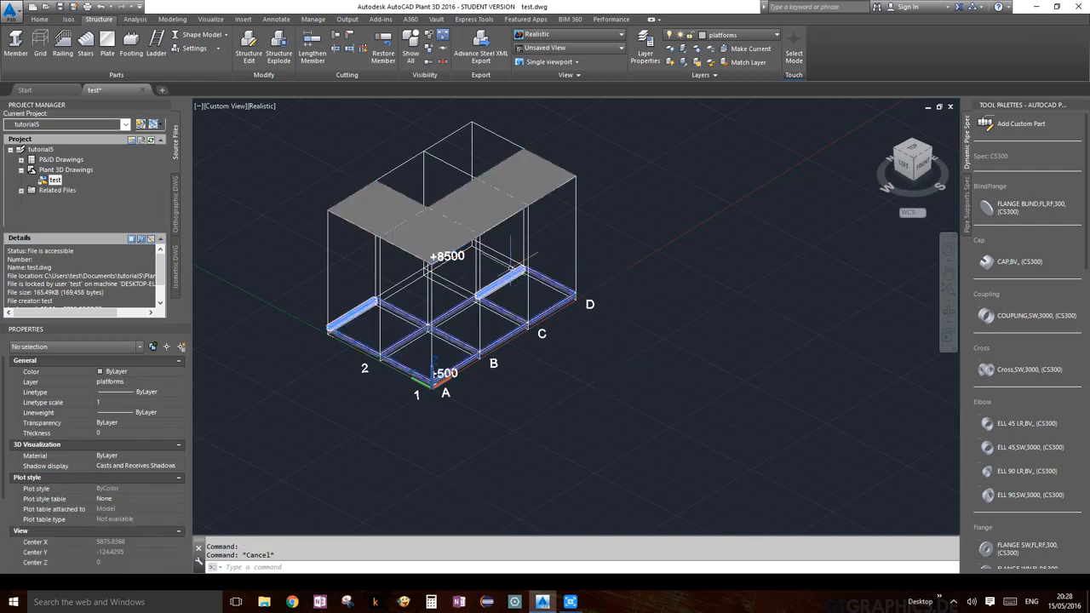
Step: Show all the hidden parts of the steel structure again
{"action": "scroll", "coordinate": [515, 271], "scroll_direction": "up", "scroll_amount": 5}
{"action": "scroll", "coordinate": [596, 281], "scroll_direction": "down", "scroll_amount": 2}
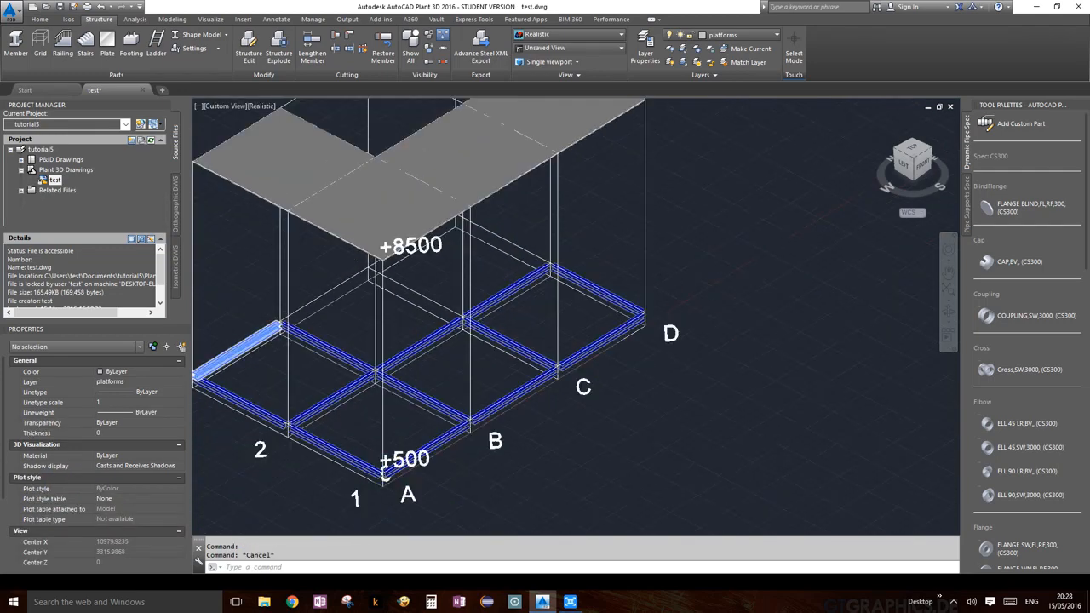
{"action": "left_click", "coordinate": [407, 49]}
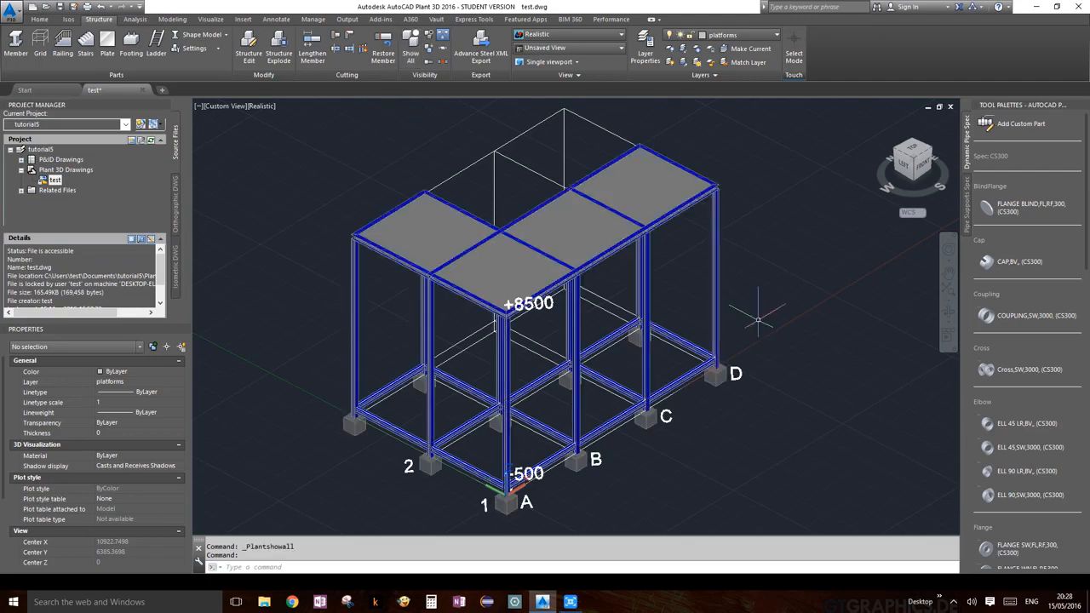
Step: Examine how the grating plate sits against the upper beams and columns at elevation 8500
{"action": "scroll", "coordinate": [571, 293], "scroll_direction": "up", "scroll_amount": 8}
{"action": "scroll", "coordinate": [519, 298], "scroll_direction": "up", "scroll_amount": 2}
{"action": "scroll", "coordinate": [532, 301], "scroll_direction": "down", "scroll_amount": 5}
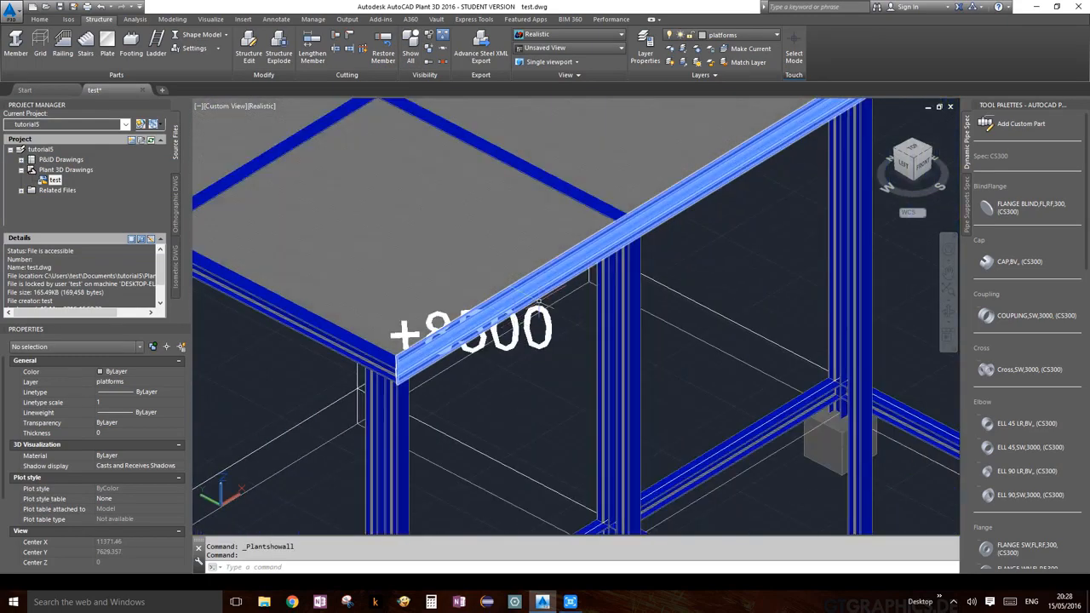
{"action": "middle_click_drag", "start_coordinate": [590, 263], "coordinate": [632, 443]}
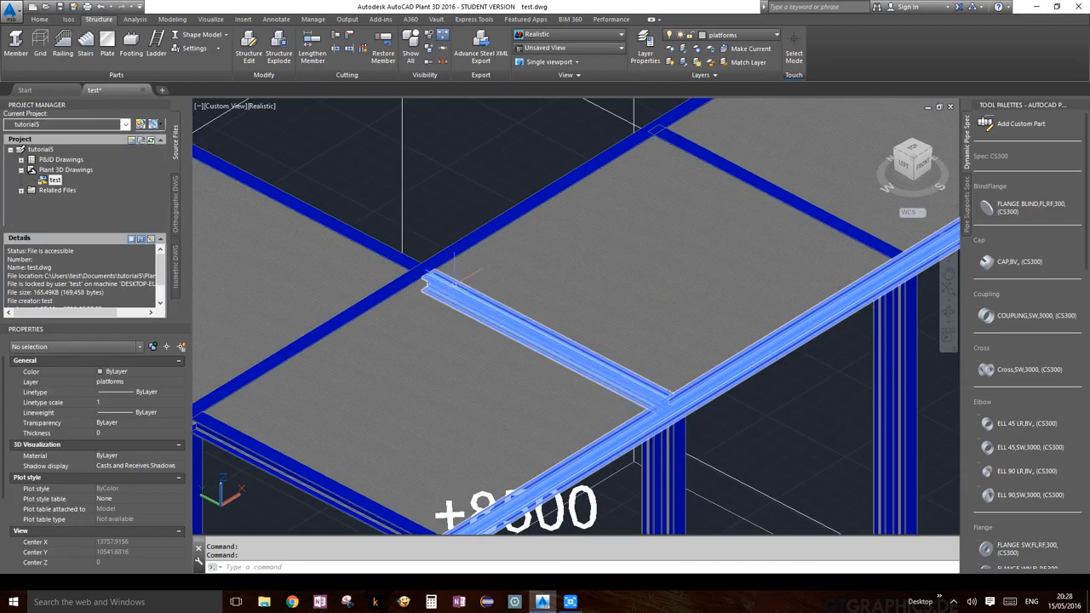
{"action": "scroll", "coordinate": [459, 289], "scroll_direction": "down", "scroll_amount": 10}
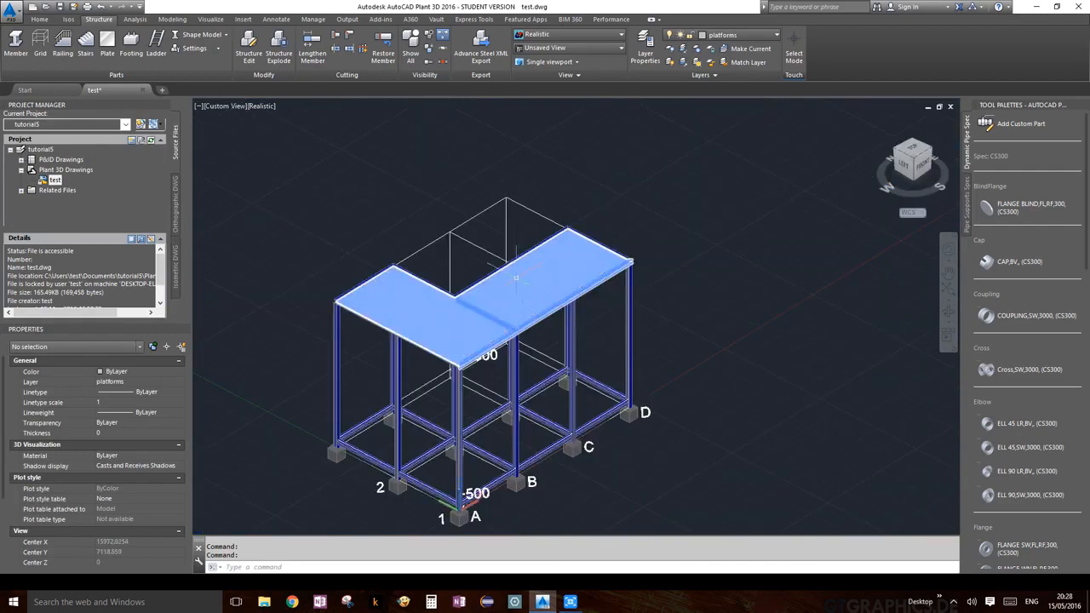
{"action": "left_click", "coordinate": [517, 279]}
{"action": "key", "text": "Escape"}
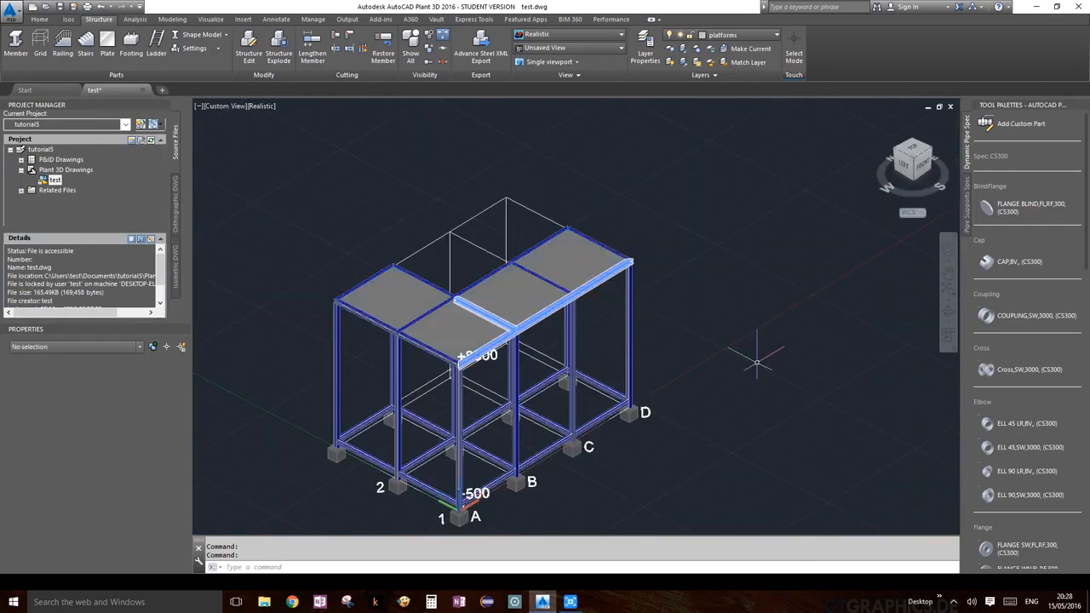
{"action": "scroll", "coordinate": [457, 349], "scroll_direction": "up", "scroll_amount": 5}
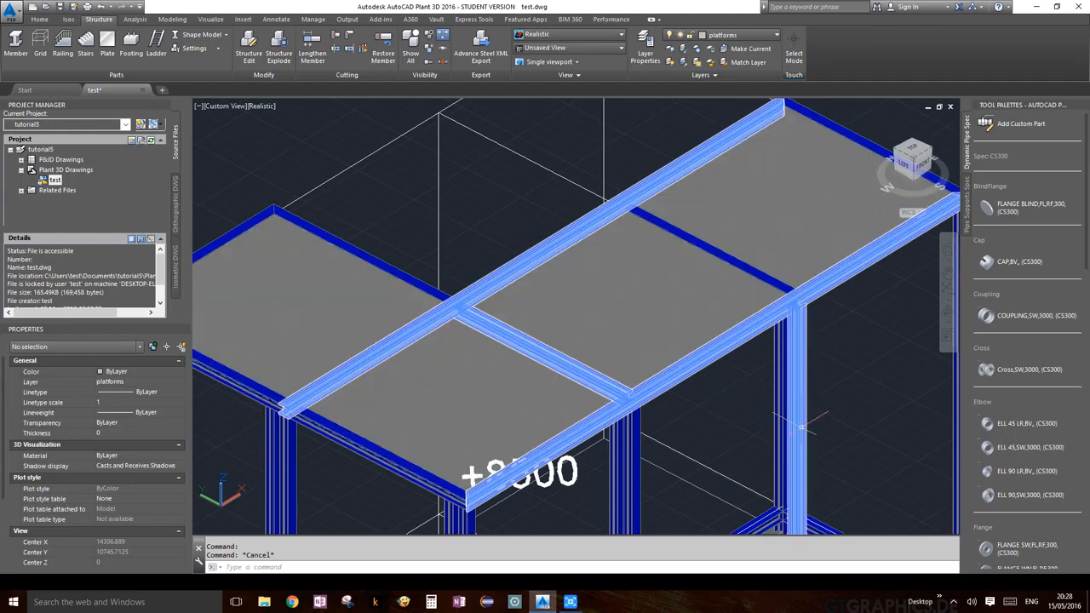
{"action": "left_click", "coordinate": [875, 396]}
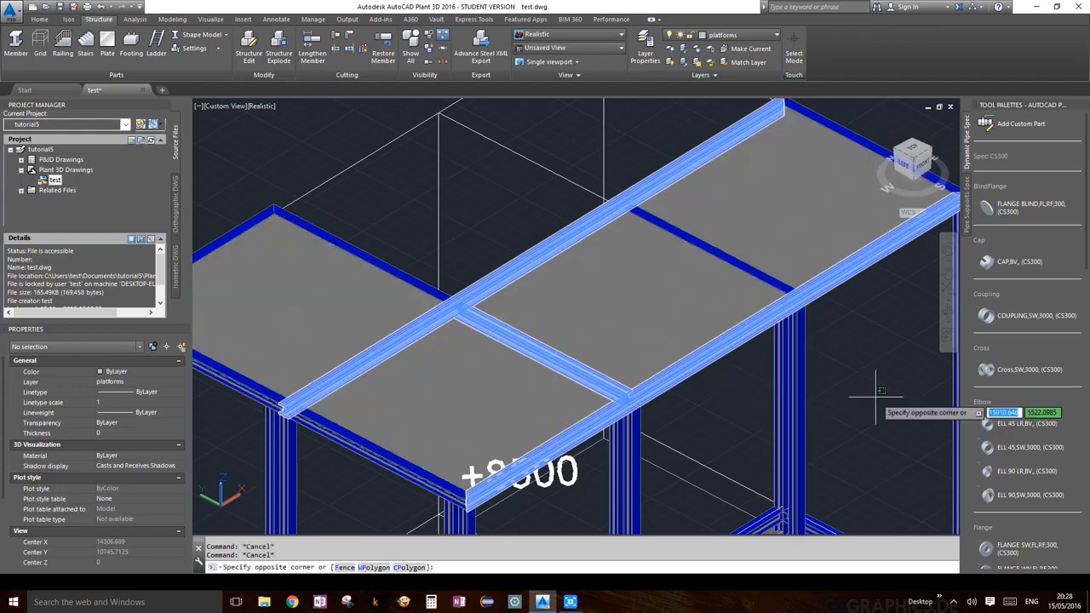
{"action": "key", "text": "Escape"}
{"action": "left_click", "coordinate": [778, 400]}
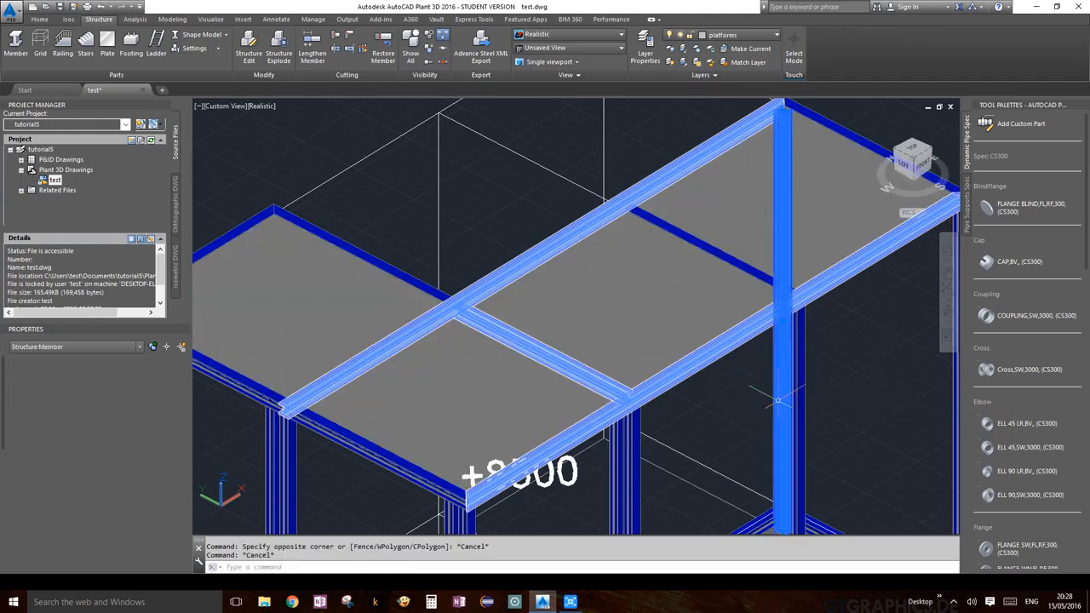
{"action": "left_click", "coordinate": [659, 377]}
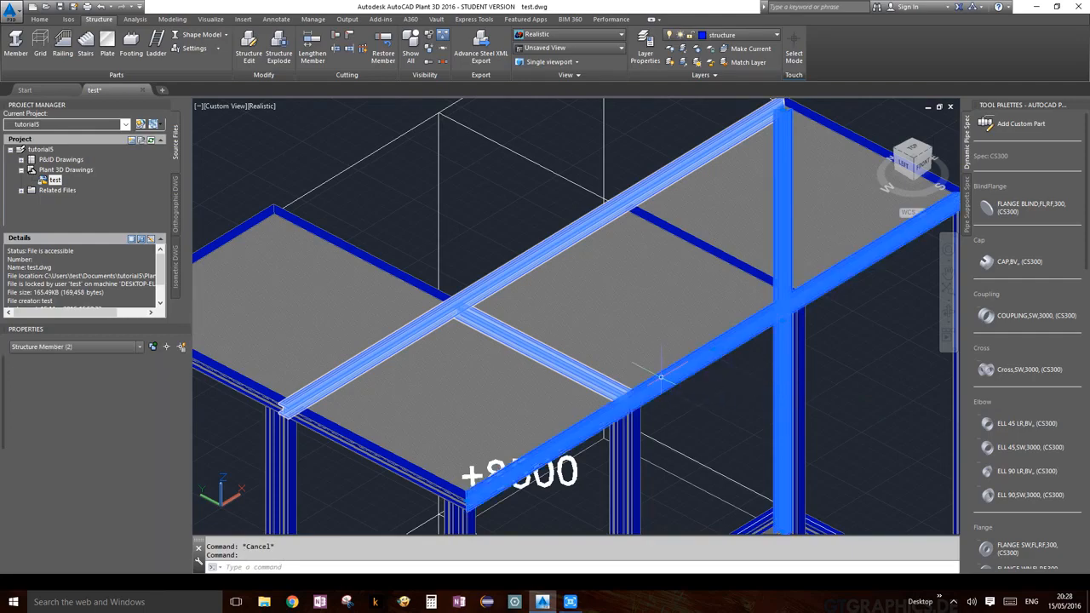
{"action": "left_click", "coordinate": [477, 285]}
{"action": "left_click", "coordinate": [502, 336]}
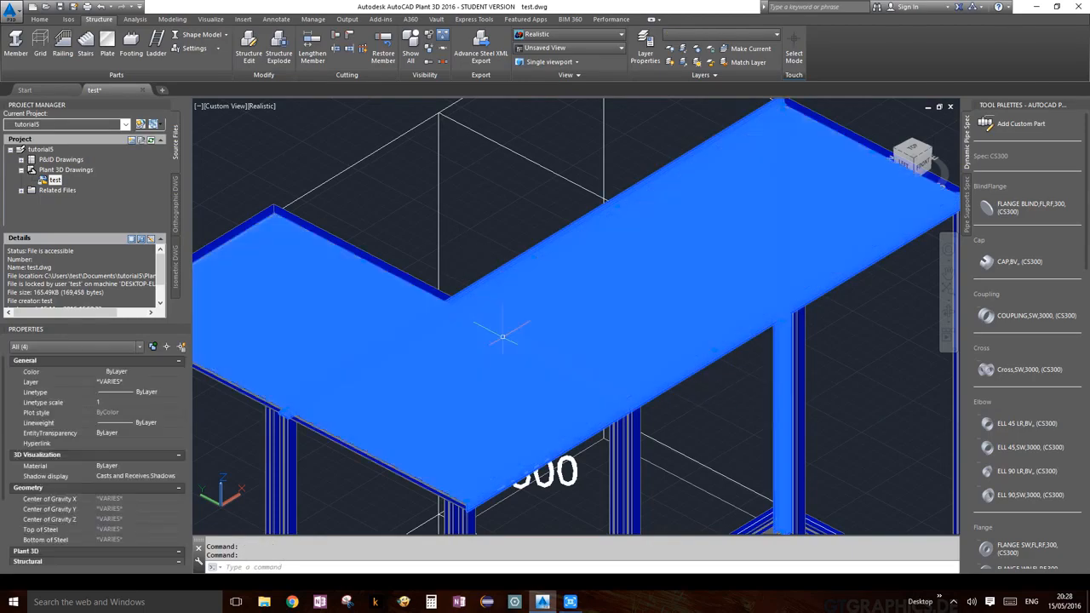
{"action": "key", "text": "Escape"}
{"action": "scroll", "coordinate": [502, 337], "scroll_direction": "down", "scroll_amount": 10}
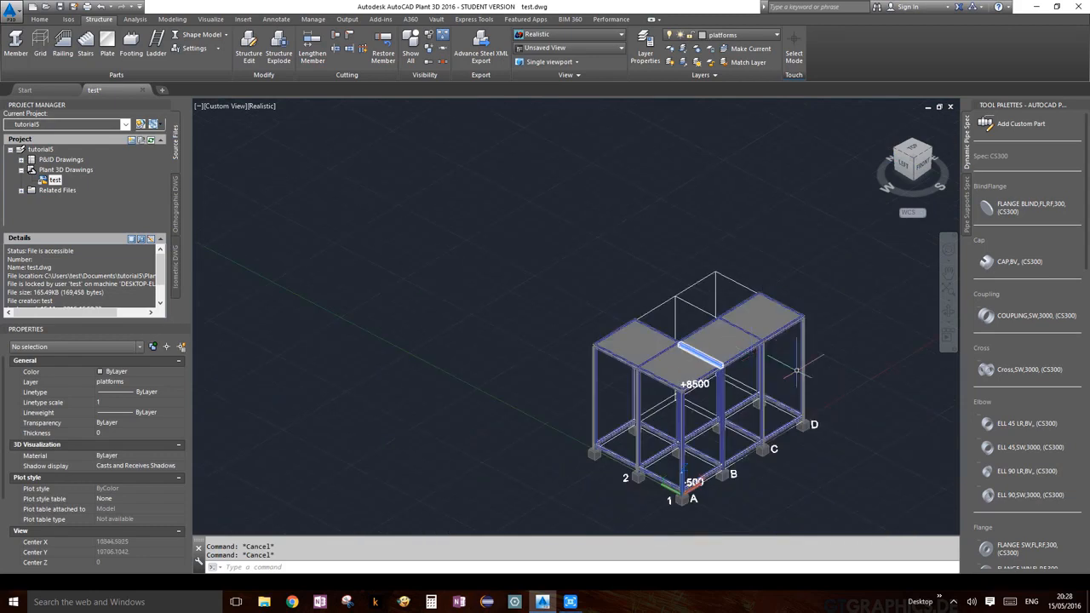
Step: Isolate the structure grid, hiding the members, footings and grating plate
{"action": "middle_click_drag", "start_coordinate": [698, 383], "coordinate": [532, 325]}
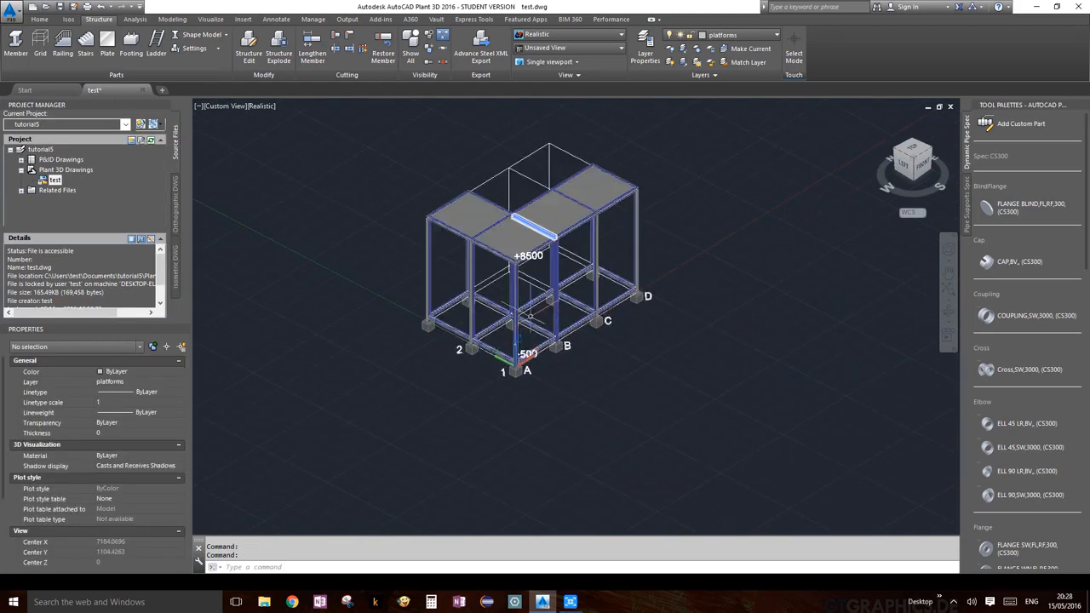
{"action": "scroll", "coordinate": [537, 429], "scroll_direction": "up", "scroll_amount": 5}
{"action": "left_click", "coordinate": [534, 324]}
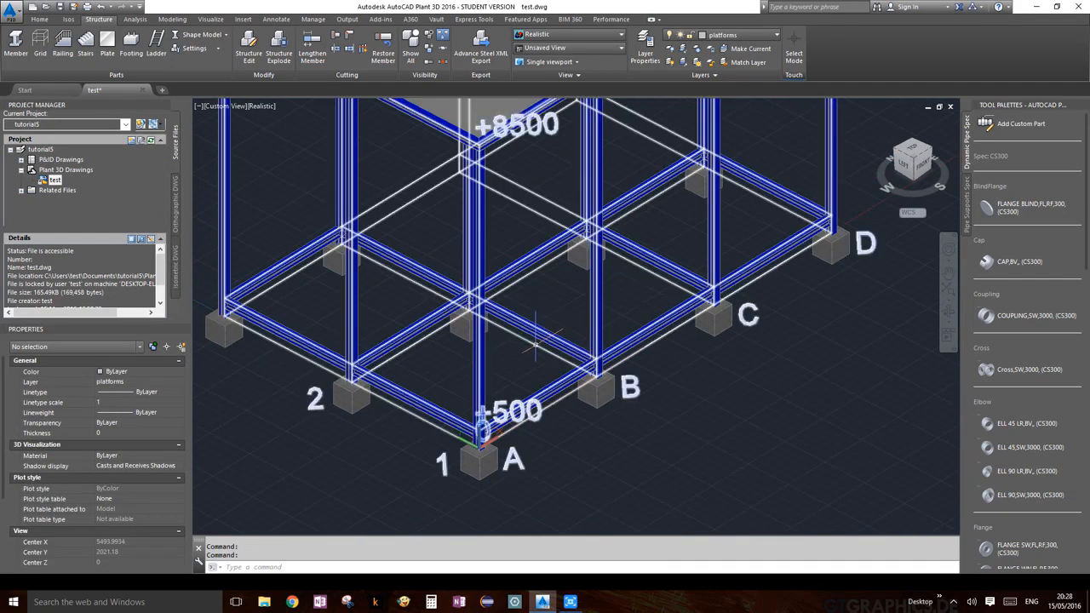
{"action": "scroll", "coordinate": [705, 260], "scroll_direction": "down", "scroll_amount": 5}
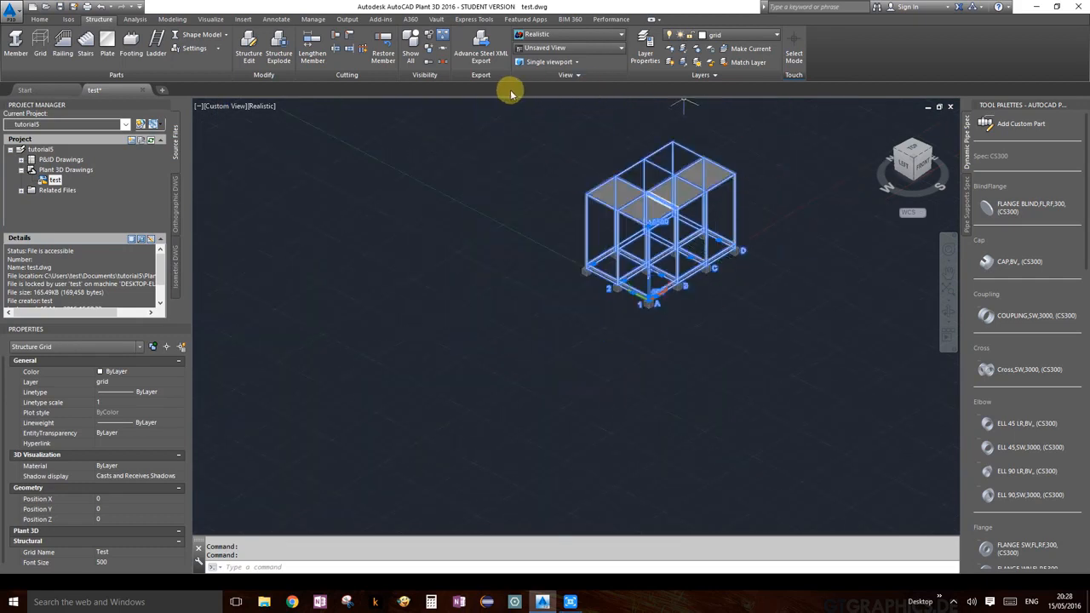
{"action": "left_click", "coordinate": [426, 53]}
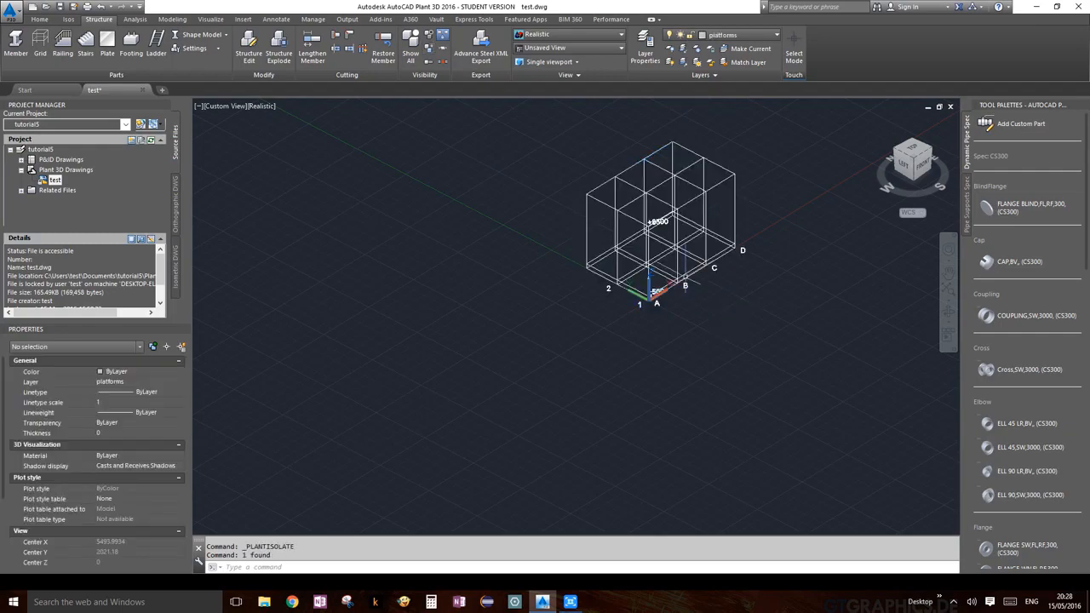
Step: Create a 30 mm ASTM A242 grating with GRATE hatch at scale 15 and top justification, outlined between gridlines A-D and 1-2 at elevation 500
{"action": "middle_click_drag", "start_coordinate": [606, 363], "coordinate": [586, 383]}
{"action": "scroll", "coordinate": [551, 381], "scroll_direction": "up", "scroll_amount": 4}
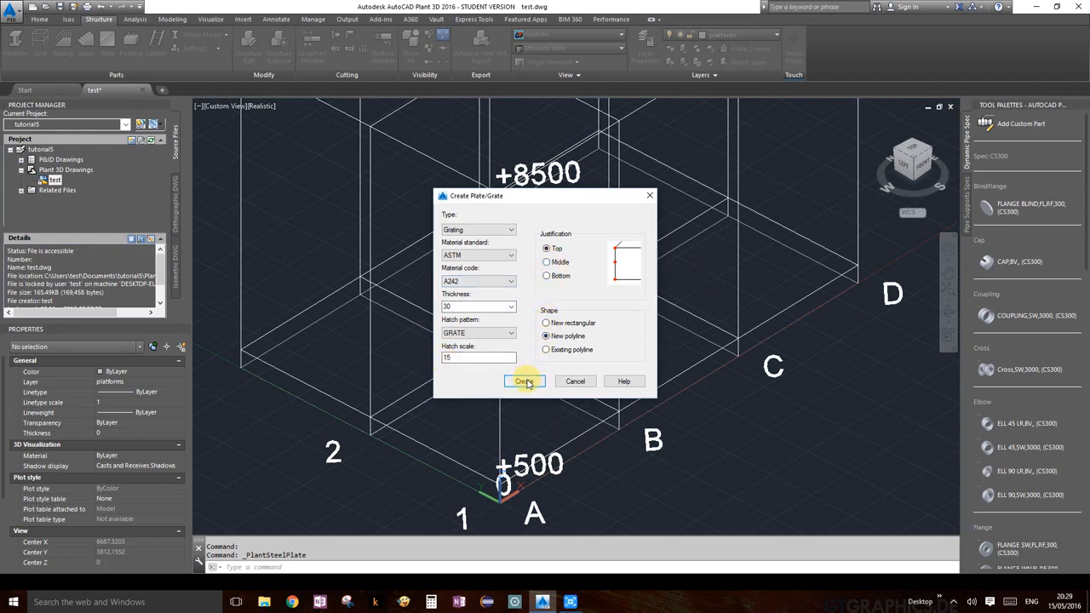
{"action": "left_click", "coordinate": [524, 381]}
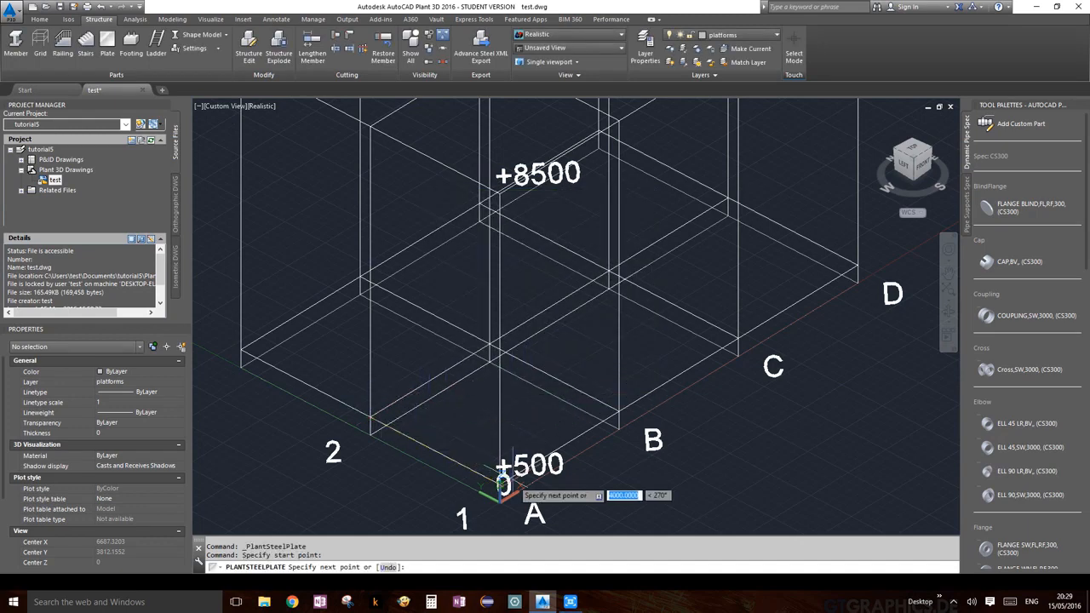
{"action": "left_click", "coordinate": [499, 495]}
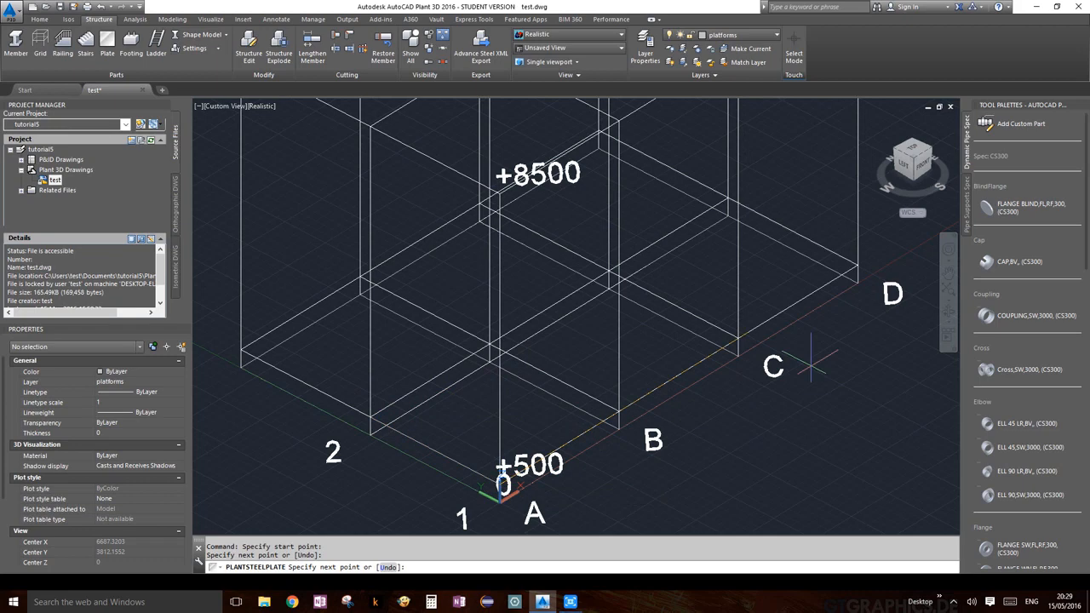
{"action": "left_click", "coordinate": [856, 269]}
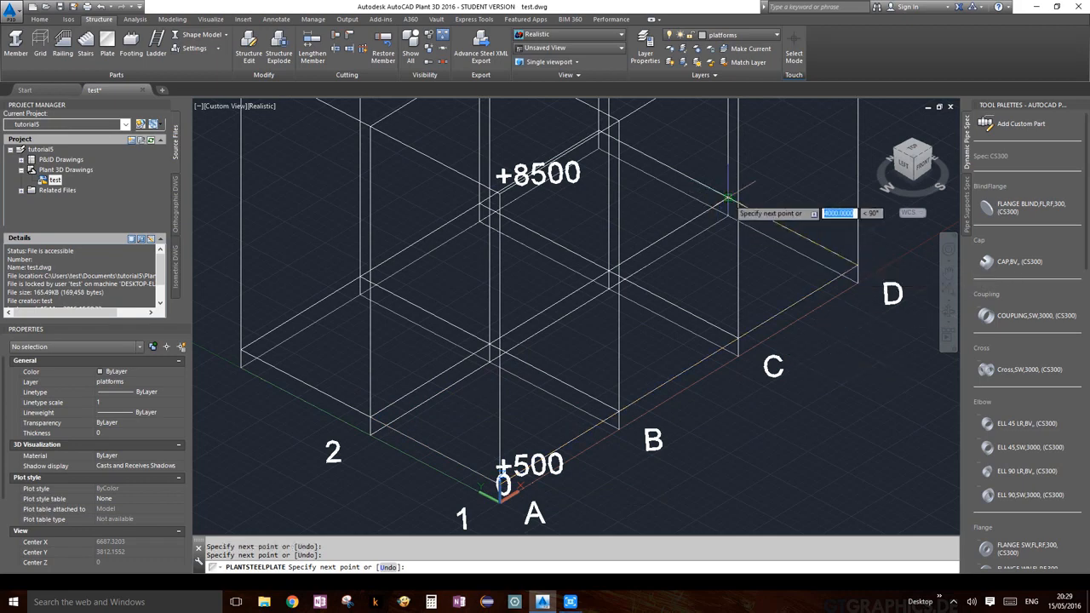
{"action": "left_click", "coordinate": [726, 197]}
{"action": "left_click", "coordinate": [370, 417]}
{"action": "key", "text": "Return"}
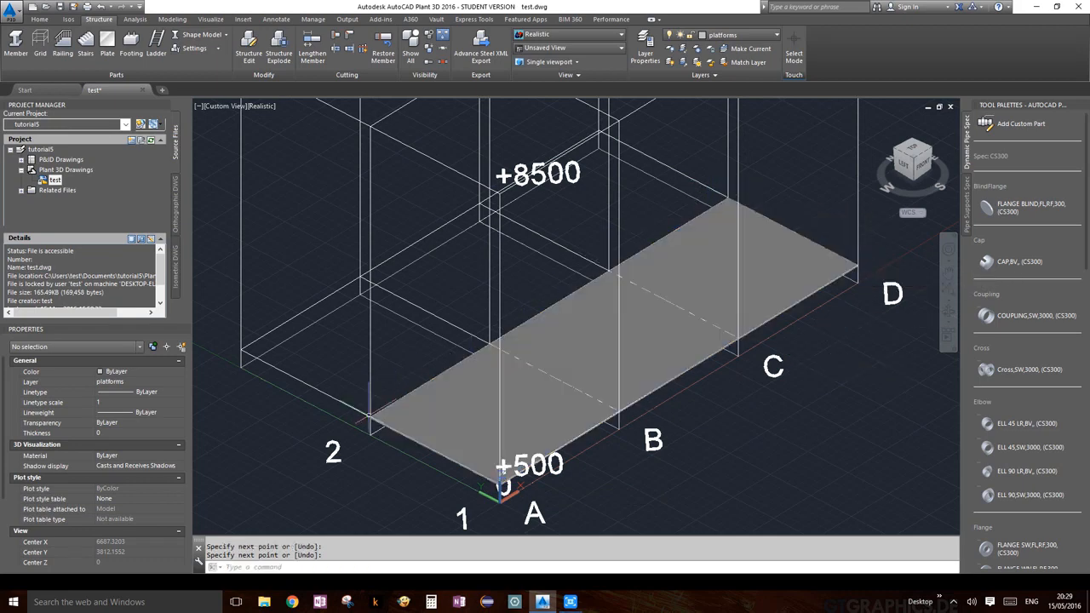
Step: Show all the hidden structure parts and check the new lower grating against the surrounding beams
{"action": "scroll", "coordinate": [769, 385], "scroll_direction": "down", "scroll_amount": 5}
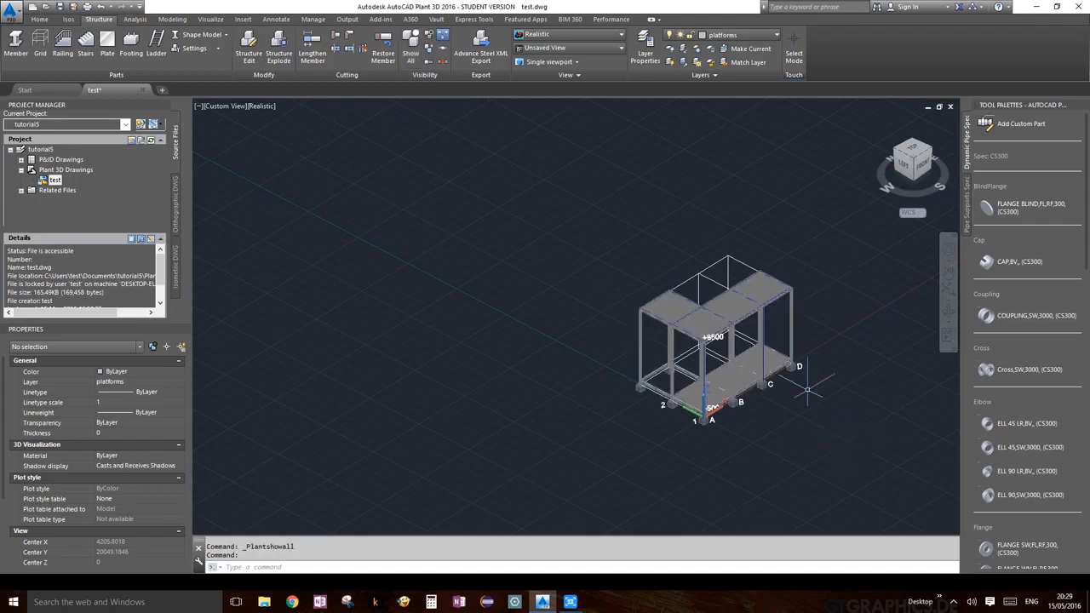
{"action": "scroll", "coordinate": [726, 375], "scroll_direction": "up", "scroll_amount": 6}
{"action": "middle_click_drag", "start_coordinate": [728, 370], "coordinate": [606, 287]}
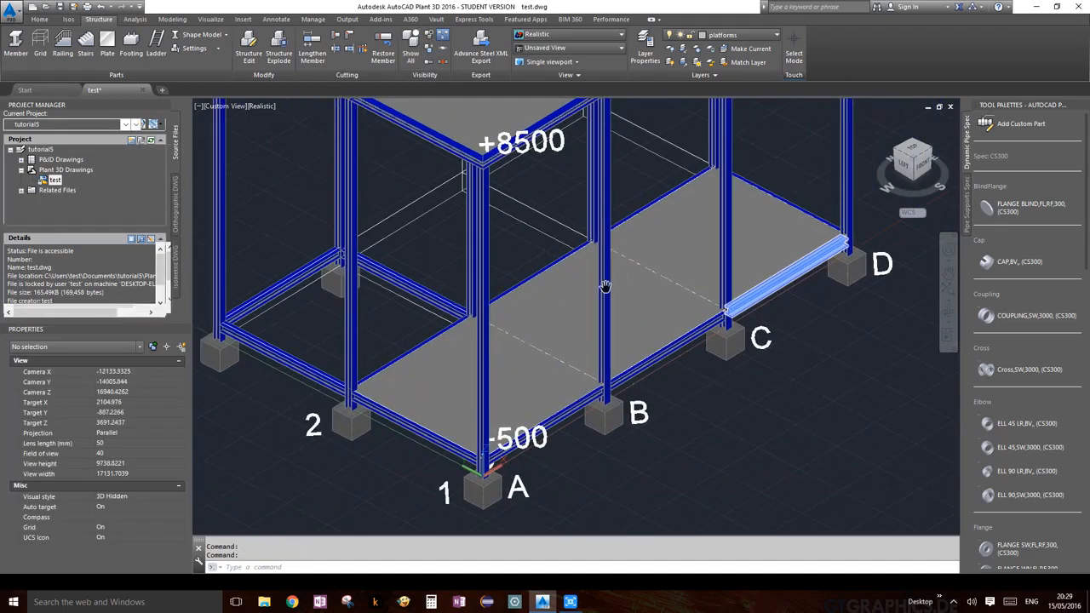
{"action": "scroll", "coordinate": [604, 287], "scroll_direction": "down", "scroll_amount": 2}
{"action": "scroll", "coordinate": [681, 349], "scroll_direction": "down", "scroll_amount": 4}
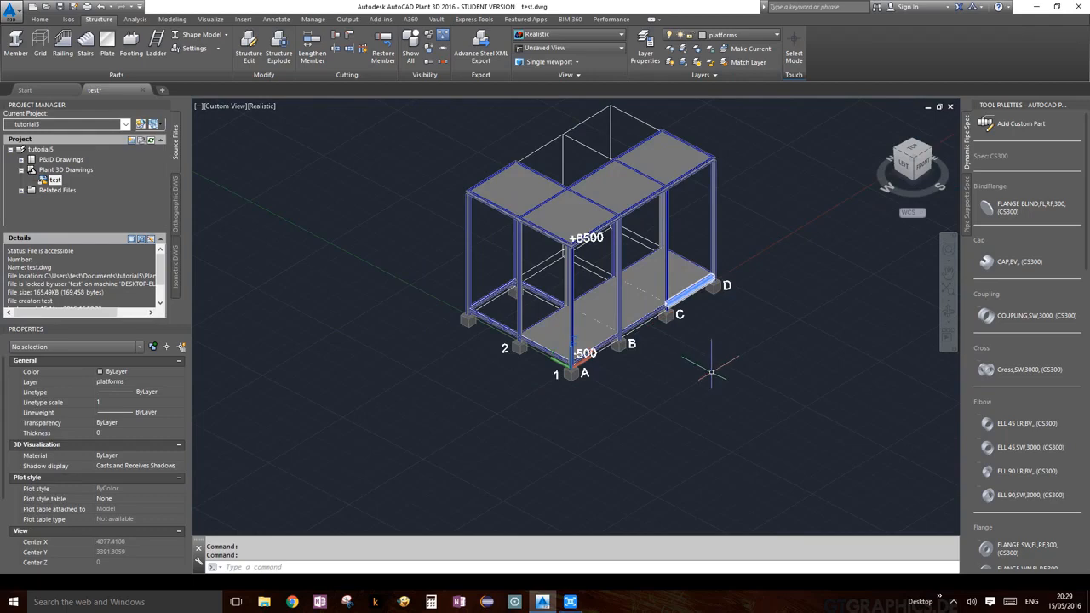
Step: Examine how the upper beams' top flanges meet the grating surface at elevation 8500, including a close look at a beam junction
{"action": "left_click", "coordinate": [948, 304]}
{"action": "left_click_drag", "start_coordinate": [730, 284], "coordinate": [725, 247]}
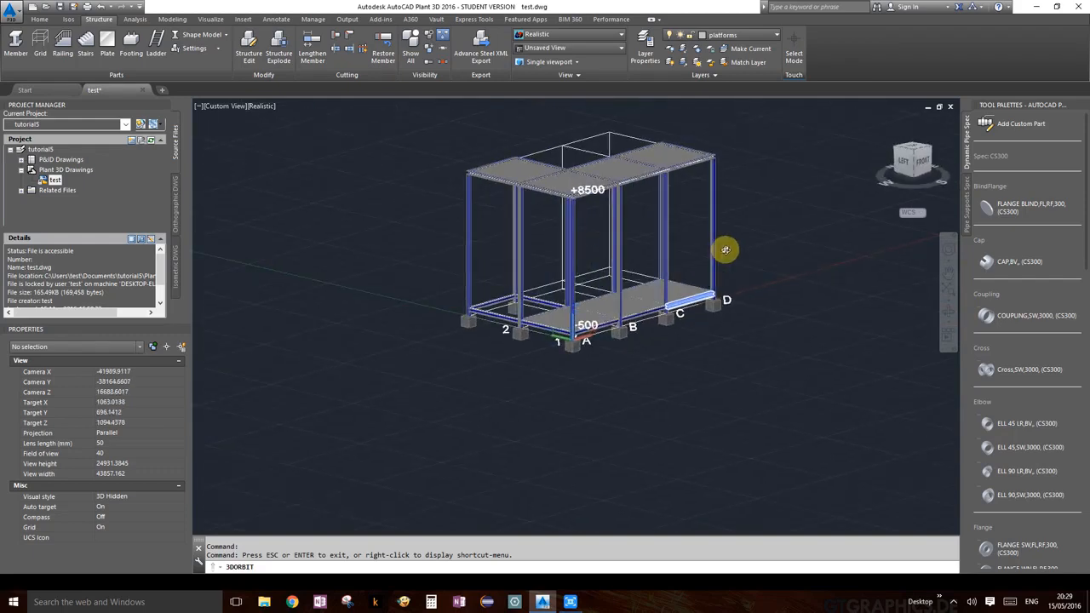
{"action": "scroll", "coordinate": [571, 170], "scroll_direction": "up", "scroll_amount": 6}
{"action": "key", "text": "Escape"}
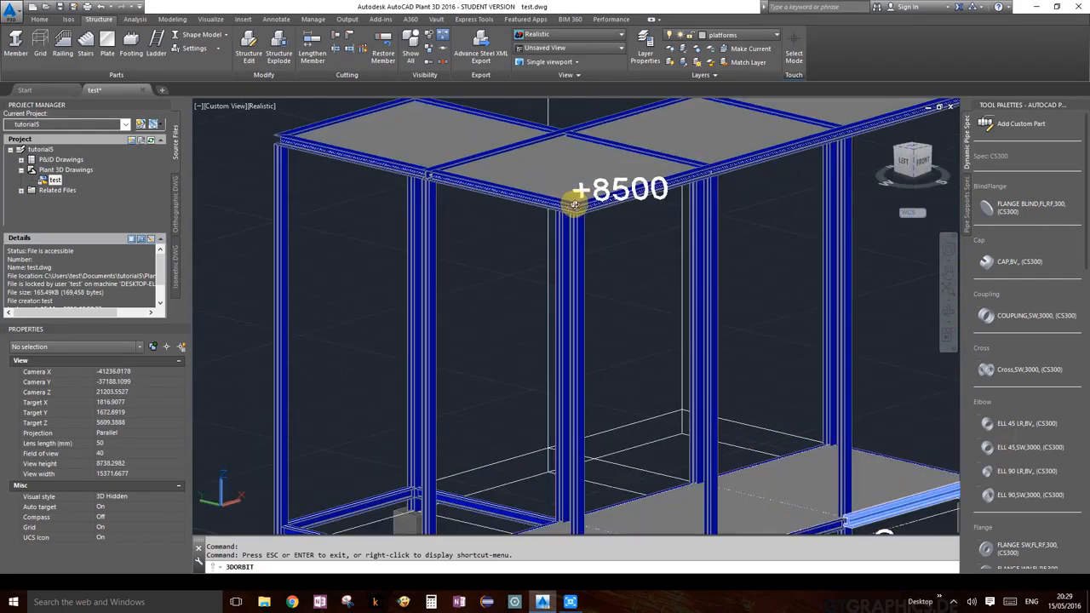
{"action": "scroll", "coordinate": [730, 238], "scroll_direction": "down", "scroll_amount": 8}
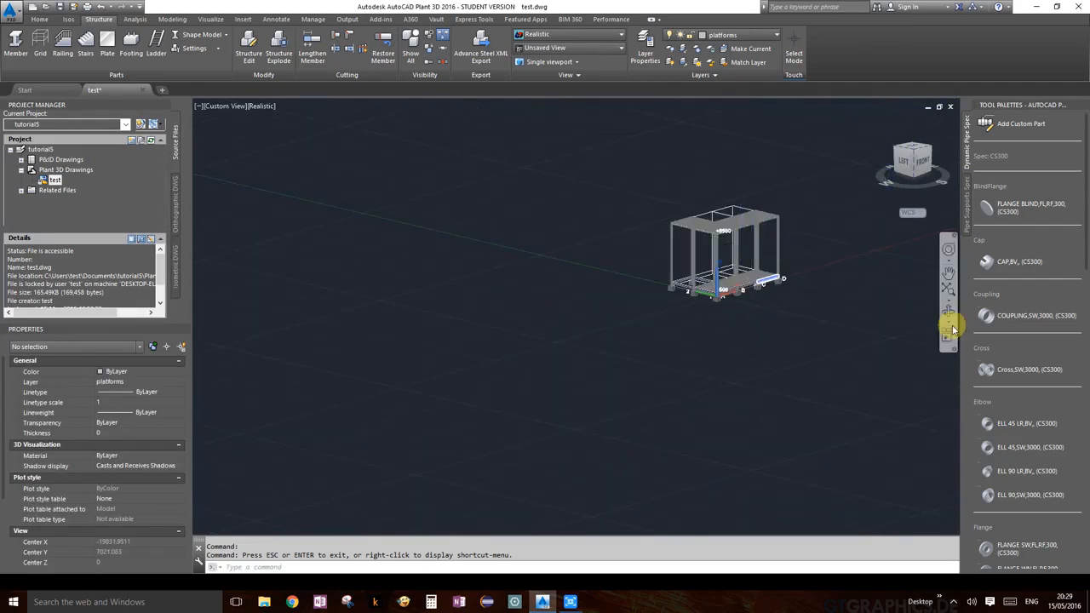
{"action": "left_click", "coordinate": [946, 310]}
{"action": "mouse_move", "coordinate": [723, 246]}
{"action": "left_mouse_down"}
{"action": "mouse_move", "coordinate": [710, 263]}
{"action": "mouse_move", "coordinate": [721, 230]}
{"action": "left_mouse_up"}
{"action": "scroll", "coordinate": [721, 229], "scroll_direction": "up", "scroll_amount": 8}
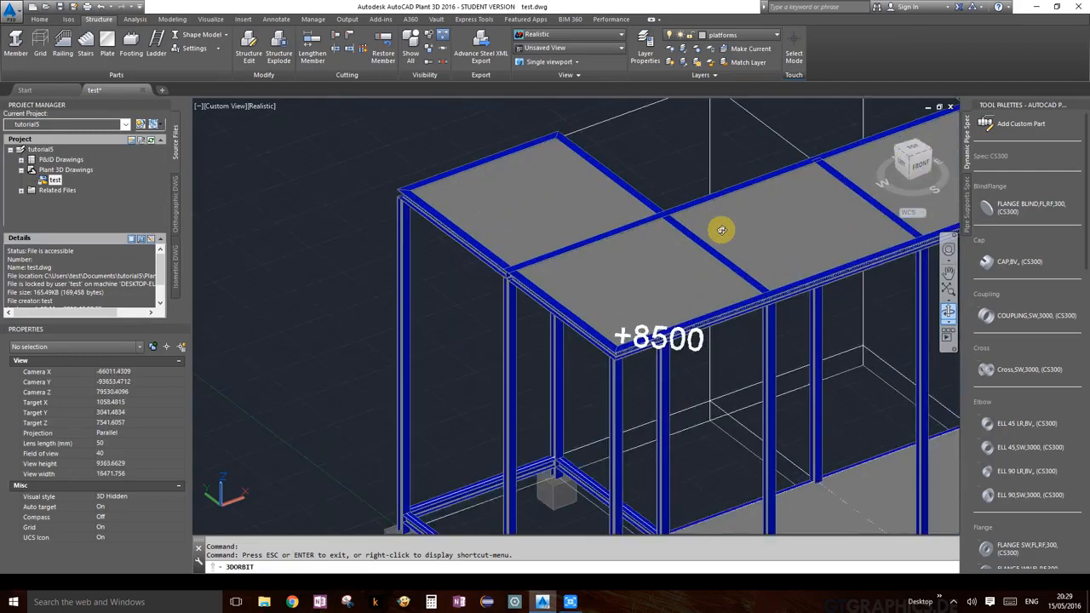
{"action": "scroll", "coordinate": [721, 230], "scroll_direction": "up", "scroll_amount": 2}
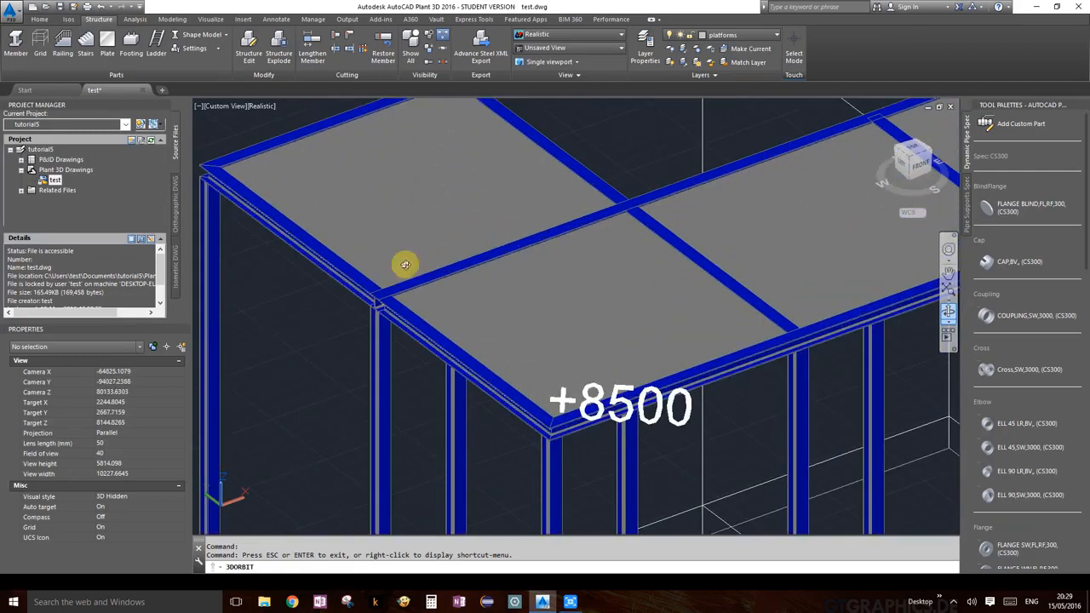
{"action": "scroll", "coordinate": [391, 288], "scroll_direction": "up", "scroll_amount": 8}
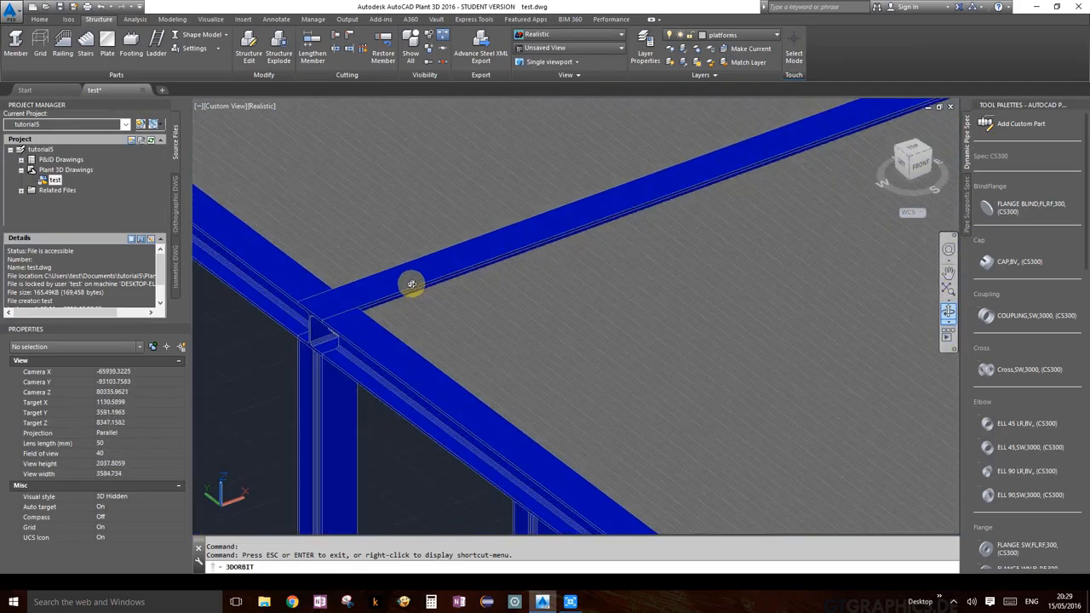
{"action": "scroll", "coordinate": [412, 279], "scroll_direction": "down", "scroll_amount": 5}
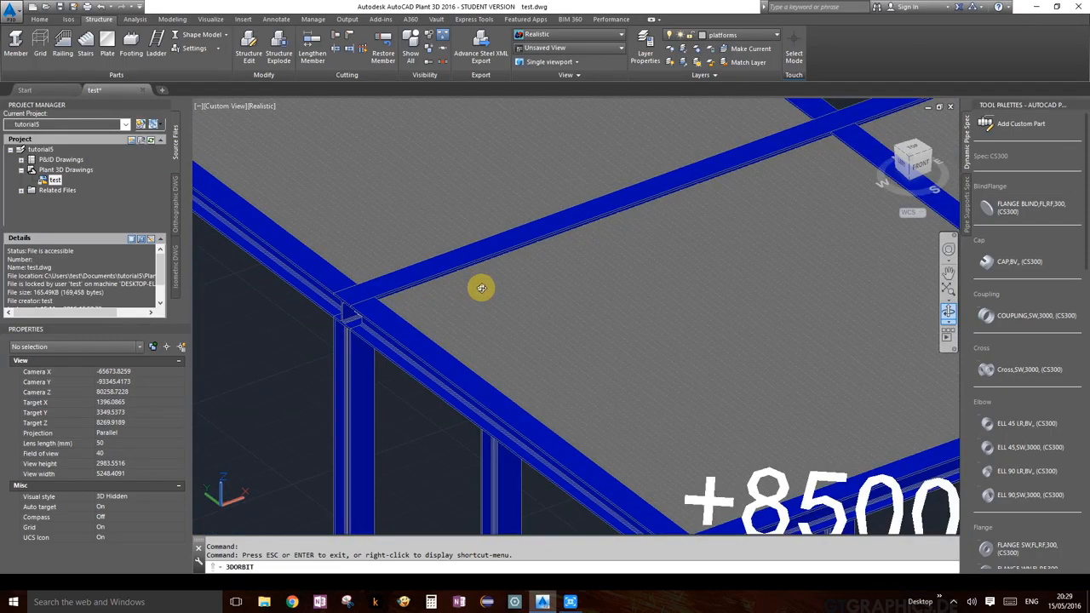
{"action": "key", "text": "Escape"}
Step: Edit all the beams at elevation 8500 to align at the top centre of the HEB-200 profile, with a vertical offset of 100
{"action": "scroll", "coordinate": [453, 285], "scroll_direction": "down", "scroll_amount": 6}
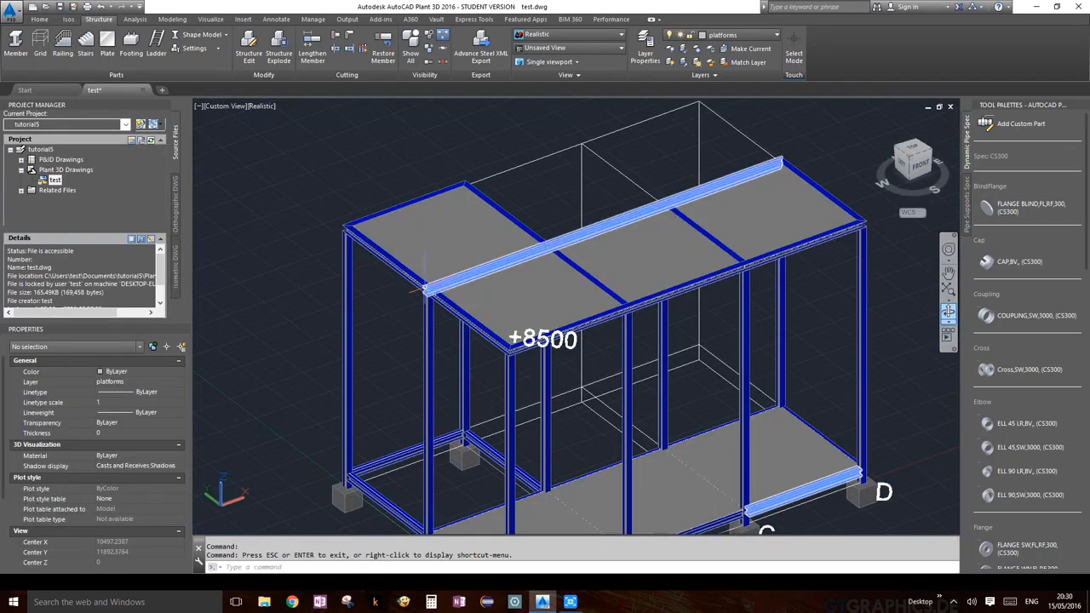
{"action": "left_click", "coordinate": [420, 284]}
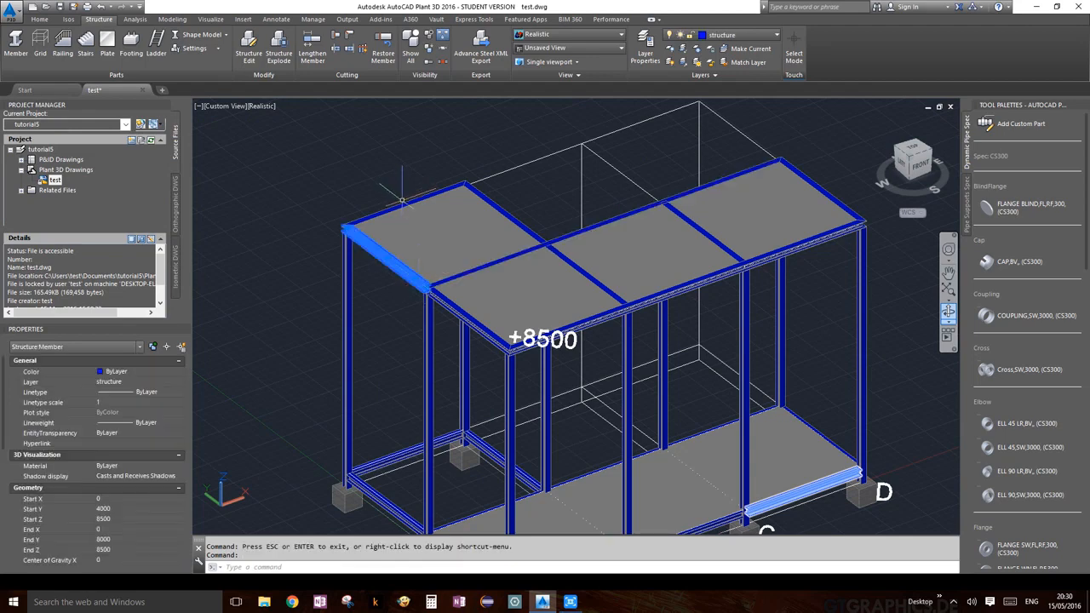
{"action": "left_click", "coordinate": [402, 203]}
{"action": "left_click", "coordinate": [511, 214]}
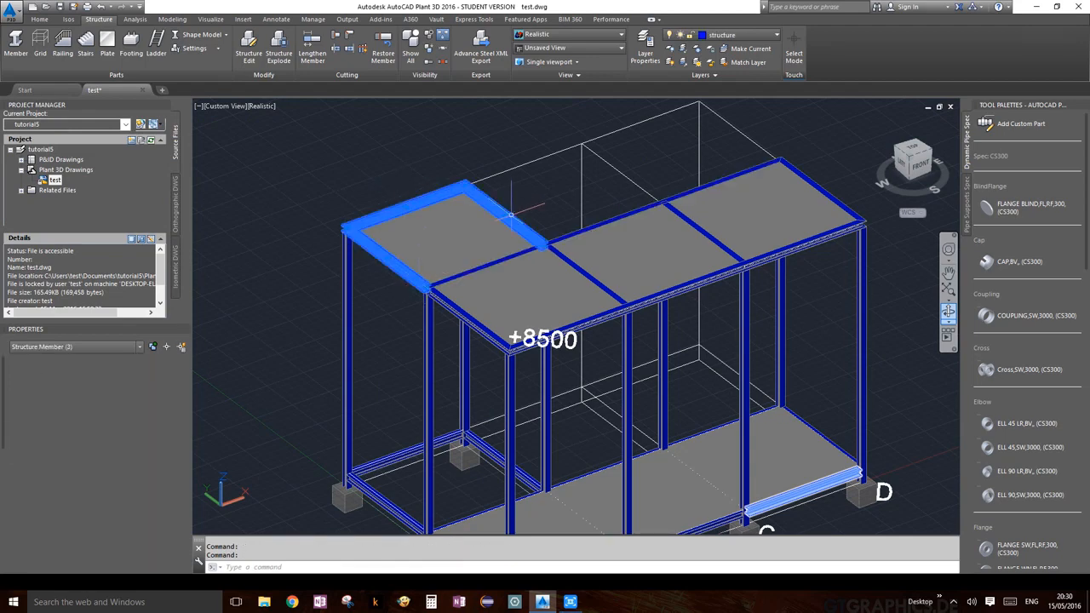
{"action": "left_click", "coordinate": [568, 237]}
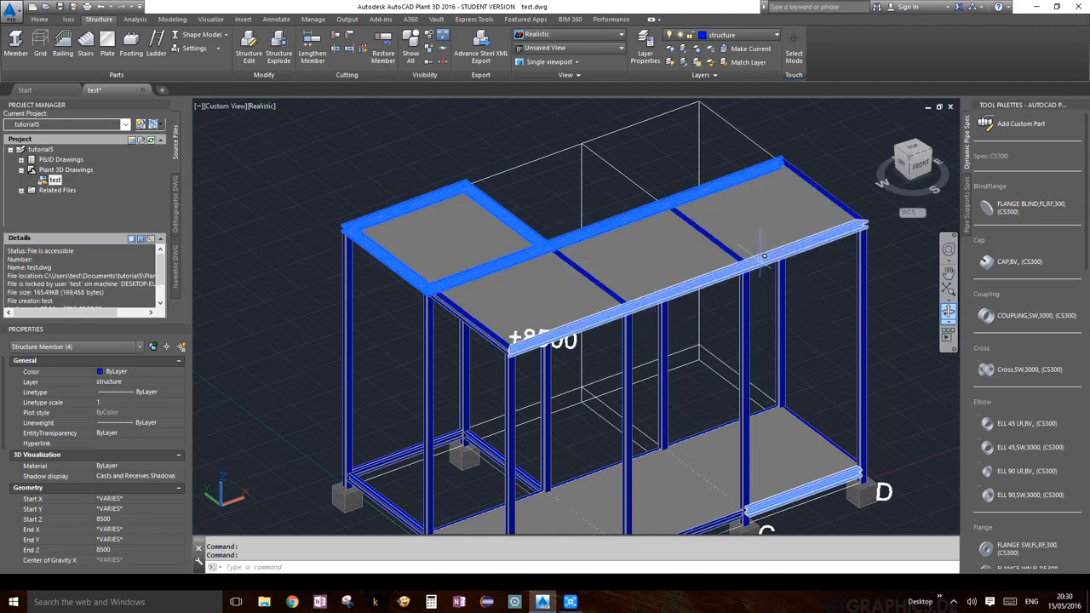
{"action": "left_click", "coordinate": [733, 238]}
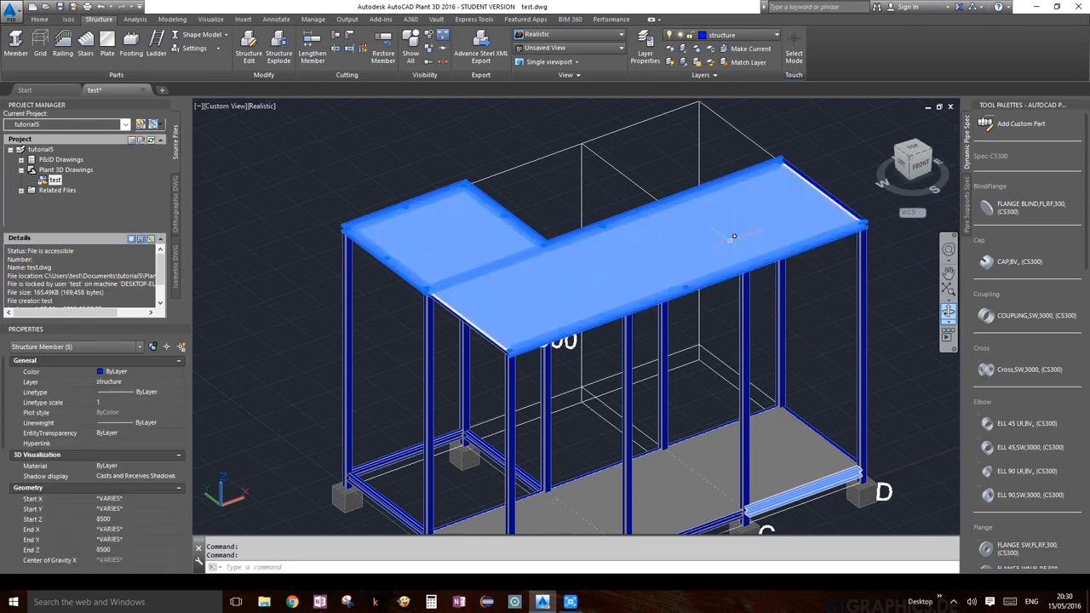
{"action": "left_click", "coordinate": [855, 209]}
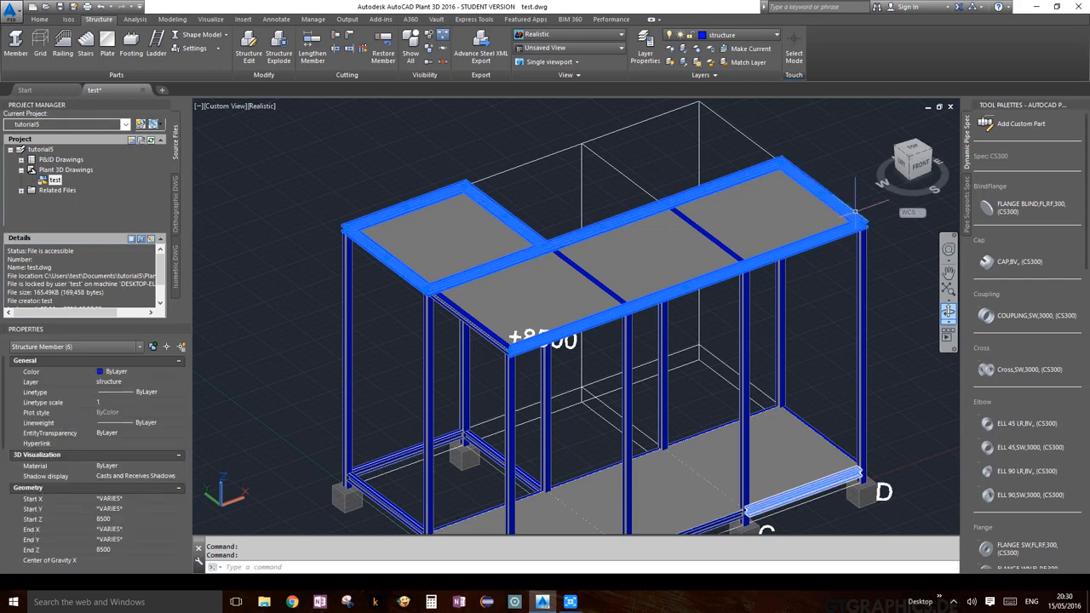
{"action": "left_click", "coordinate": [489, 275]}
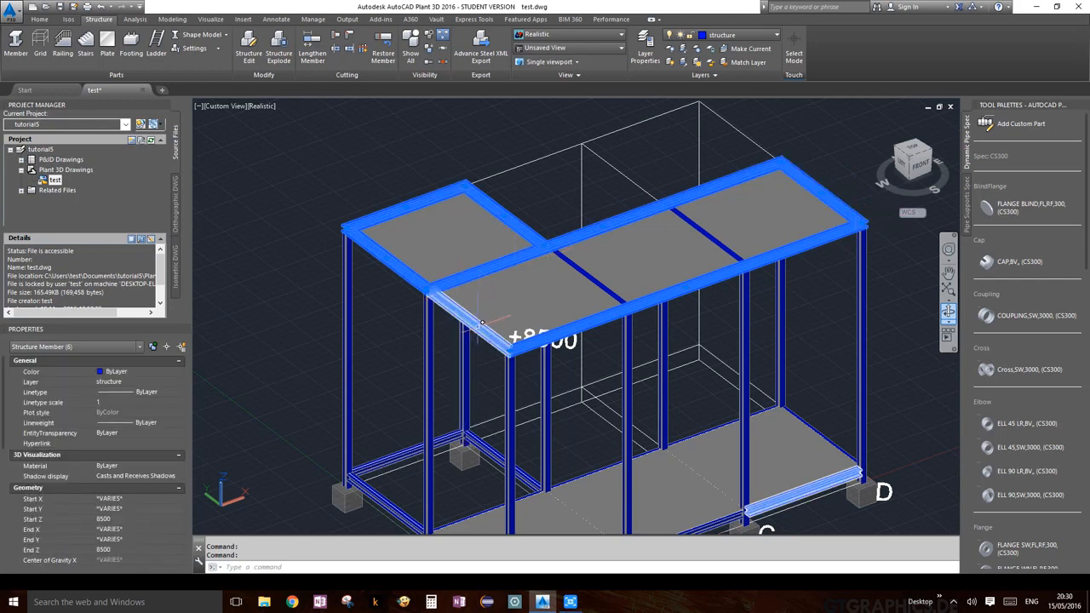
{"action": "left_click", "coordinate": [621, 298]}
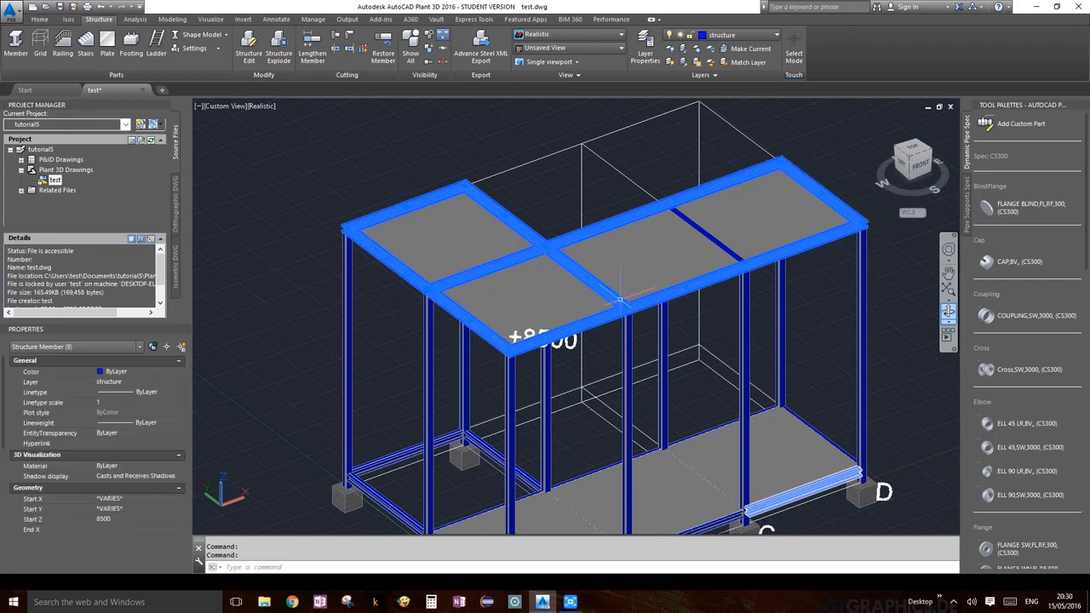
{"action": "left_click", "coordinate": [739, 253]}
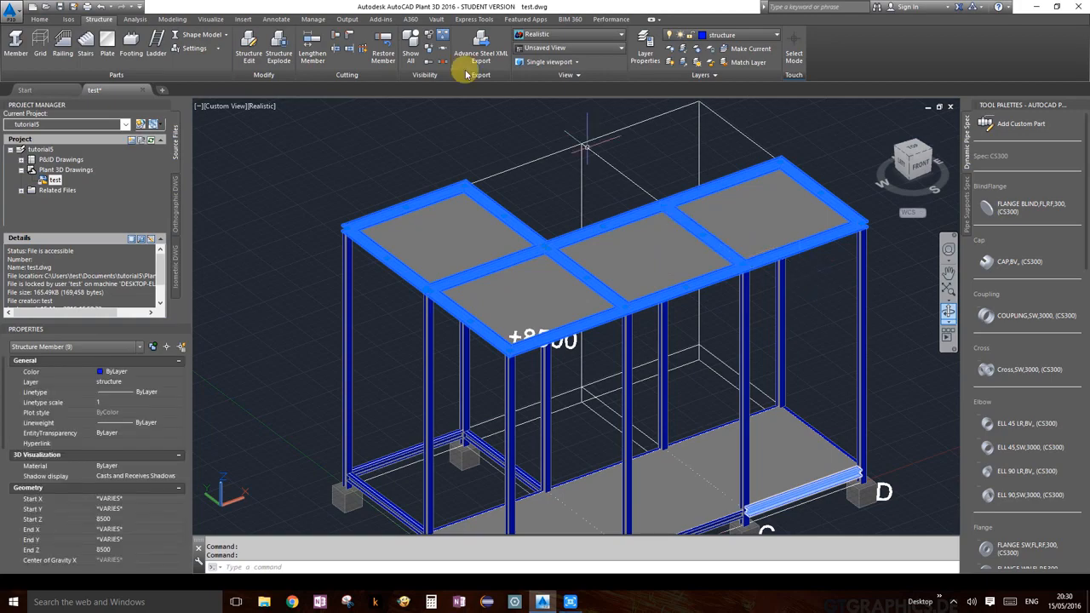
{"action": "left_click", "coordinate": [249, 44]}
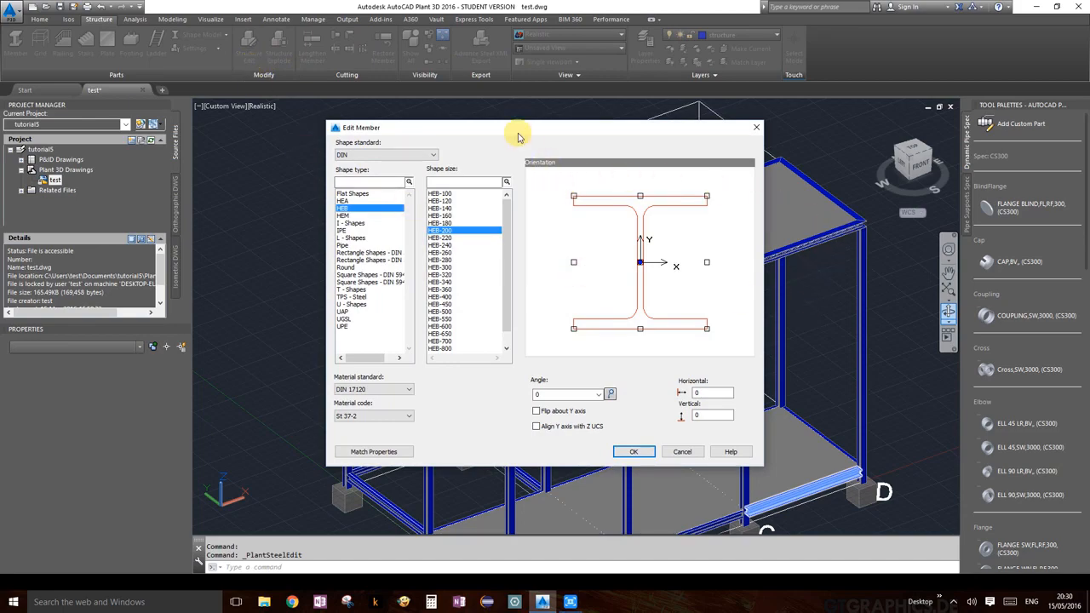
{"action": "left_click_drag", "start_coordinate": [516, 130], "coordinate": [624, 160]}
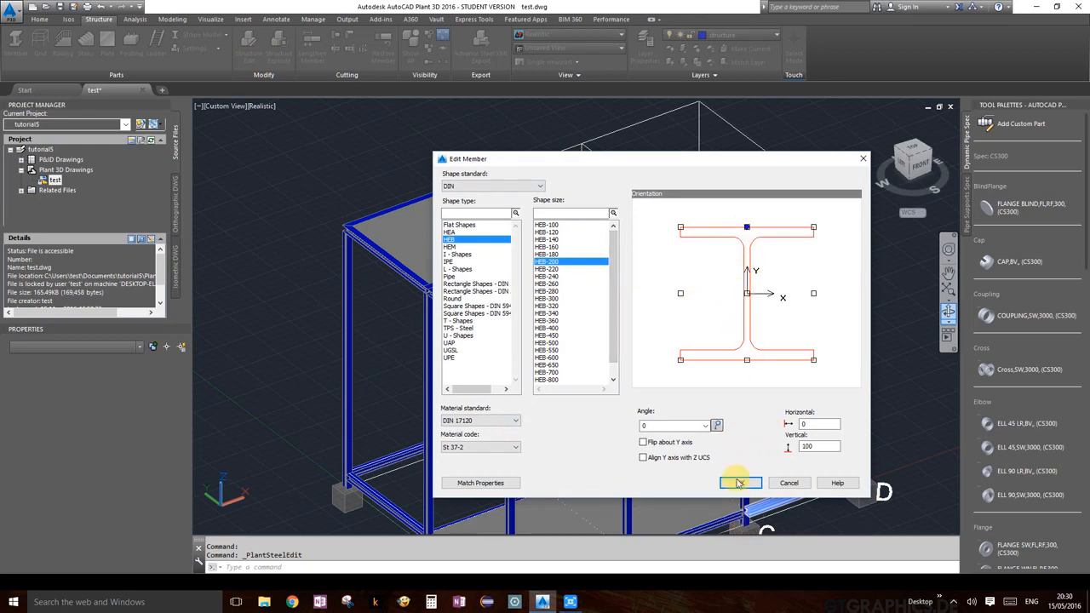
{"action": "left_click", "coordinate": [740, 483]}
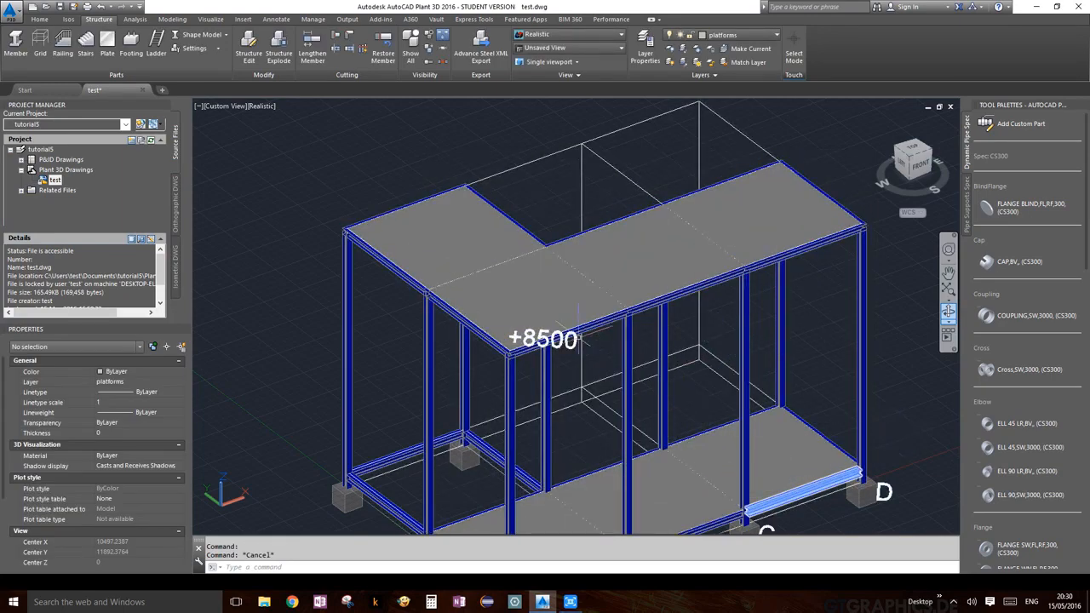
Step: Examine the upper grating and its realigned supporting beams from several angles, then review the whole structure
{"action": "scroll", "coordinate": [580, 322], "scroll_direction": "up", "scroll_amount": 3}
{"action": "scroll", "coordinate": [651, 254], "scroll_direction": "down", "scroll_amount": 5}
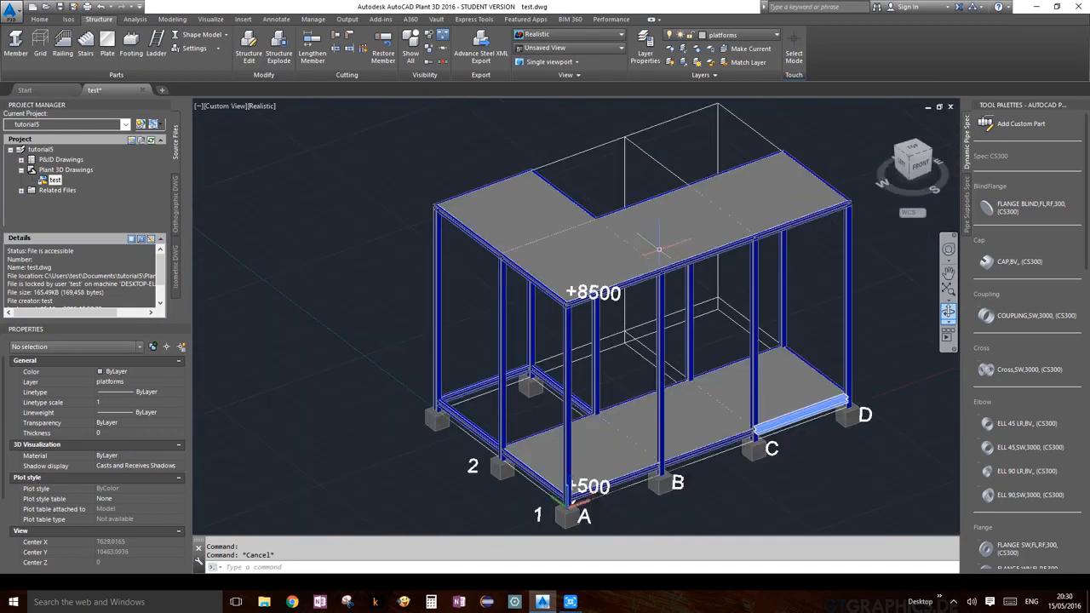
{"action": "scroll", "coordinate": [651, 253], "scroll_direction": "up", "scroll_amount": 5}
{"action": "scroll", "coordinate": [725, 228], "scroll_direction": "down", "scroll_amount": 6}
{"action": "scroll", "coordinate": [725, 228], "scroll_direction": "up", "scroll_amount": 6}
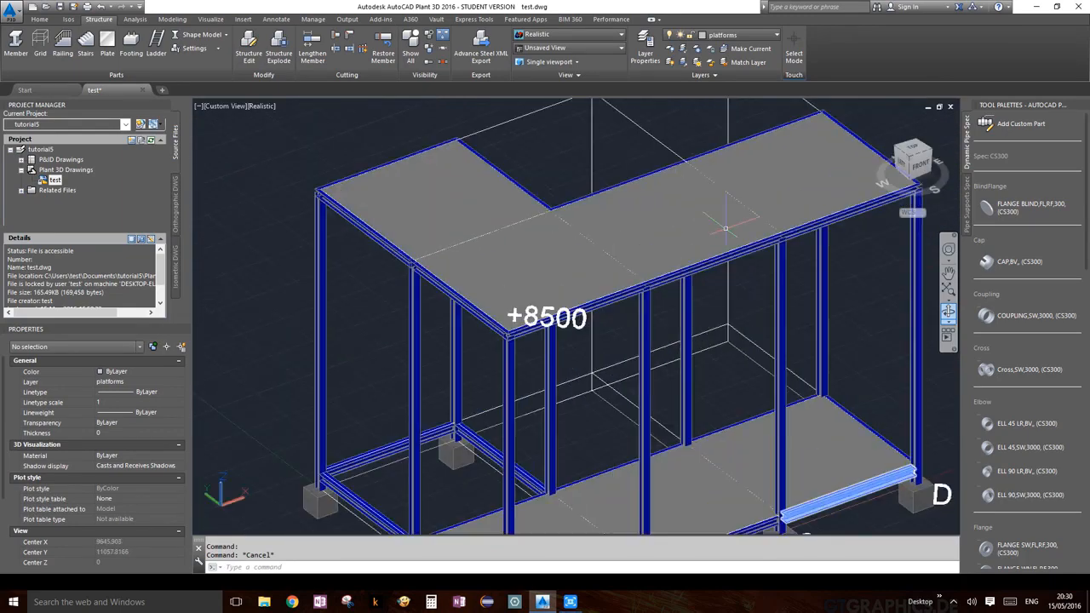
{"action": "left_click", "coordinate": [947, 311]}
{"action": "left_click_drag", "start_coordinate": [591, 285], "coordinate": [577, 236]}
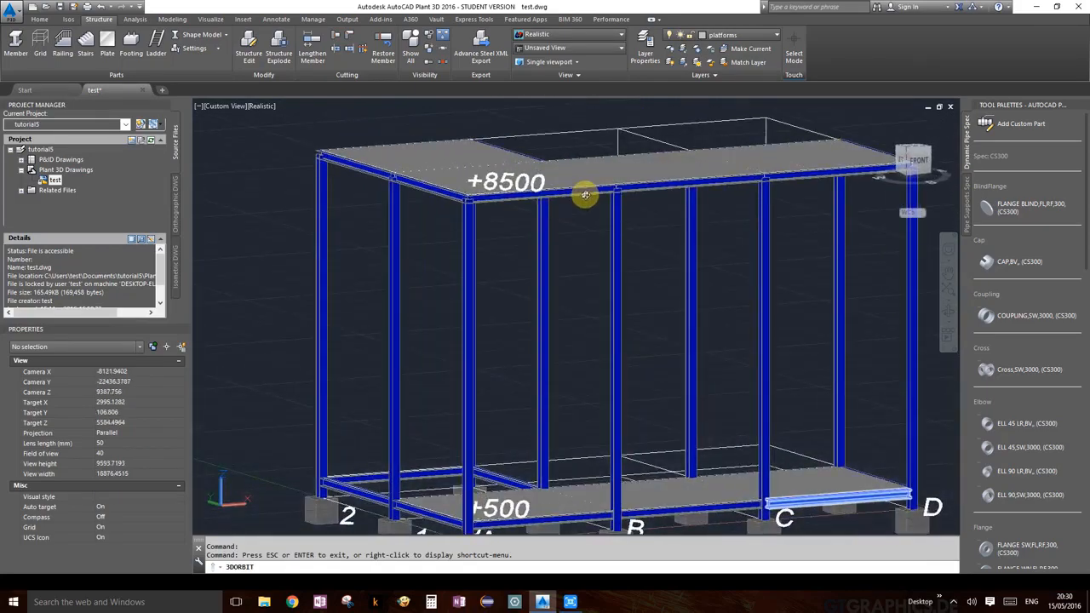
{"action": "scroll", "coordinate": [584, 195], "scroll_direction": "up", "scroll_amount": 5}
{"action": "left_click_drag", "start_coordinate": [585, 194], "coordinate": [647, 273]}
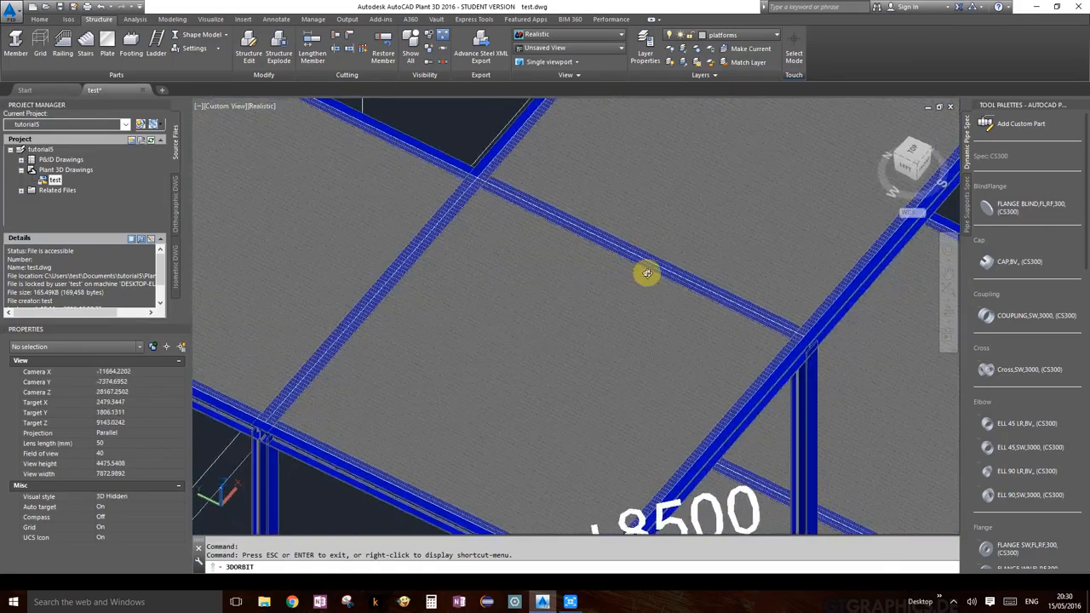
{"action": "scroll", "coordinate": [647, 274], "scroll_direction": "down", "scroll_amount": 8}
{"action": "left_click_drag", "start_coordinate": [652, 341], "coordinate": [647, 298]}
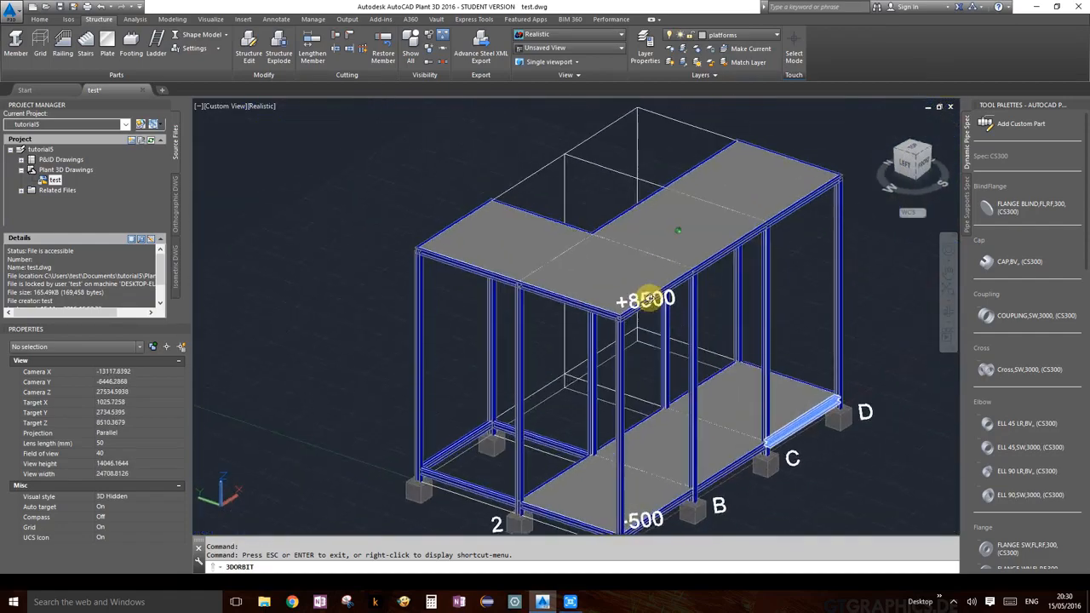
{"action": "scroll", "coordinate": [705, 374], "scroll_direction": "down", "scroll_amount": 3}
{"action": "middle_click_drag", "start_coordinate": [705, 376], "coordinate": [649, 282]}
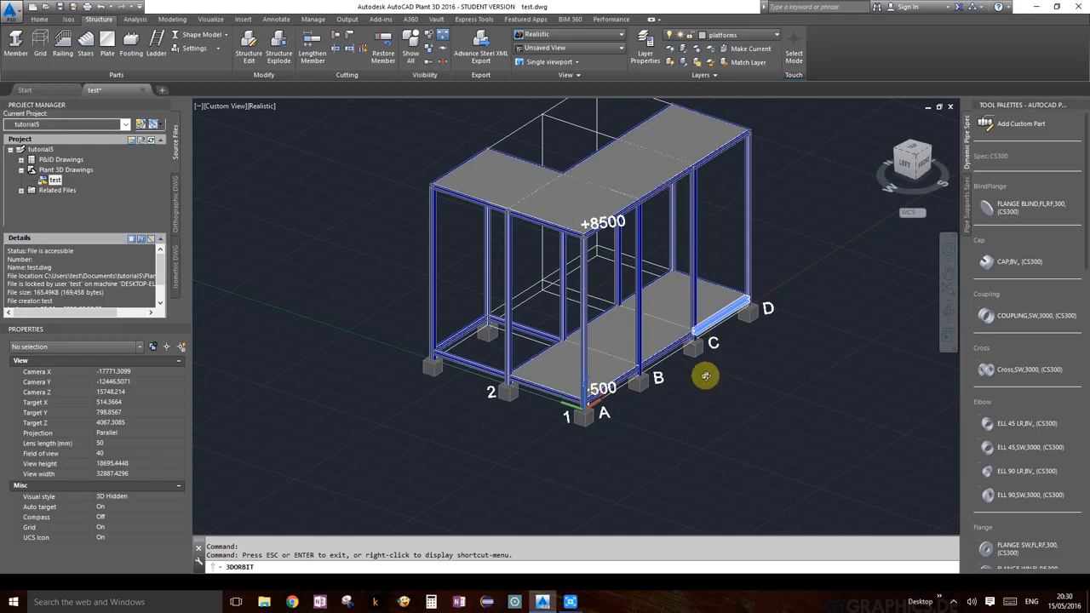
{"action": "key", "text": "Escape"}
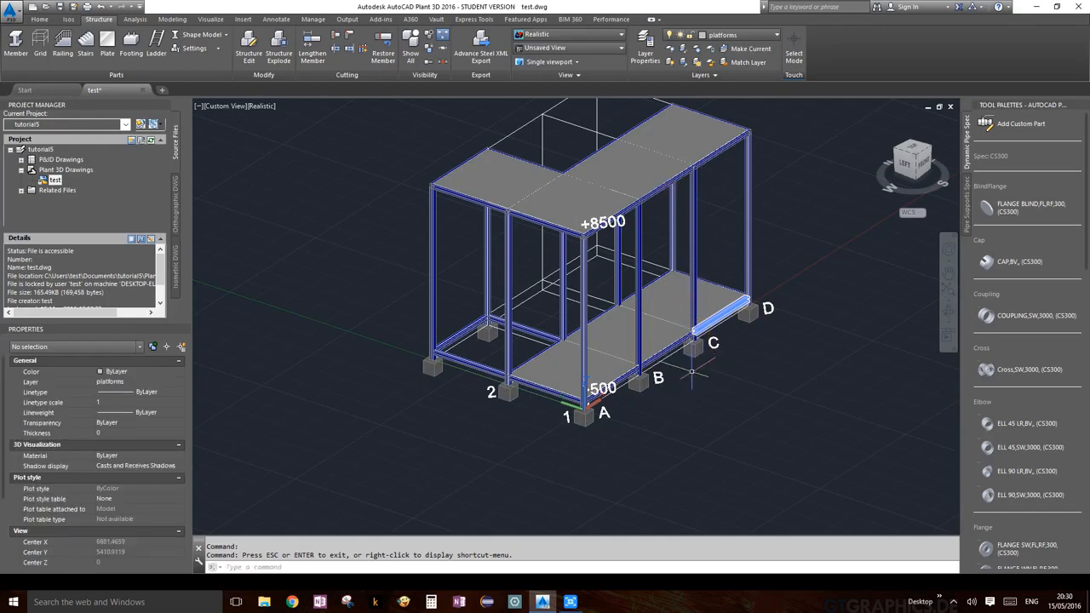
{"action": "scroll", "coordinate": [745, 336], "scroll_direction": "down", "scroll_amount": 1}
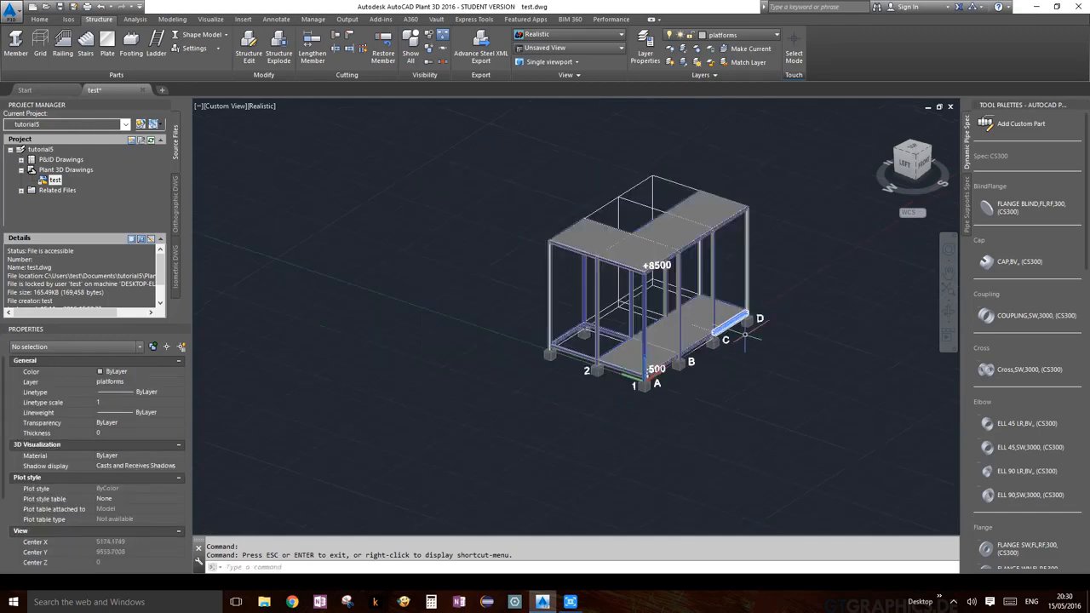
{"action": "scroll", "coordinate": [709, 329], "scroll_direction": "up", "scroll_amount": 3}
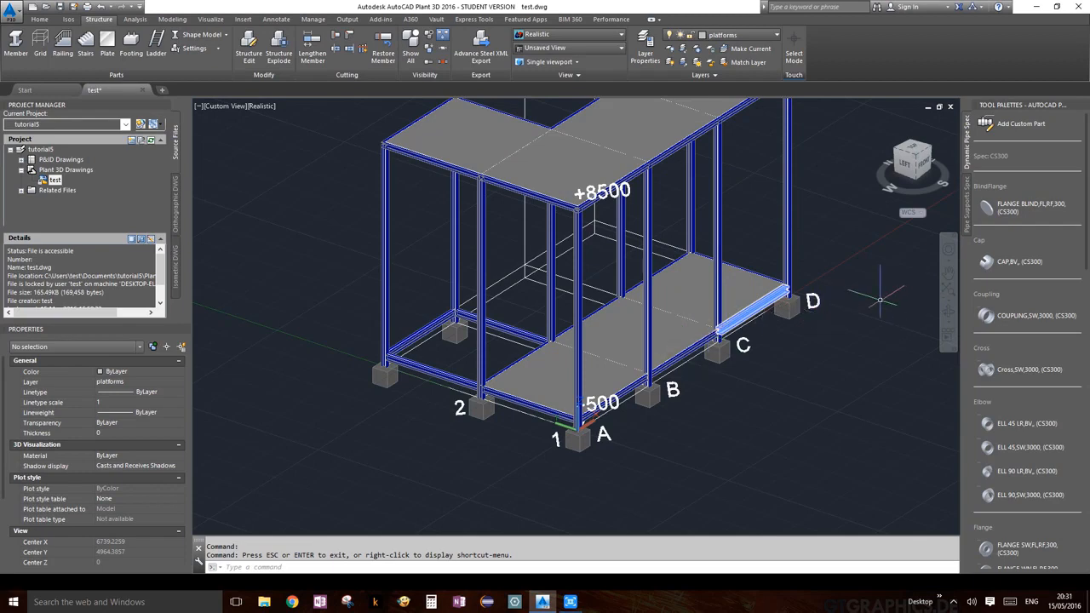
{"action": "scroll", "coordinate": [879, 300], "scroll_direction": "down", "scroll_amount": 1}
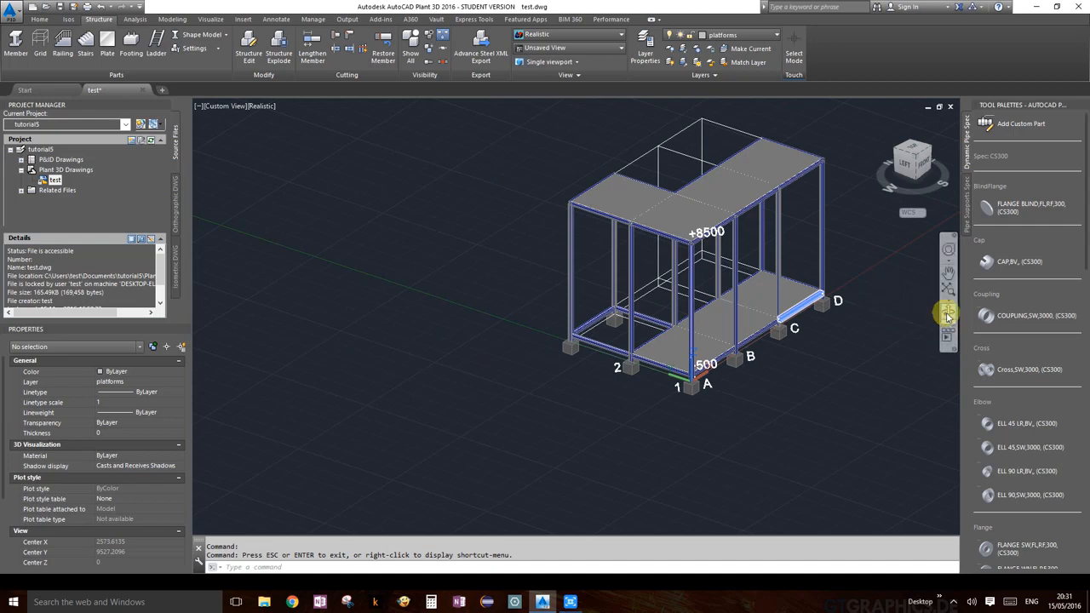
{"action": "left_click", "coordinate": [955, 602]}
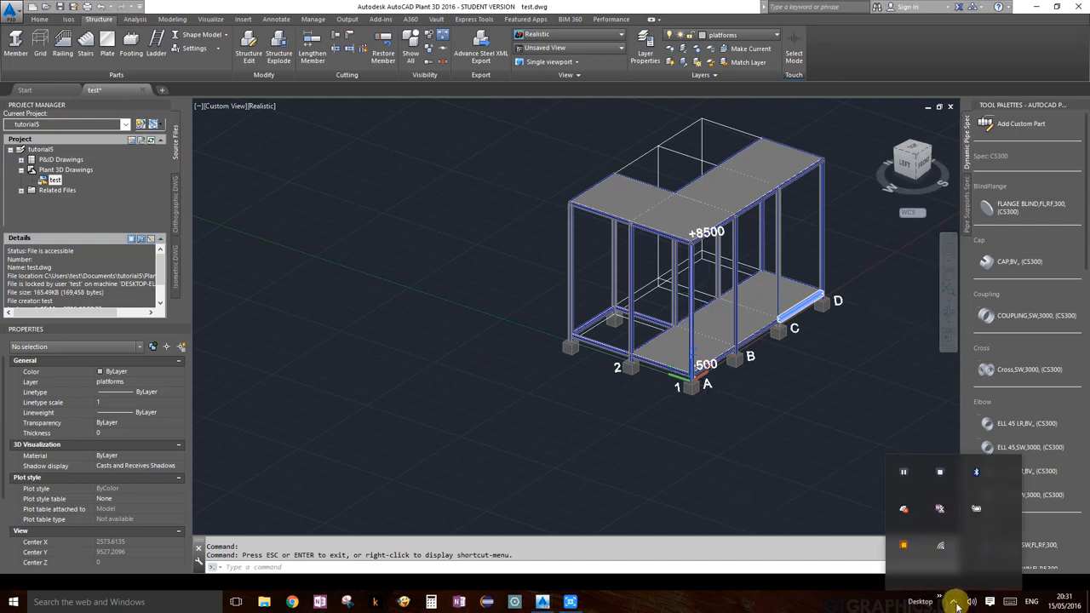